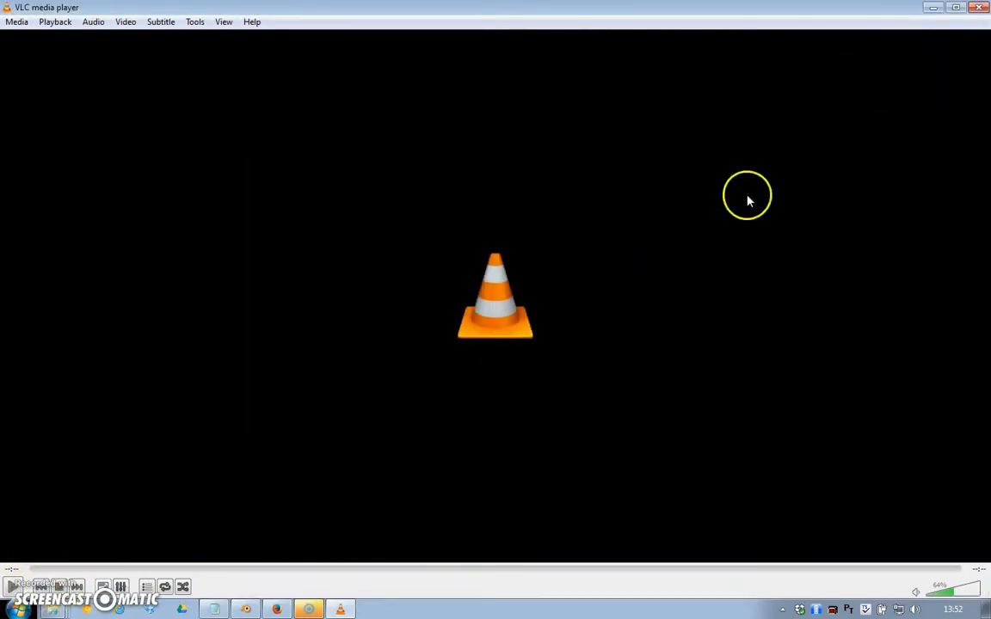
- Clear the open windows away and view the JollyRoger 3-2aspect.jpg flag image from New Folder on the desktop
click(949, 9)
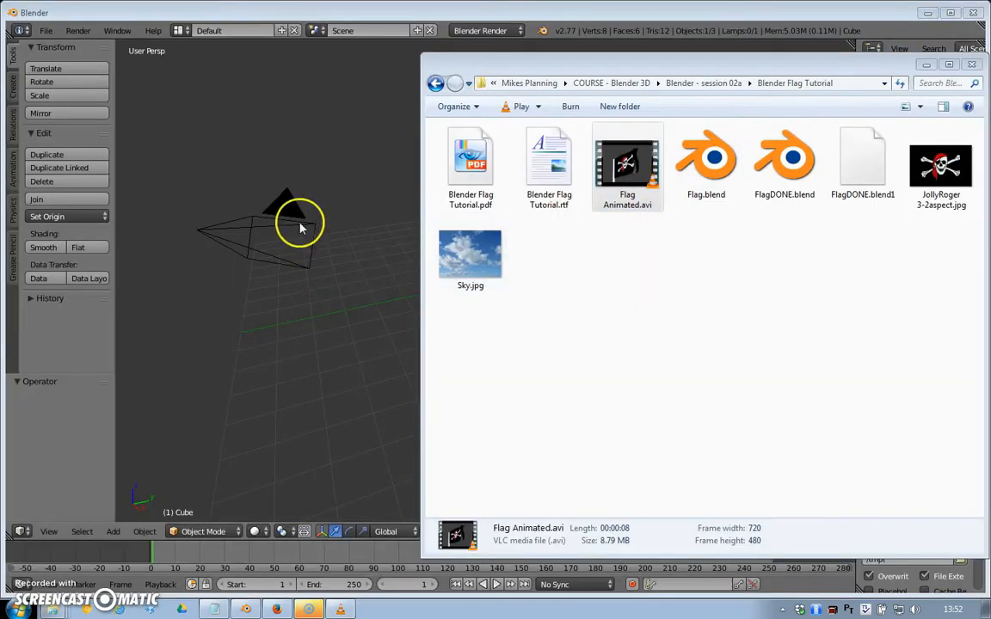
click(926, 66)
click(927, 12)
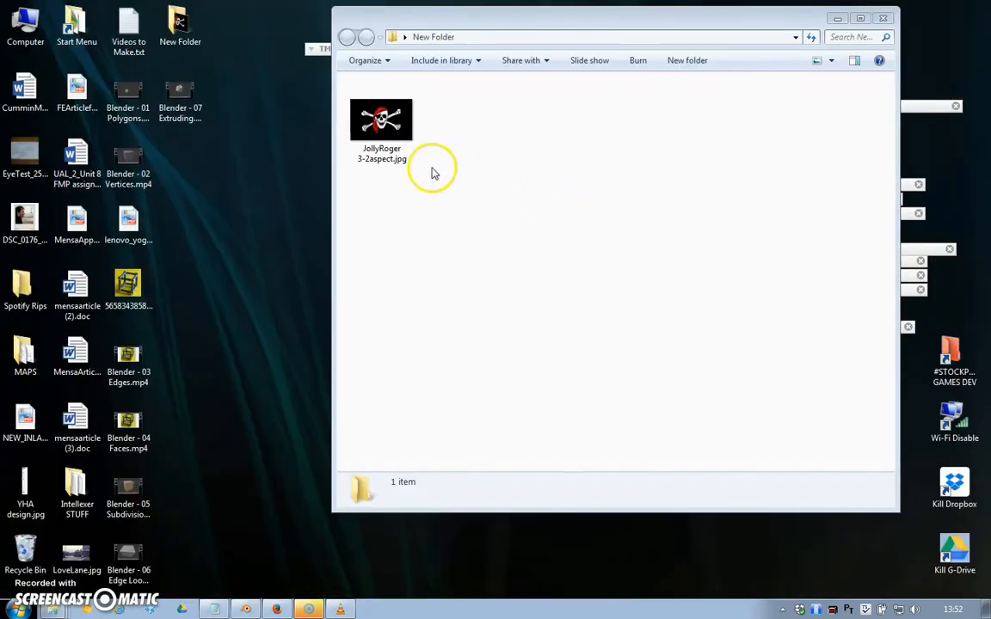
click(393, 129)
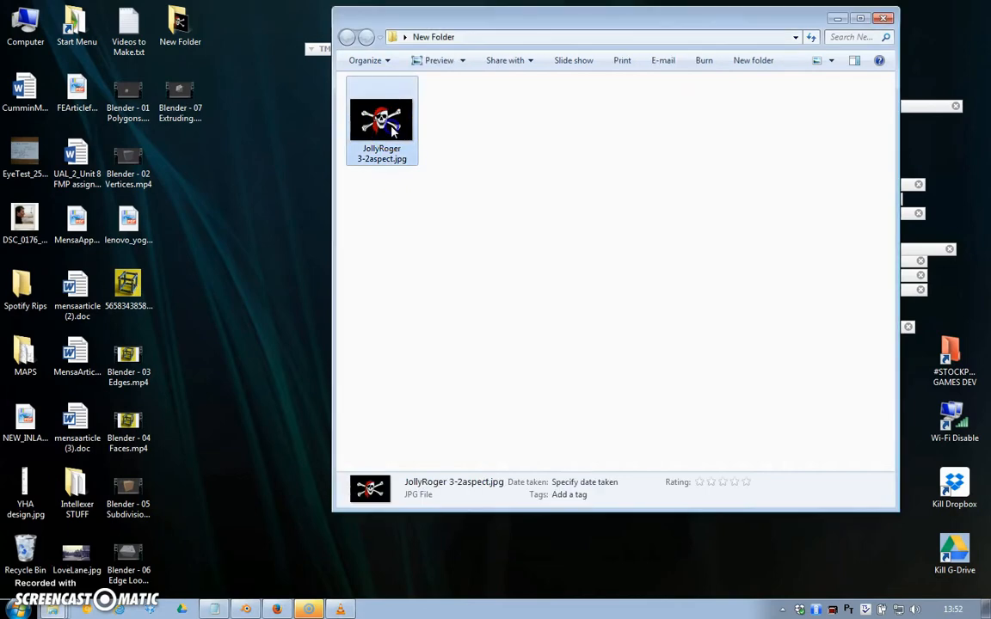
key(Return)
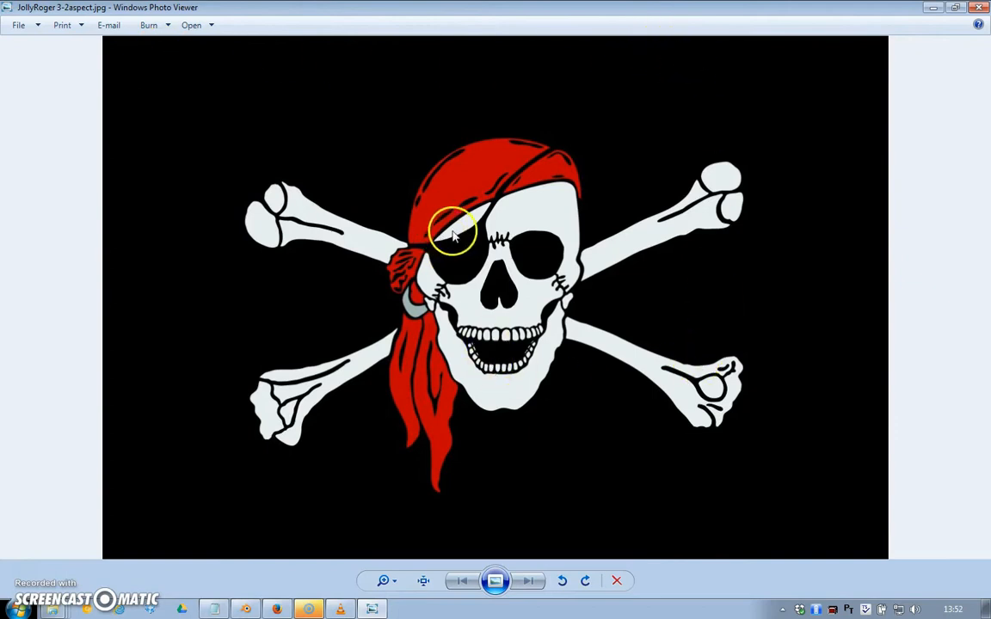
click(940, 8)
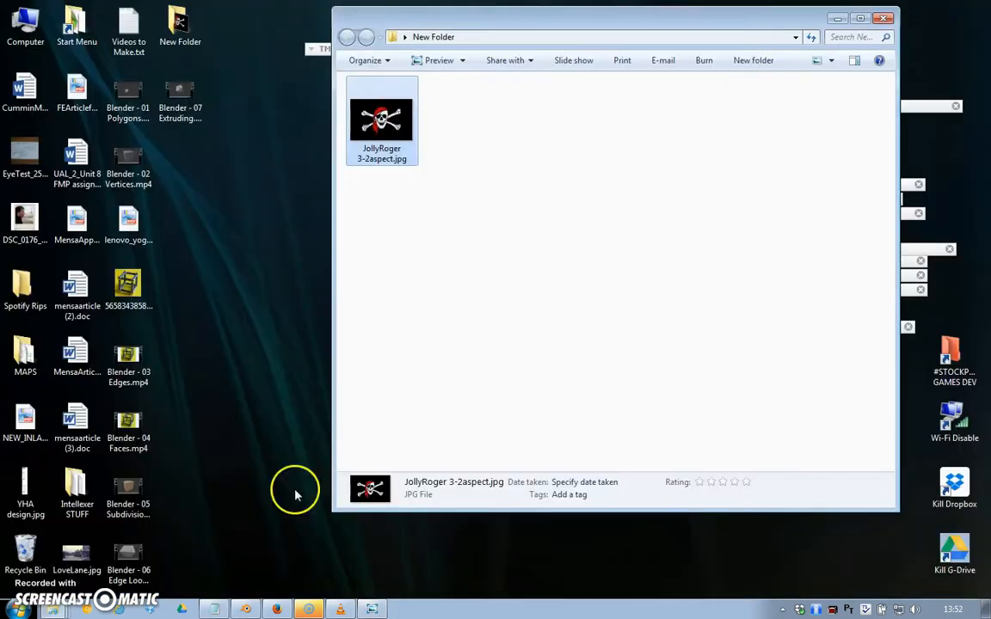
- Switch to Blender and delete the default cube from the scene
click(248, 609)
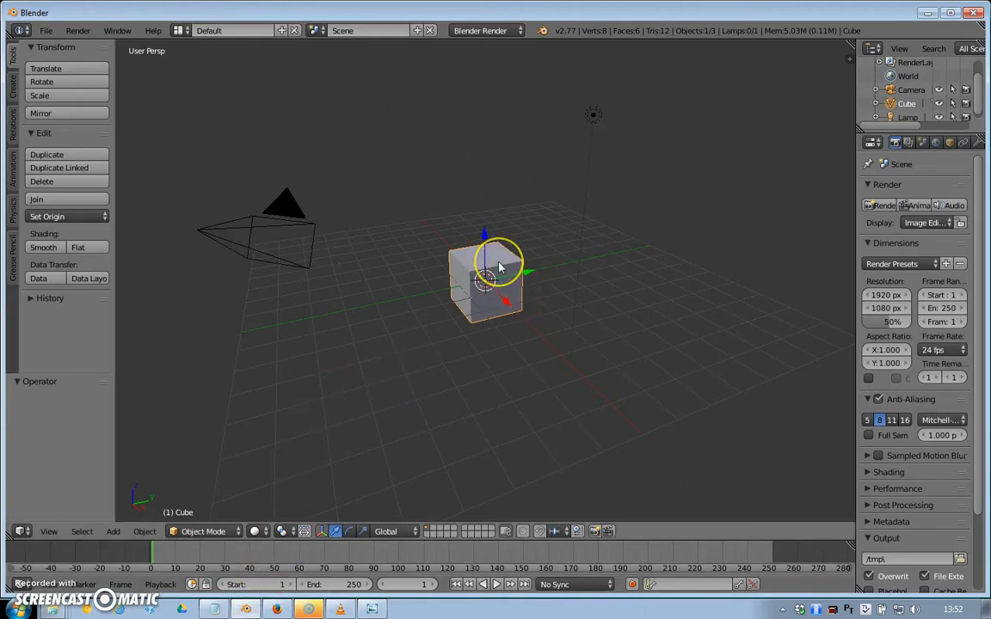
key(x)
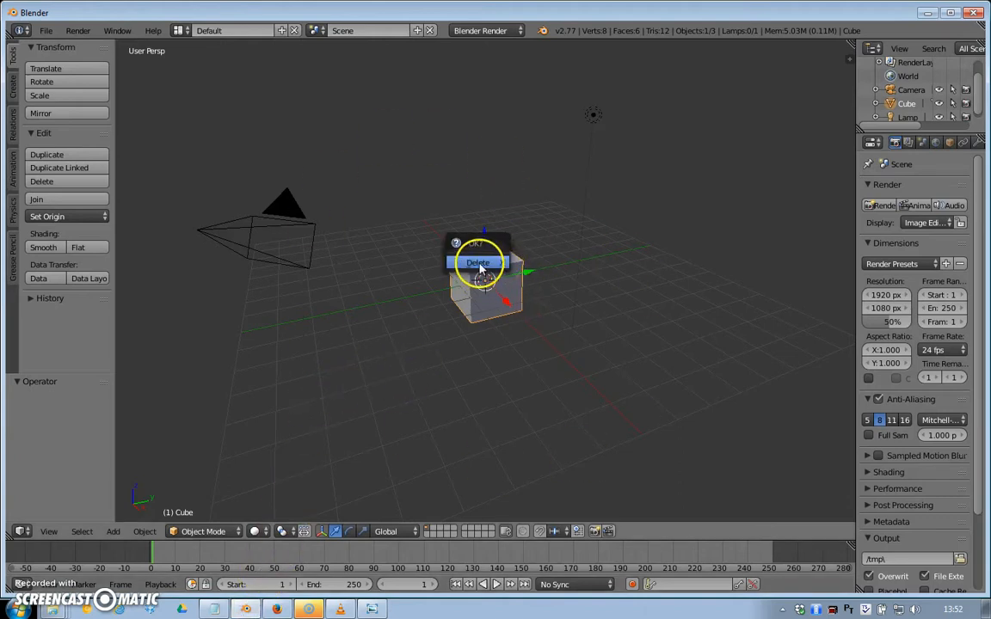
click(478, 264)
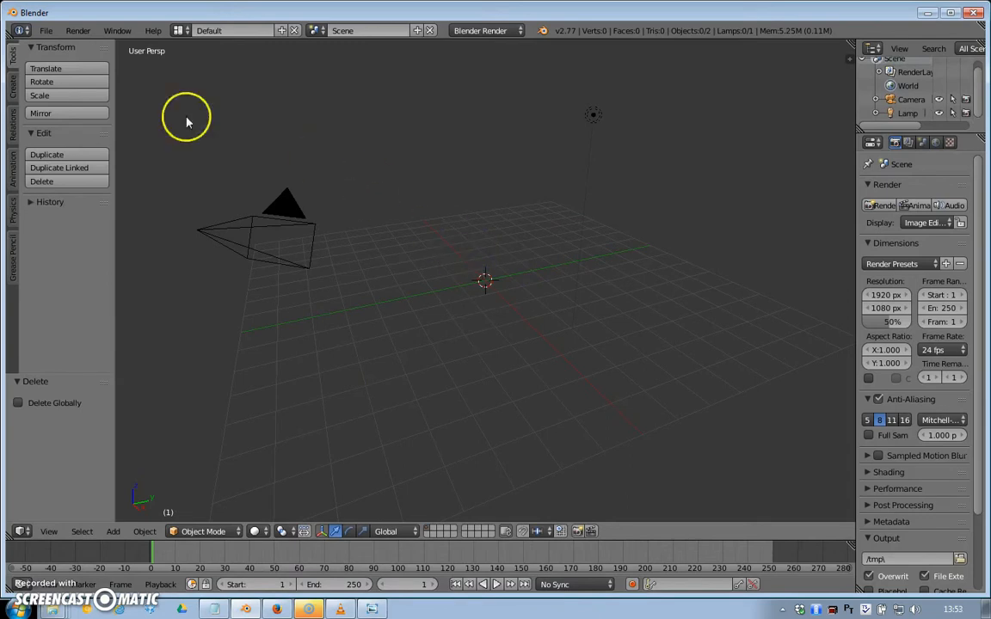
- Add a plane mesh at the scene's origin for the flag
click(13, 90)
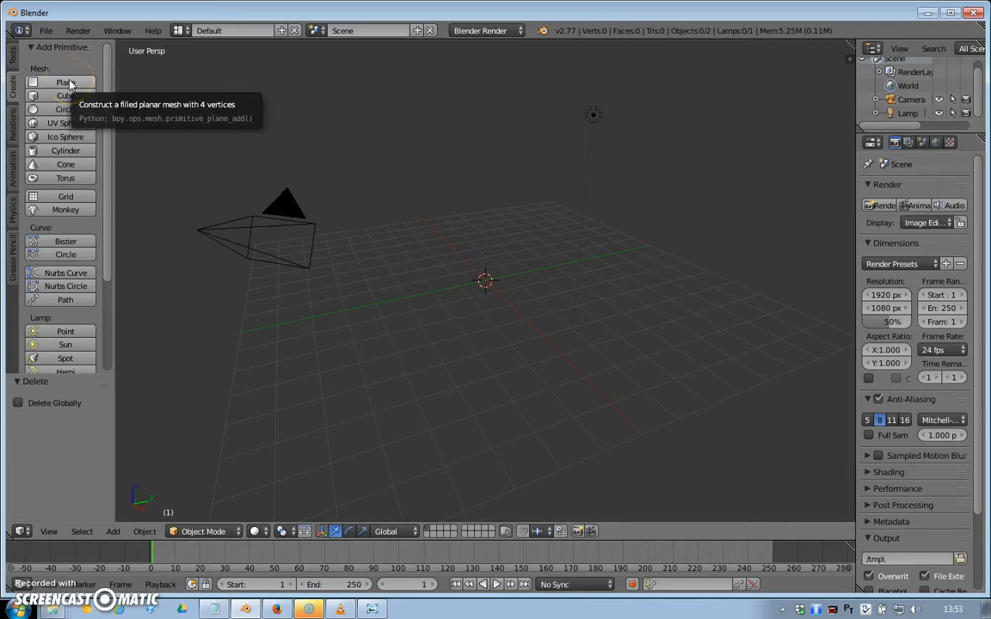
click(12, 90)
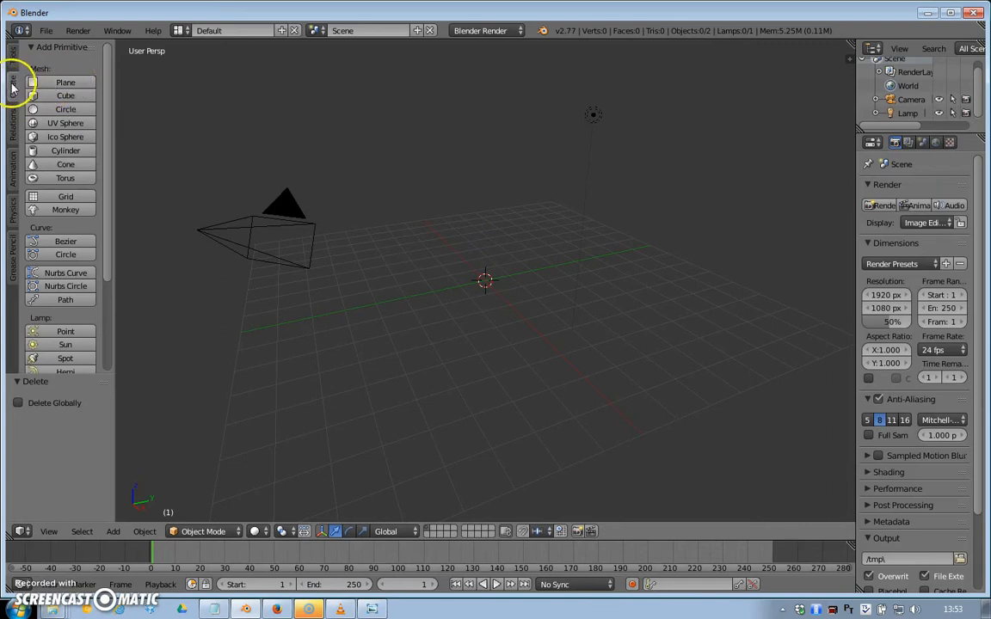
click(65, 82)
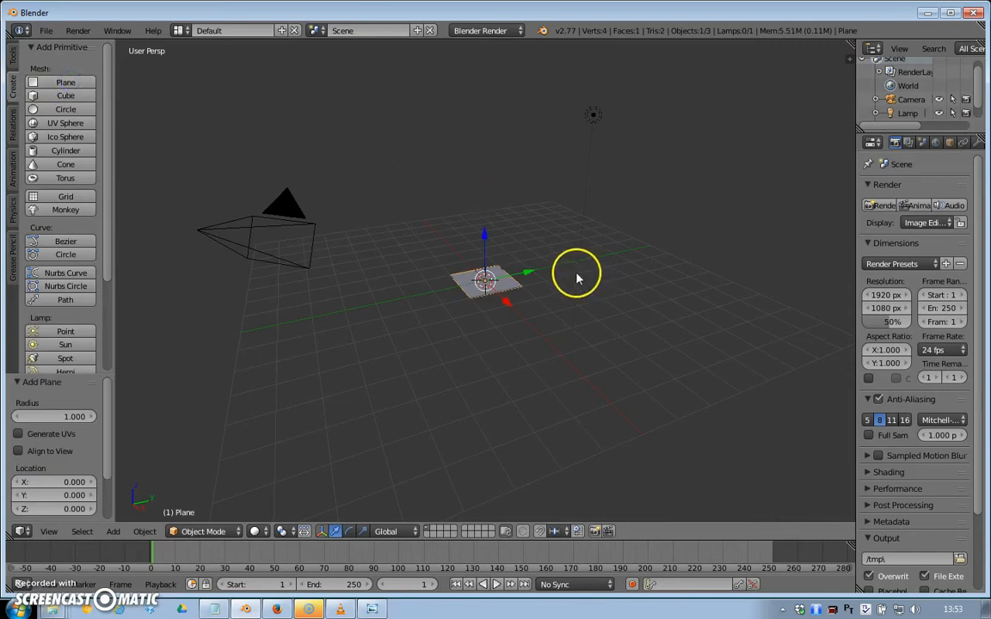
scroll(504, 298, up, 5)
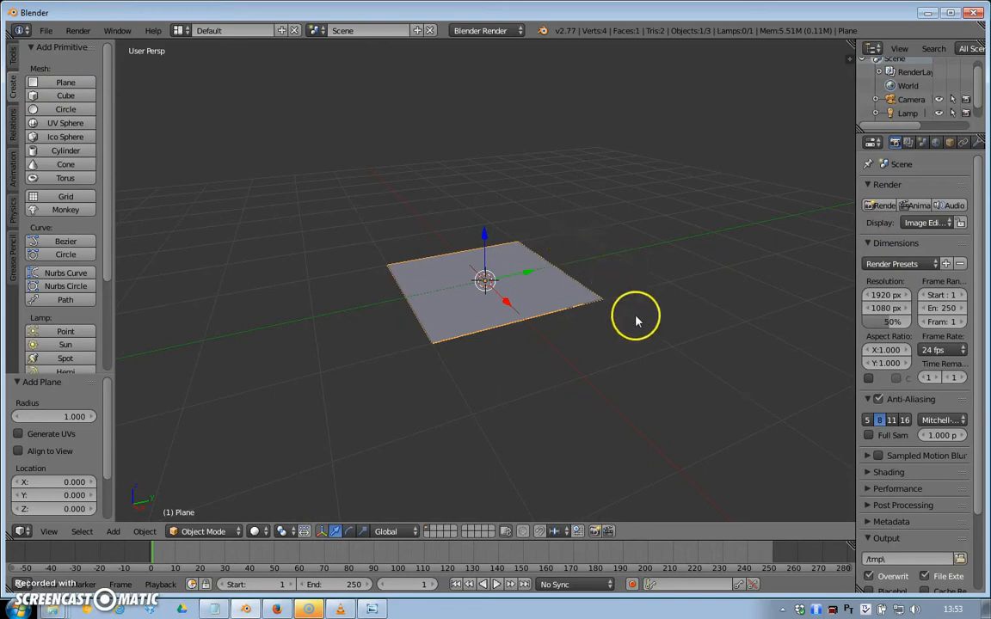
scroll(585, 297, up, 2)
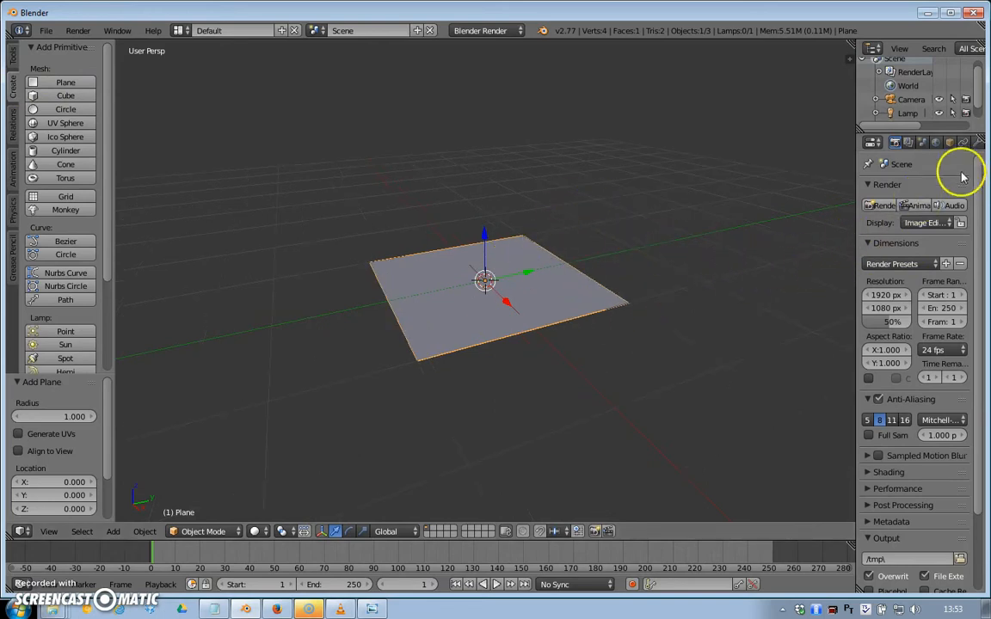
- Set the plane's Y scale to 1.5 and its Y rotation to -90° so it stands upright
click(951, 143)
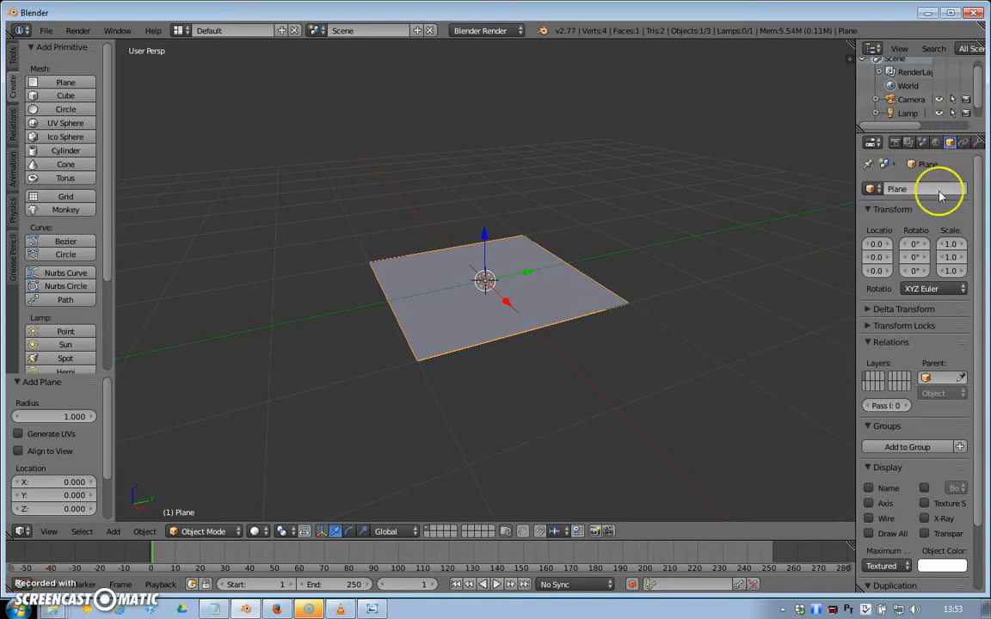
click(962, 260)
drag(970, 252, 30, 248)
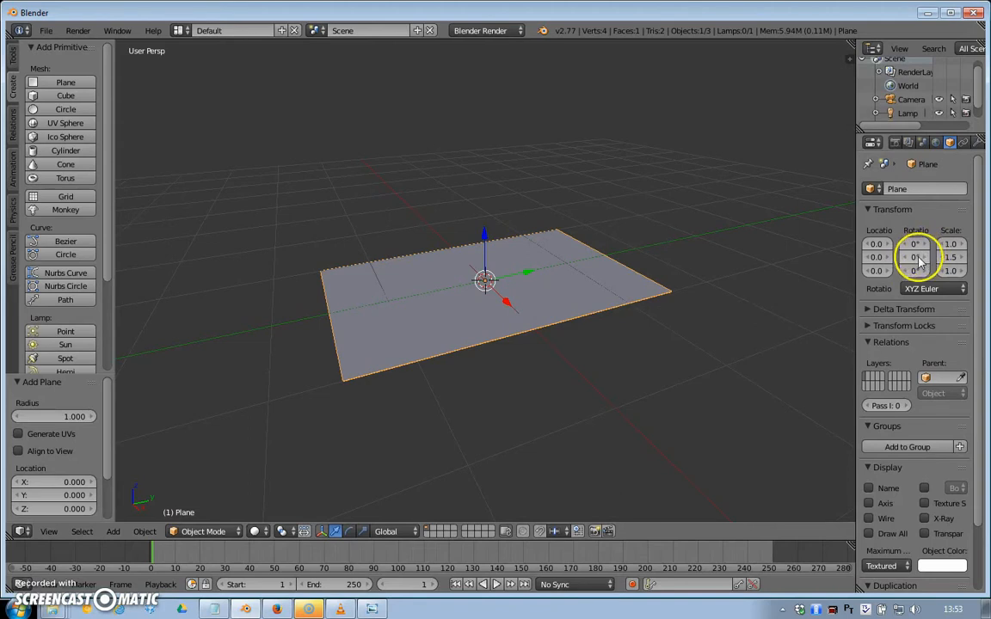
drag(901, 256, 281, 307)
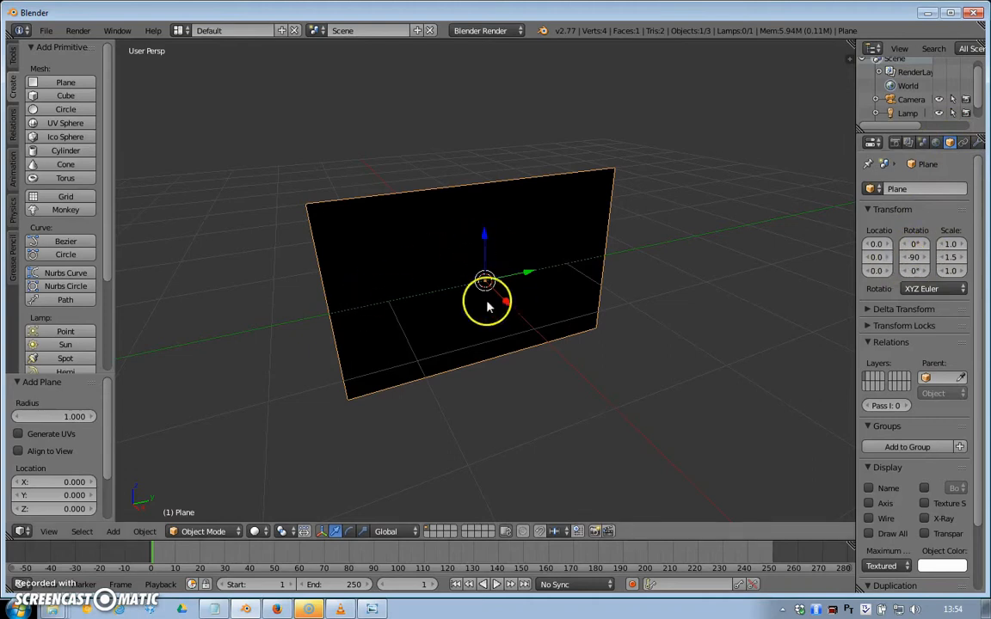
- Raise the upright plane above the grid to a Z location of about 3.3
scroll(542, 345, up, 2)
scroll(541, 345, down, 2)
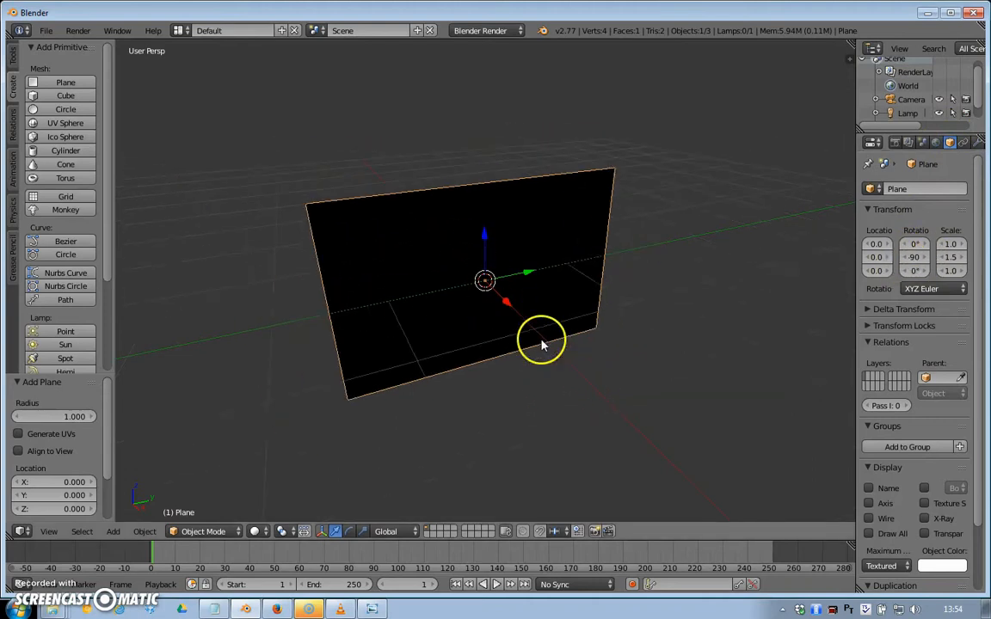
scroll(540, 346, down, 1)
middle_drag(537, 347, 712, 325)
middle_drag(381, 374, 482, 377)
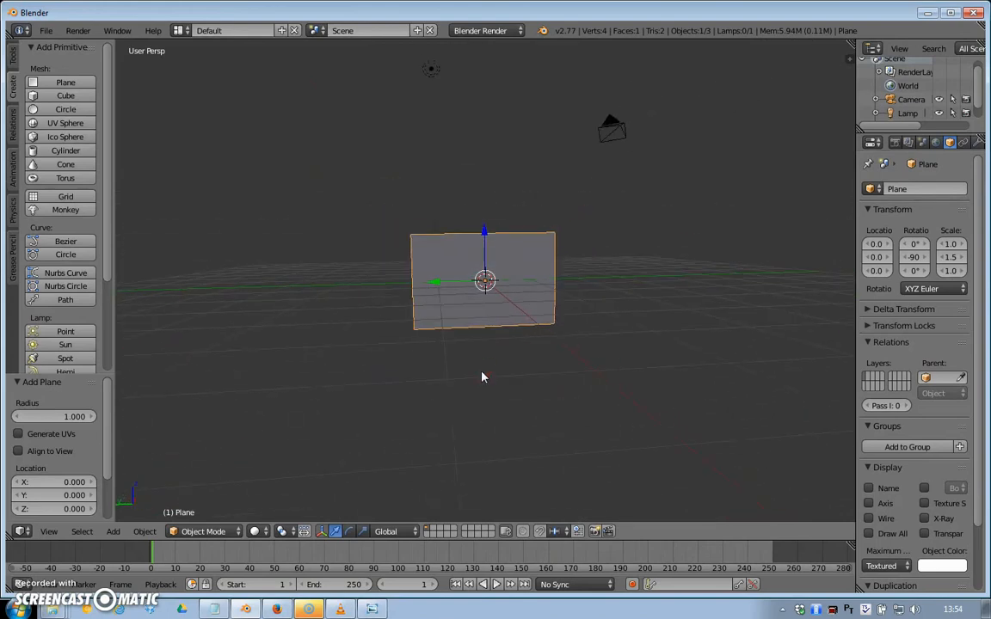
scroll(482, 377, down, 1)
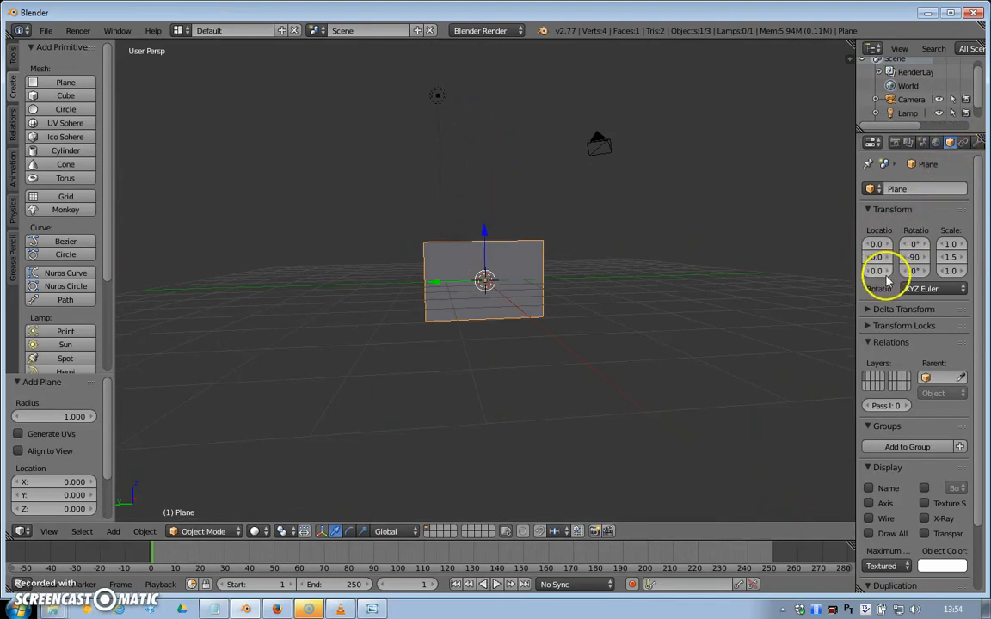
drag(879, 274, 135, 229)
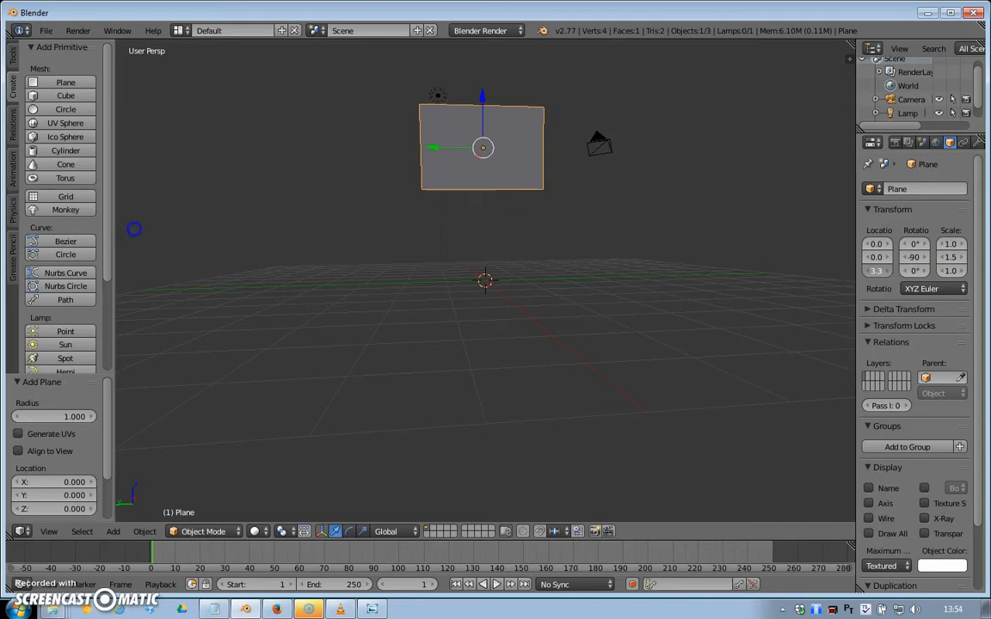
- Add a cylinder mesh at the origin for the flagpole
scroll(492, 354, down, 1)
scroll(493, 354, up, 2)
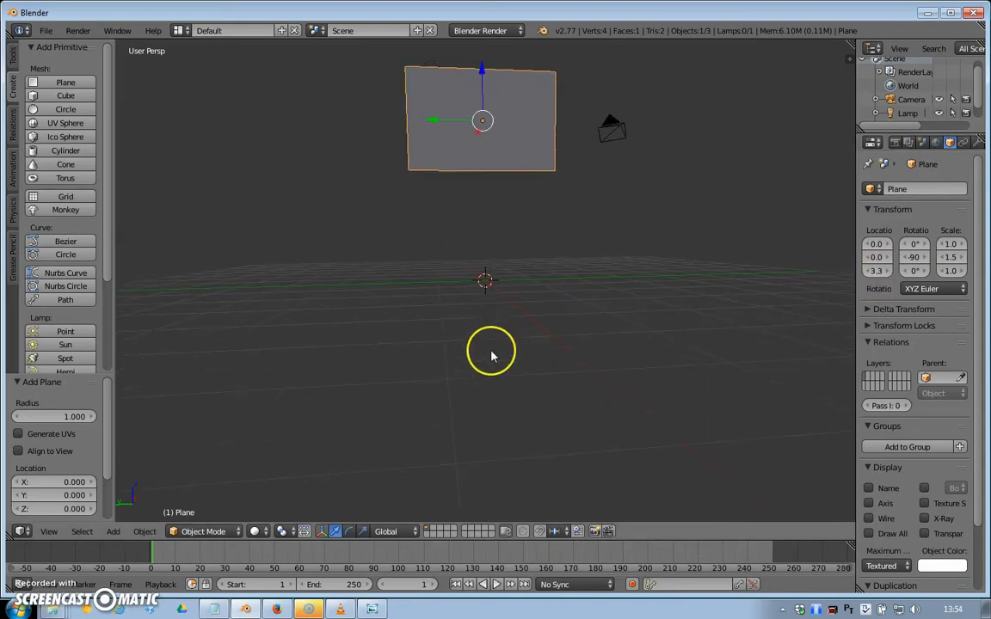
middle_drag(486, 333, 468, 357)
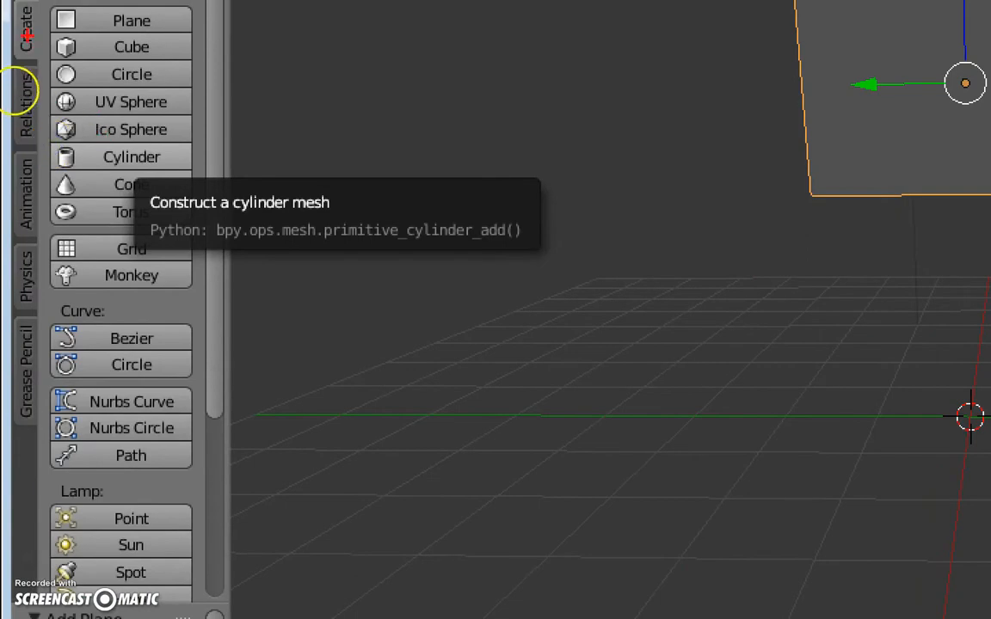
drag(138, 138, 168, 151)
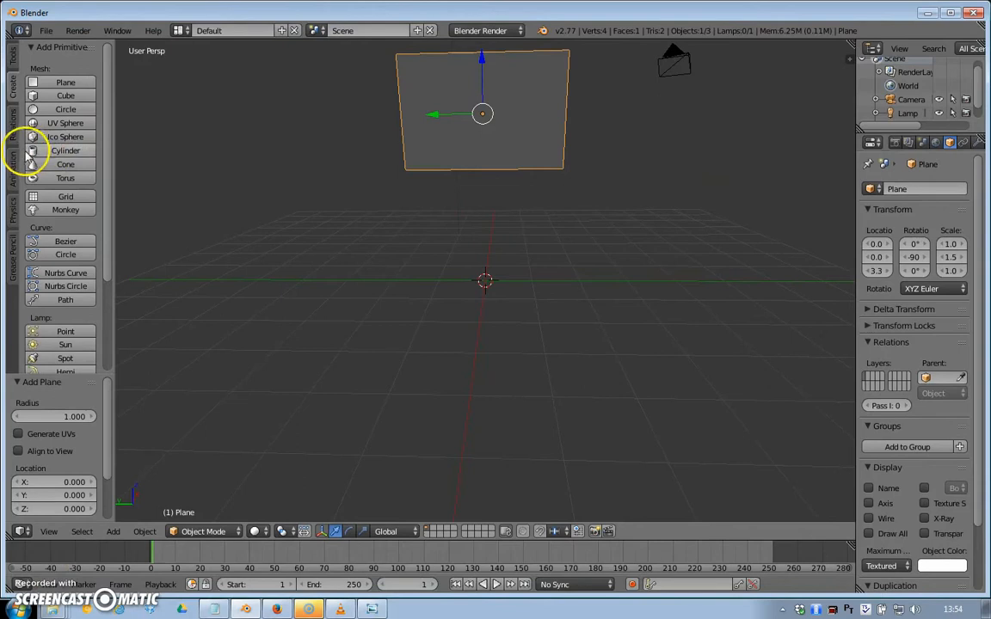
click(118, 156)
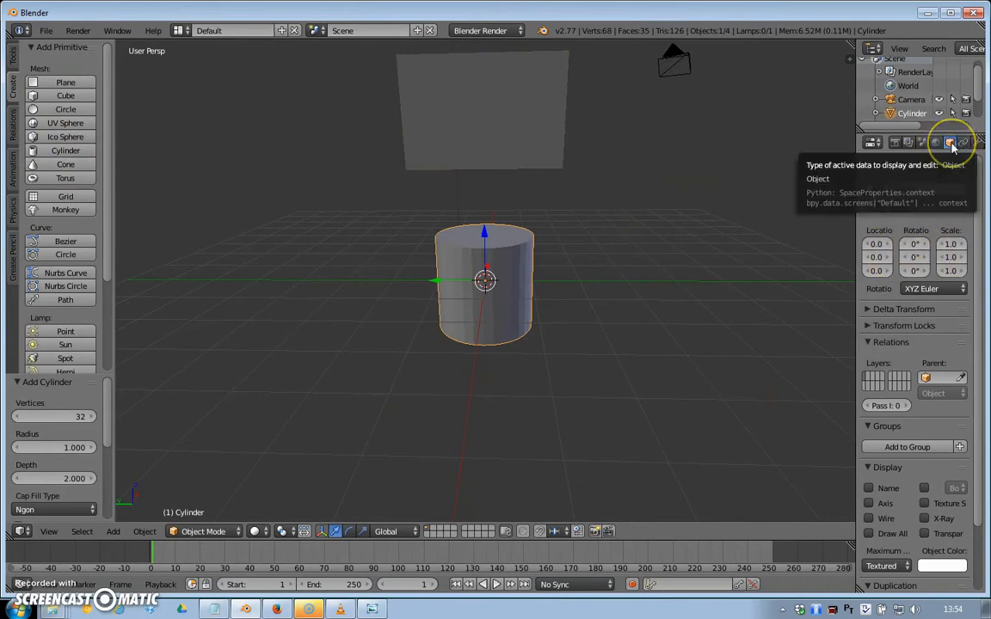
- Scale the cylinder into a tall thin pole with X 0.1, Y 0.1 and Z 5
click(954, 245)
drag(955, 245, 891, 244)
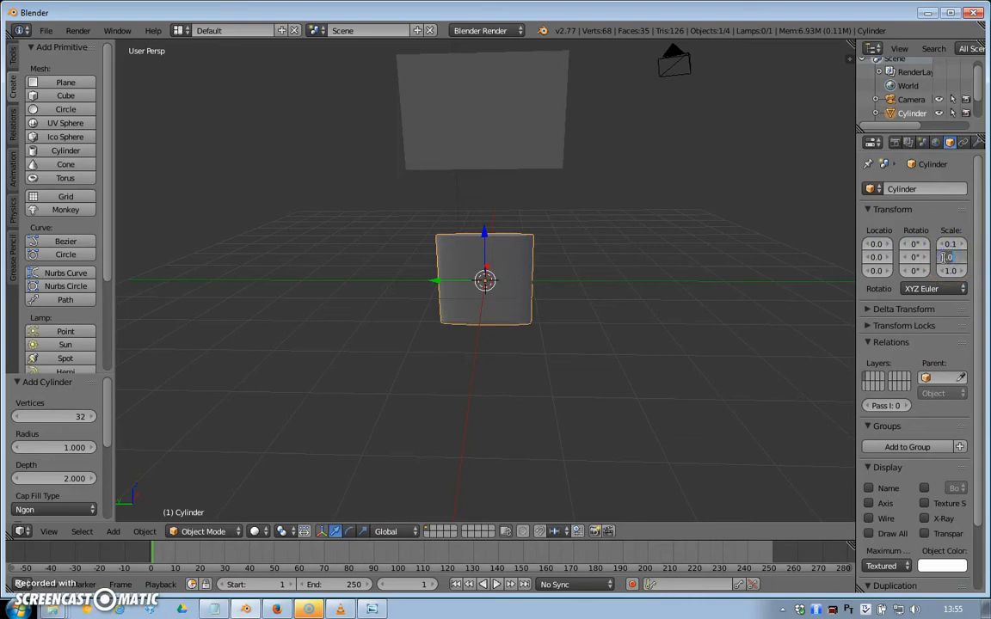
key(Return)
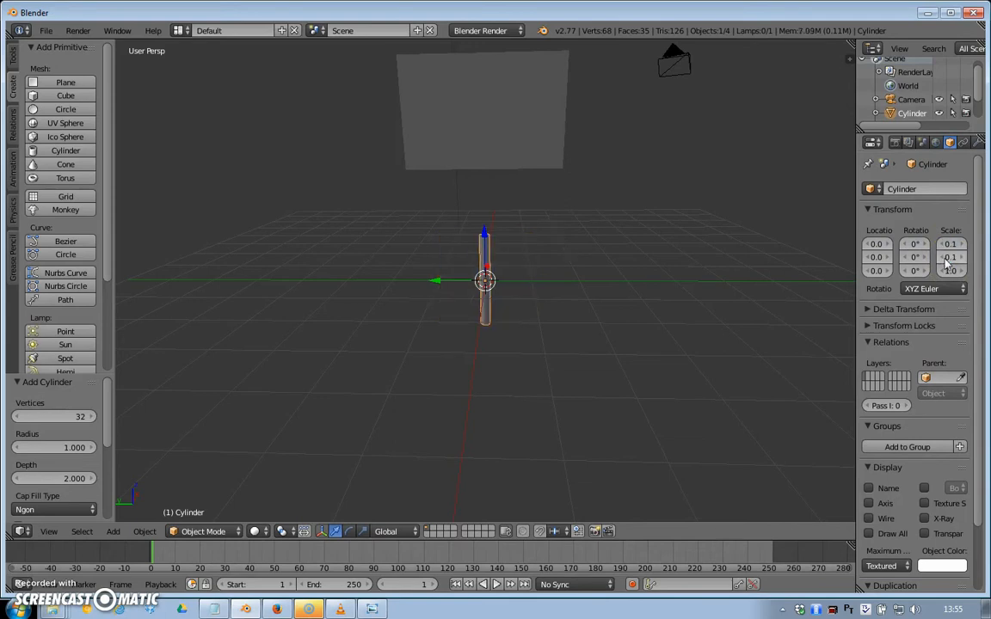
click(960, 272)
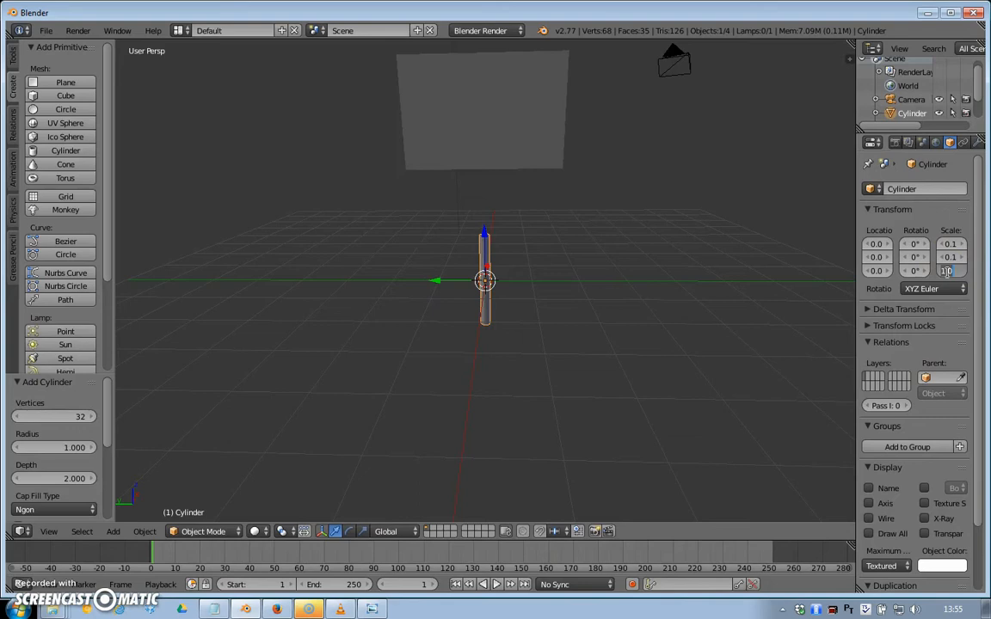
text(5)
key(Return)
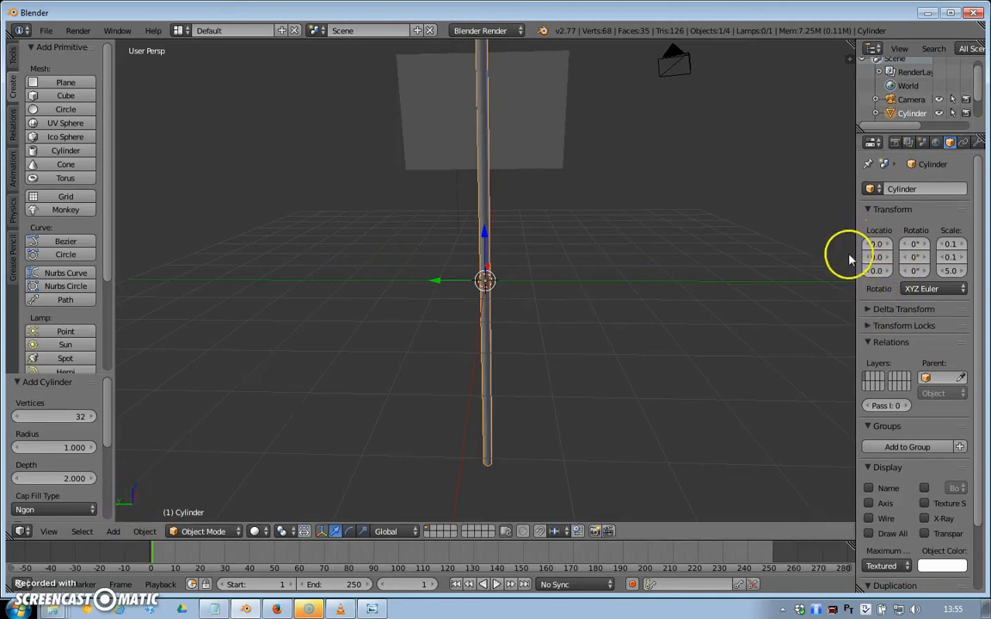
- Move the pole beside the flag's edge at a Y location of about 1.6 and lower it slightly along Z
drag(877, 255, 15, 257)
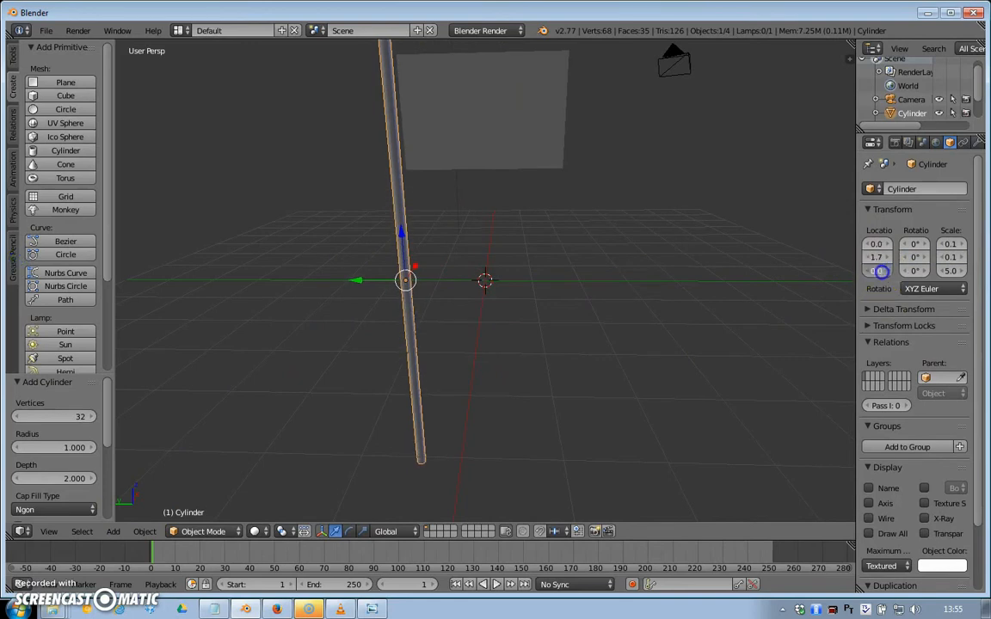
drag(912, 269, 815, 253)
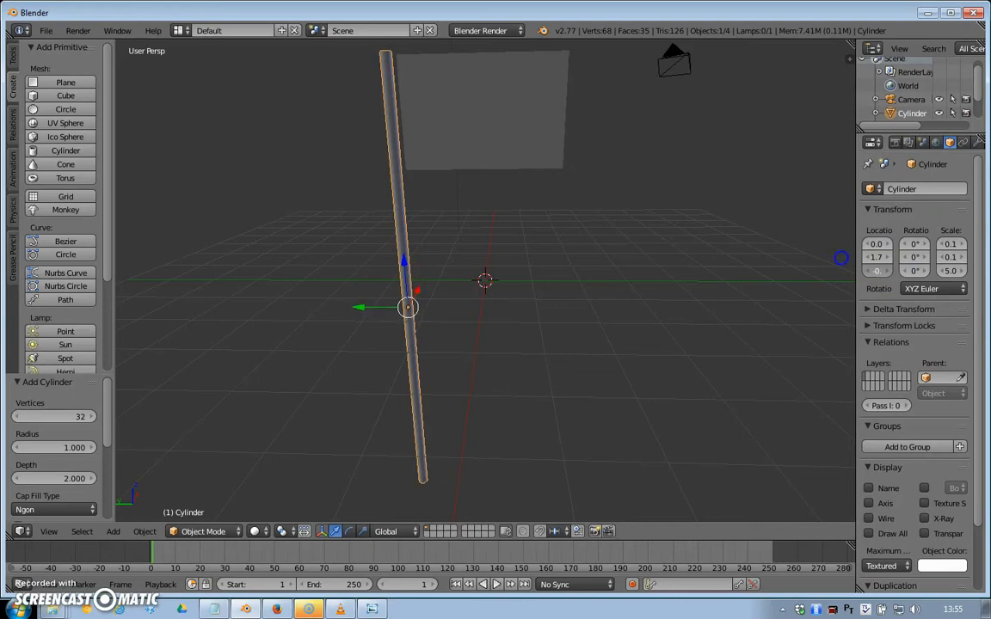
drag(875, 257, 875, 257)
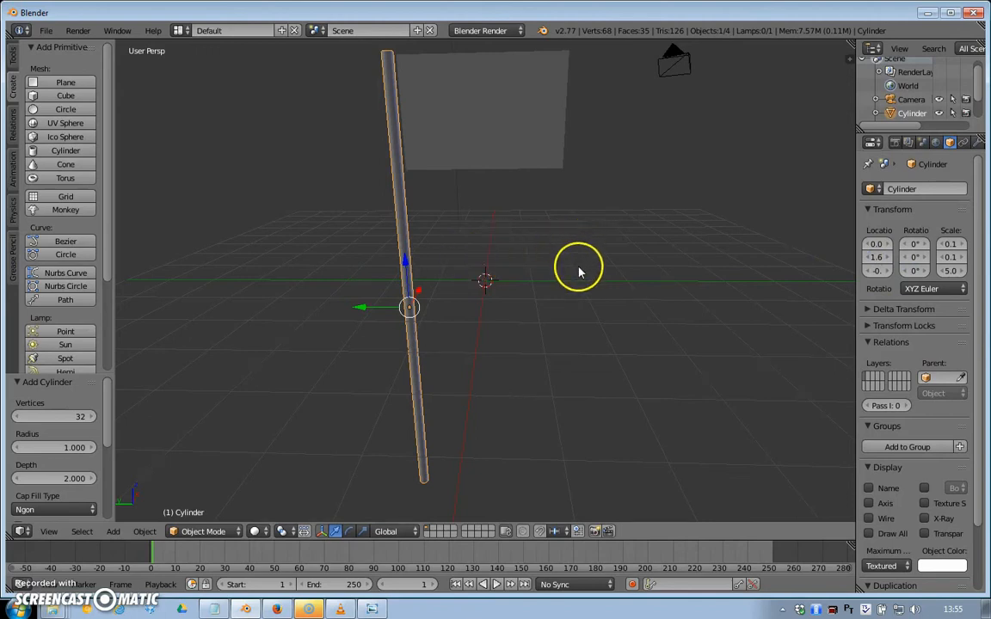
- Subdivide the flag plane twice in Edit Mode with one cut each time
right_click(481, 128)
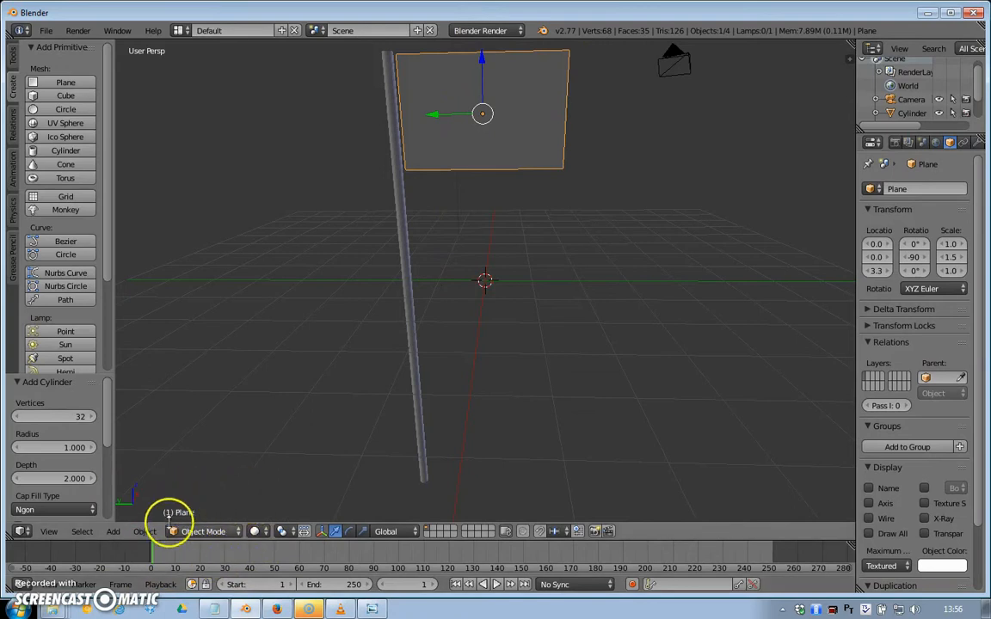
click(238, 532)
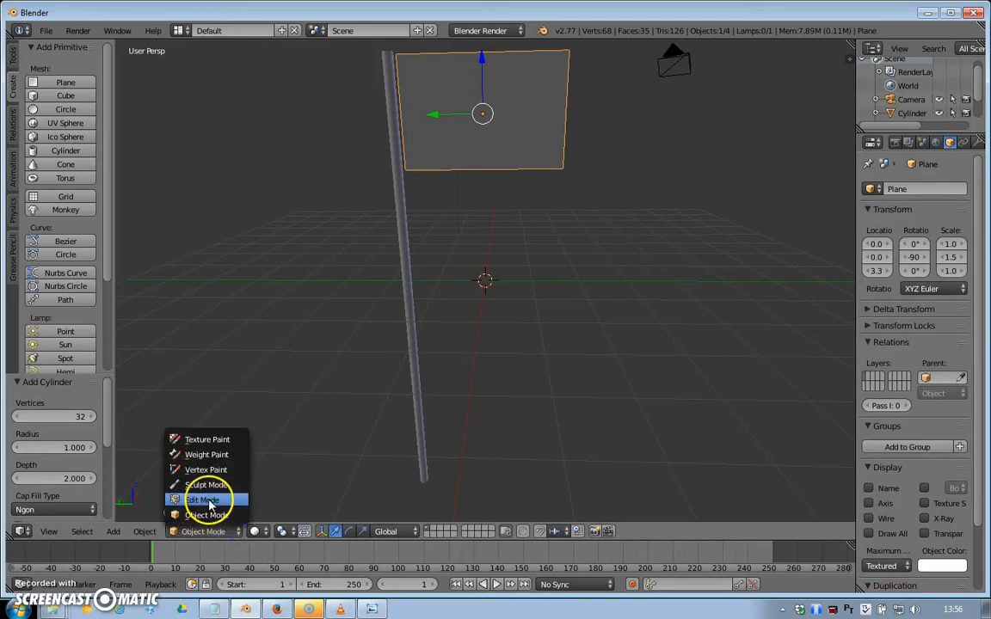
click(206, 500)
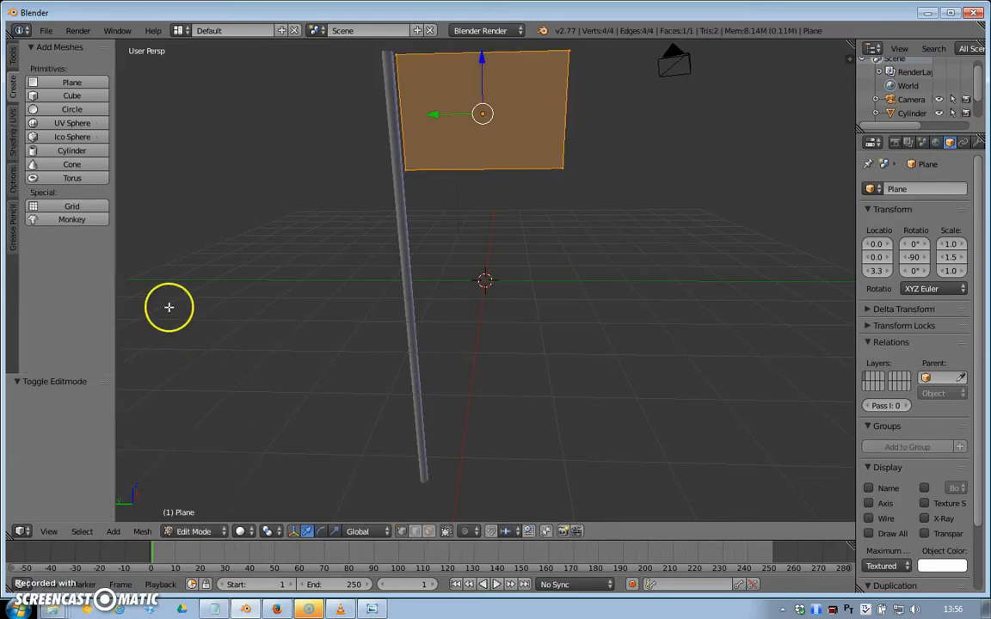
click(12, 55)
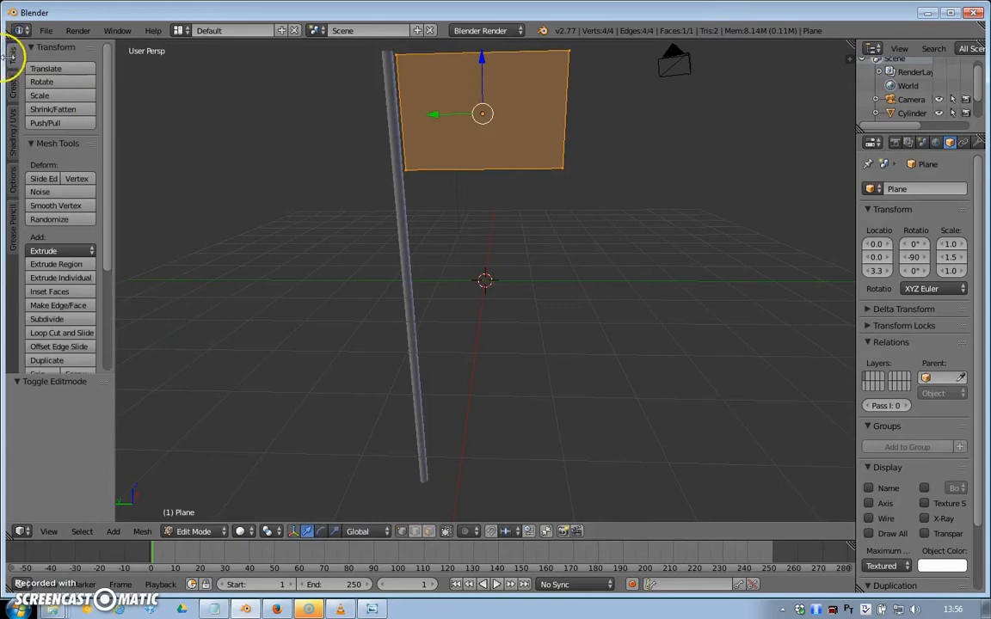
click(78, 319)
click(78, 319)
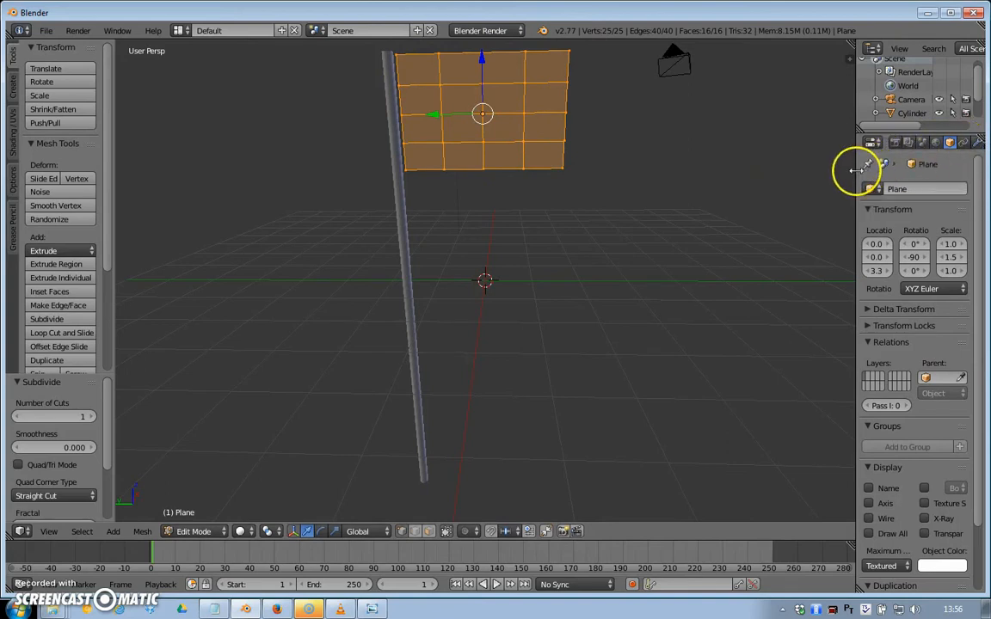
- Widen the properties area and enable Cloth physics on the flag plane
drag(855, 156, 766, 157)
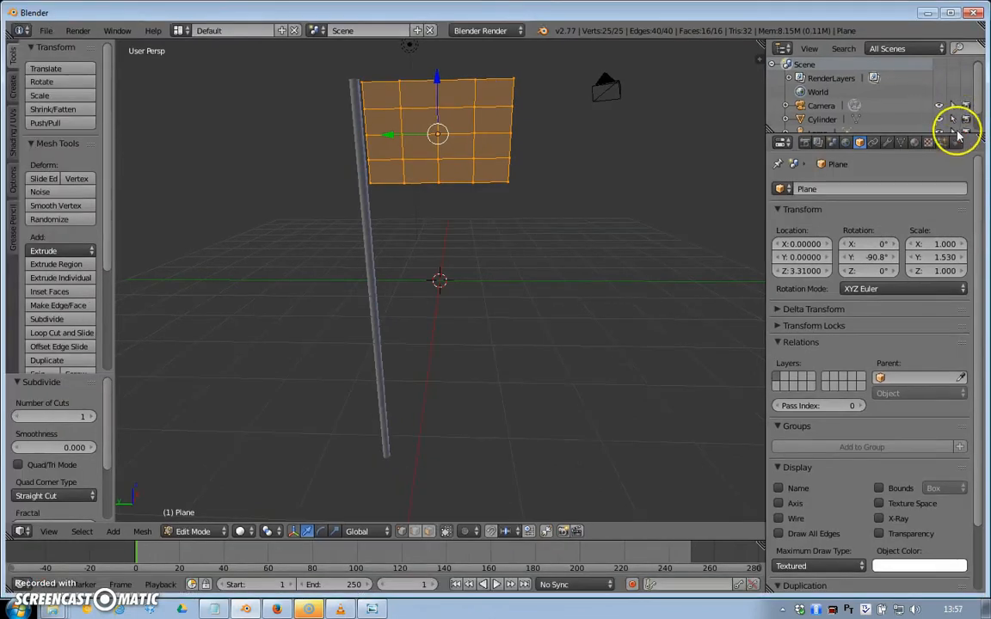
click(957, 142)
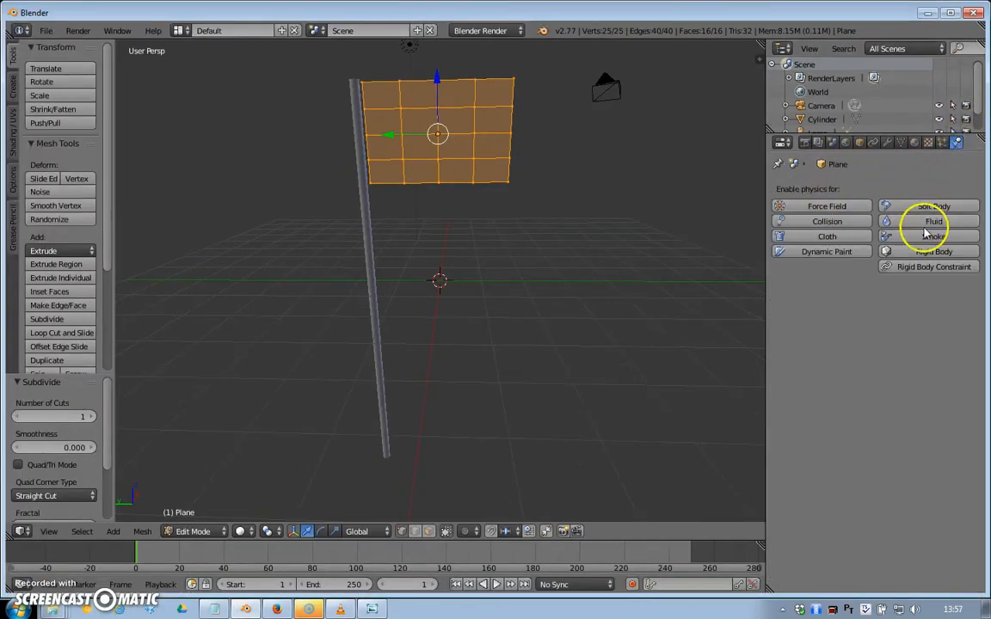
click(813, 237)
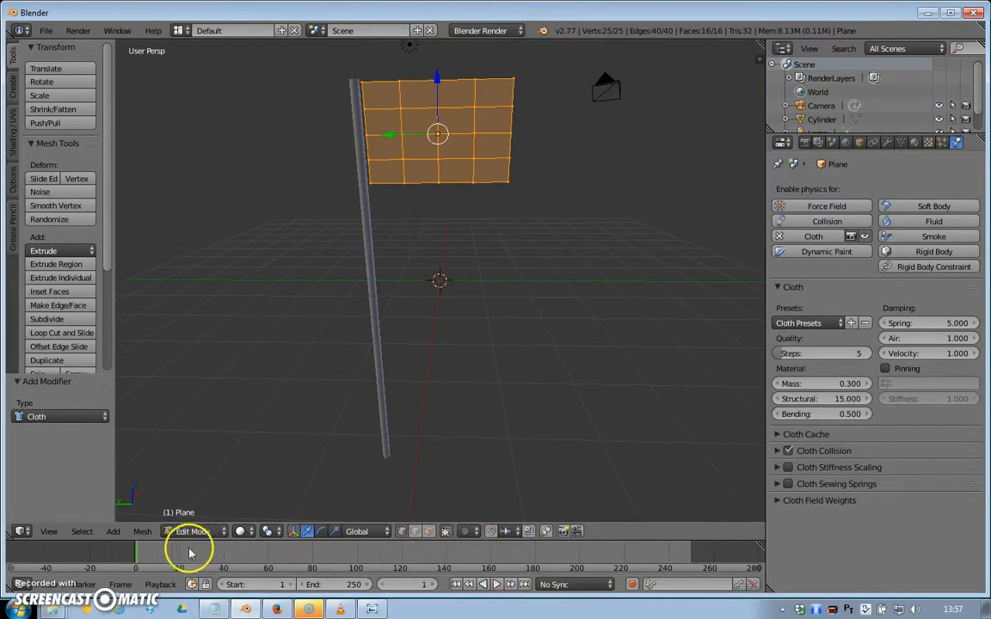
- Play the flag's cloth simulation in Edit Mode, rewind and replay it in Object Mode, and undo the playback
click(496, 586)
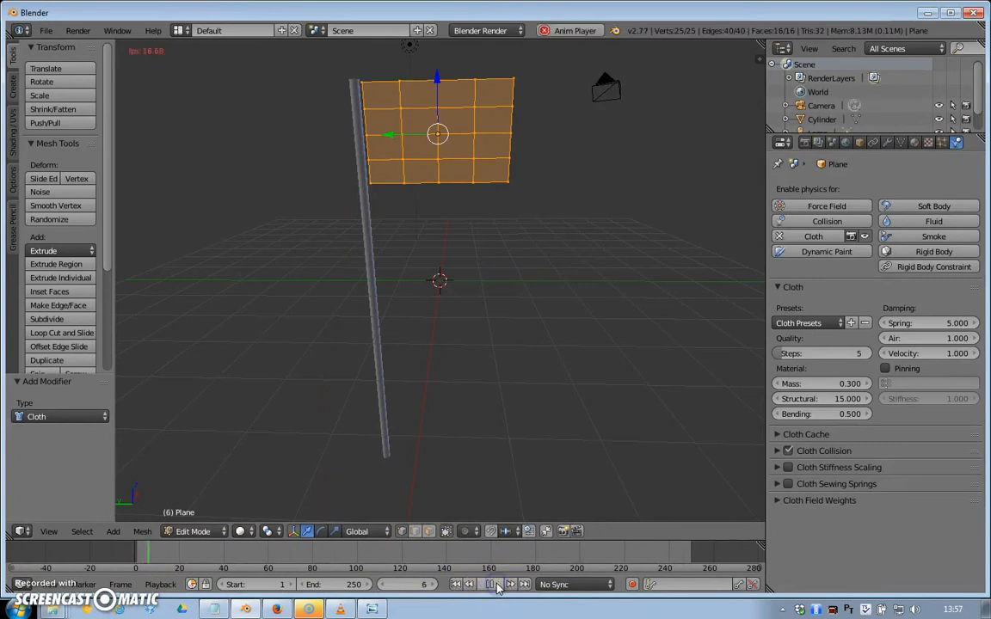
click(493, 584)
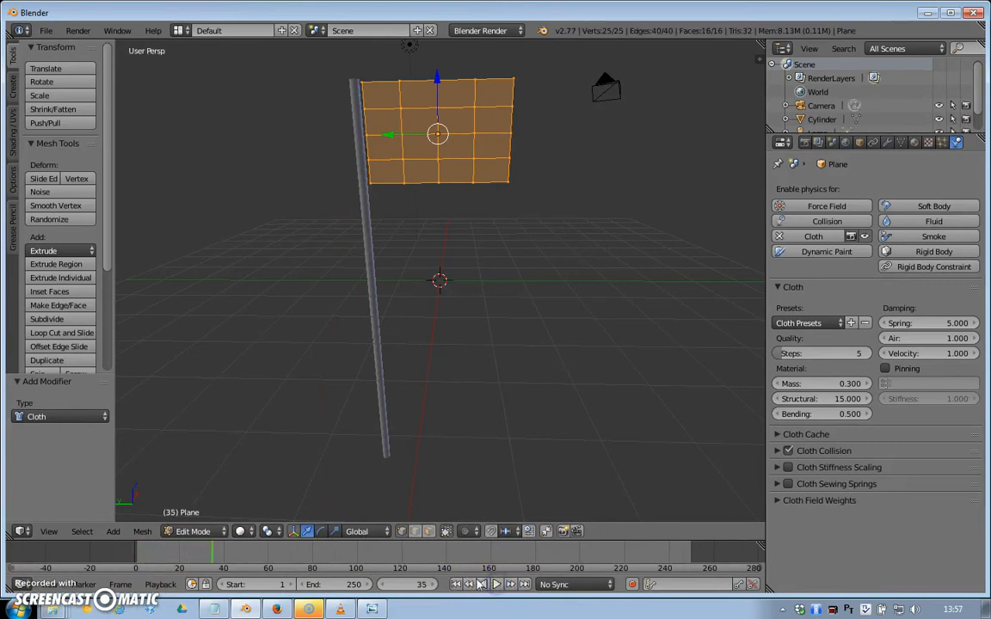
click(208, 531)
click(209, 517)
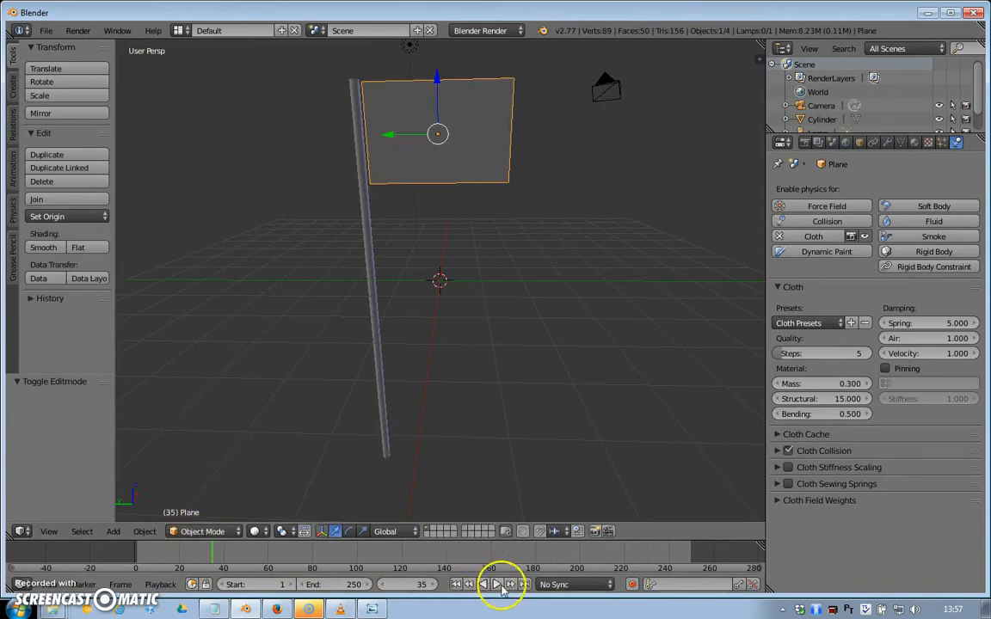
click(469, 585)
click(496, 584)
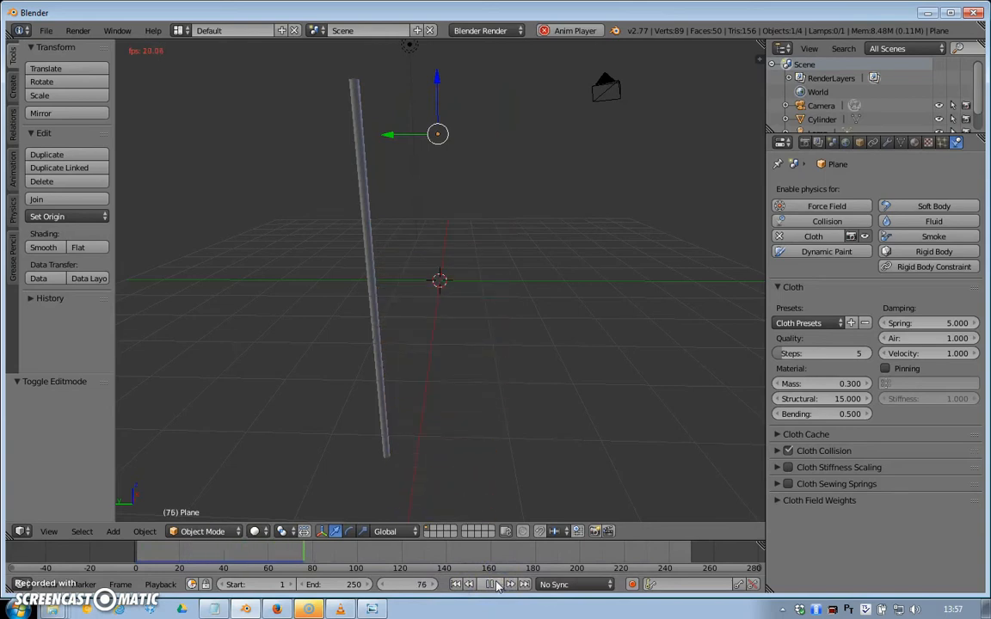
click(495, 585)
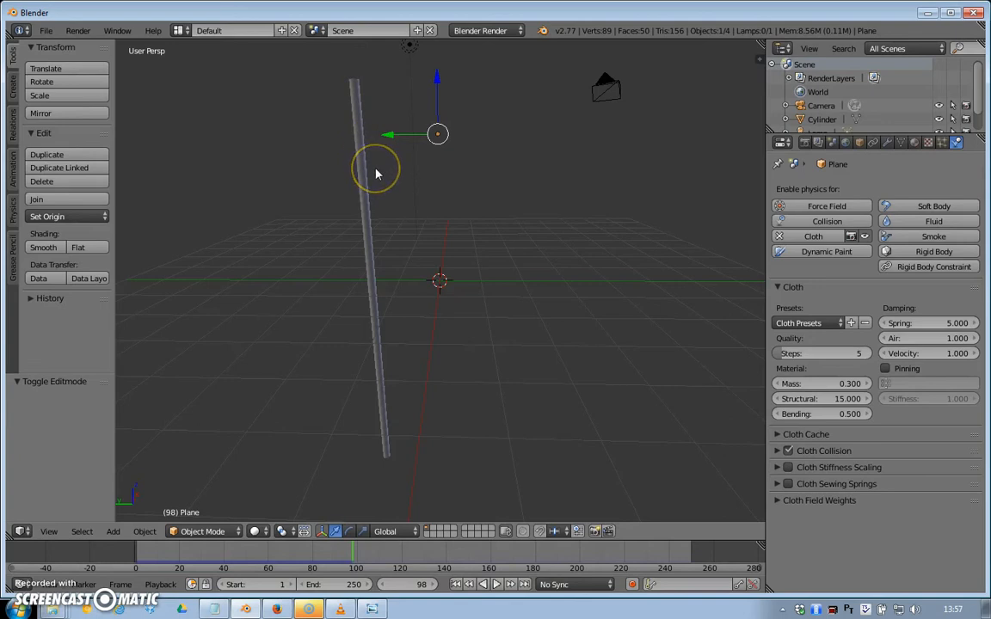
key(ctrl+z)
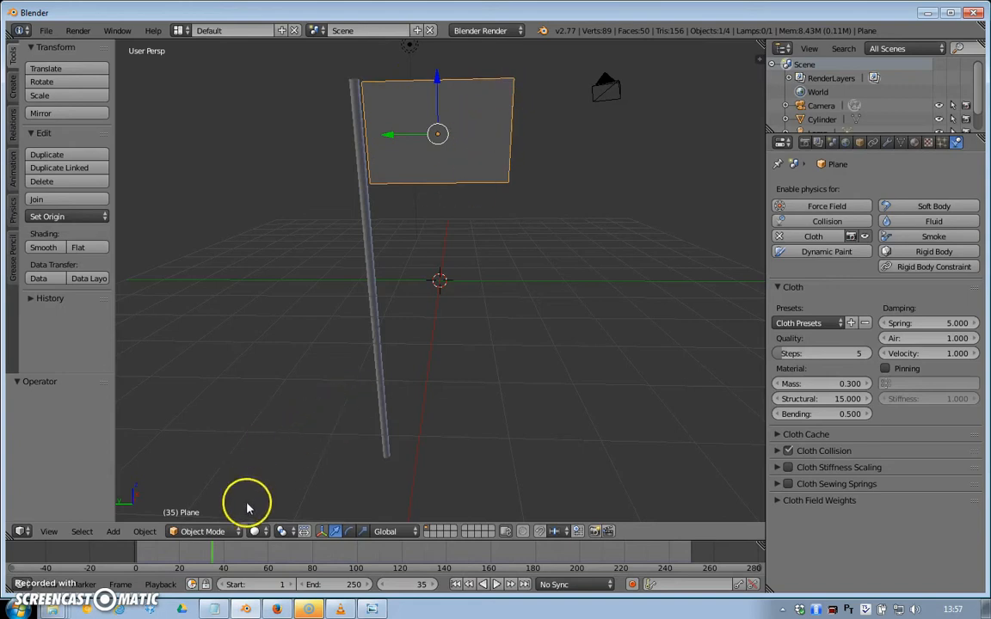
click(228, 530)
click(215, 500)
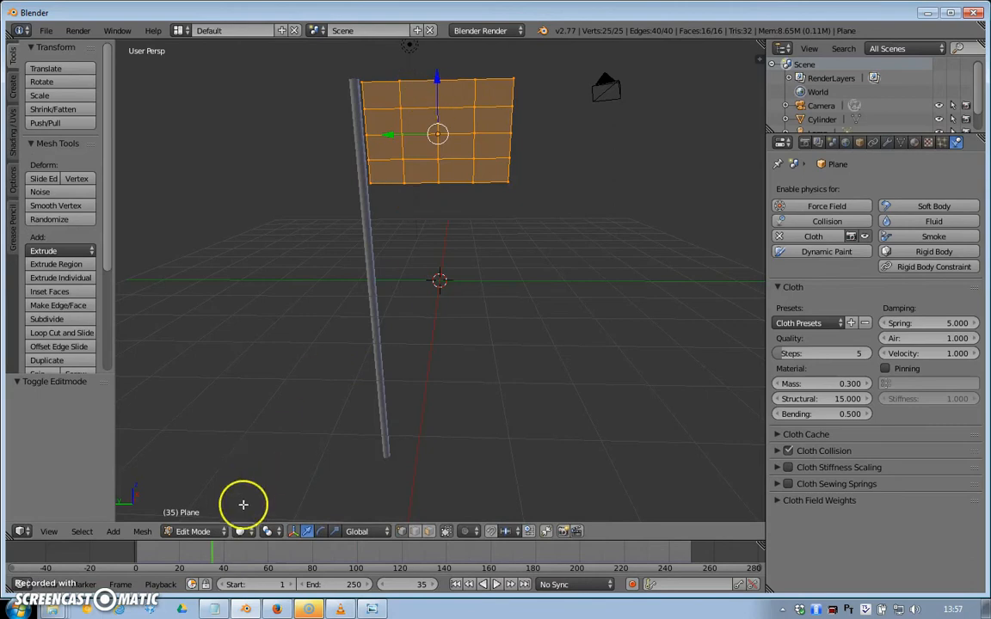
click(216, 532)
click(203, 514)
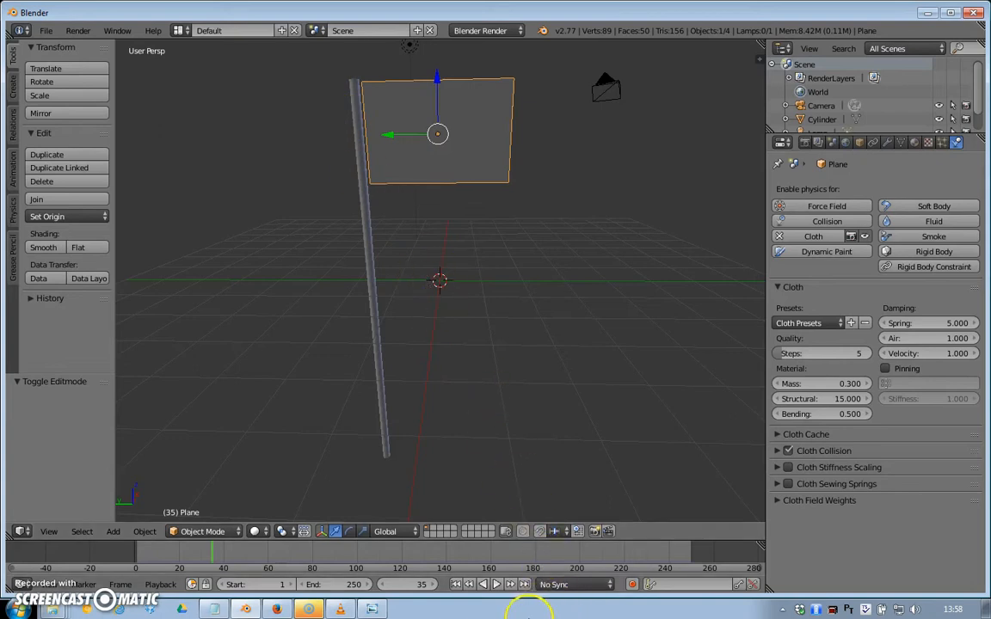
- Enter Edit Mode on the flag plane and deselect all of its vertices
click(213, 530)
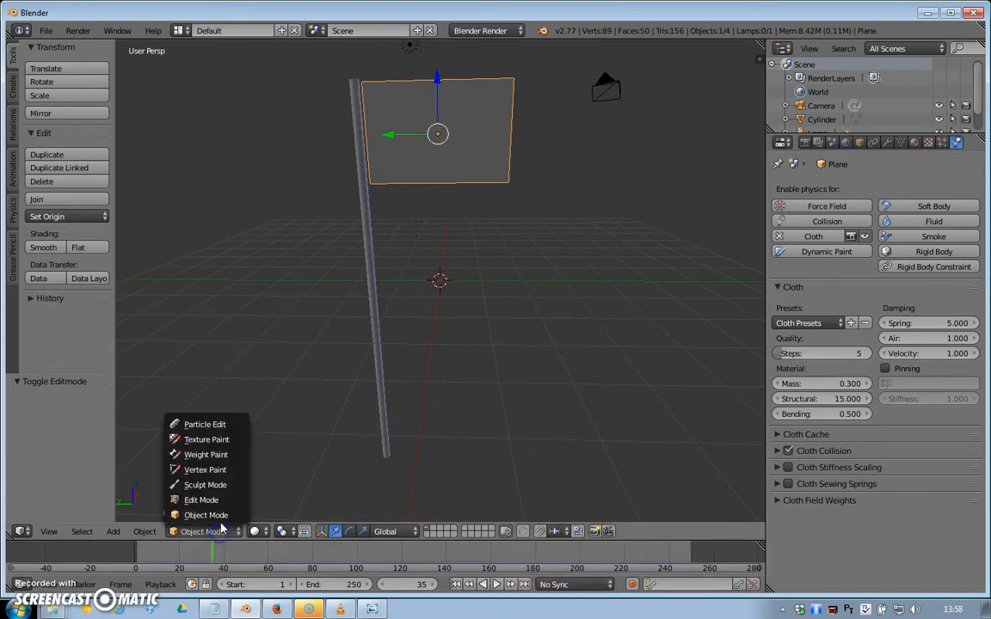
click(218, 500)
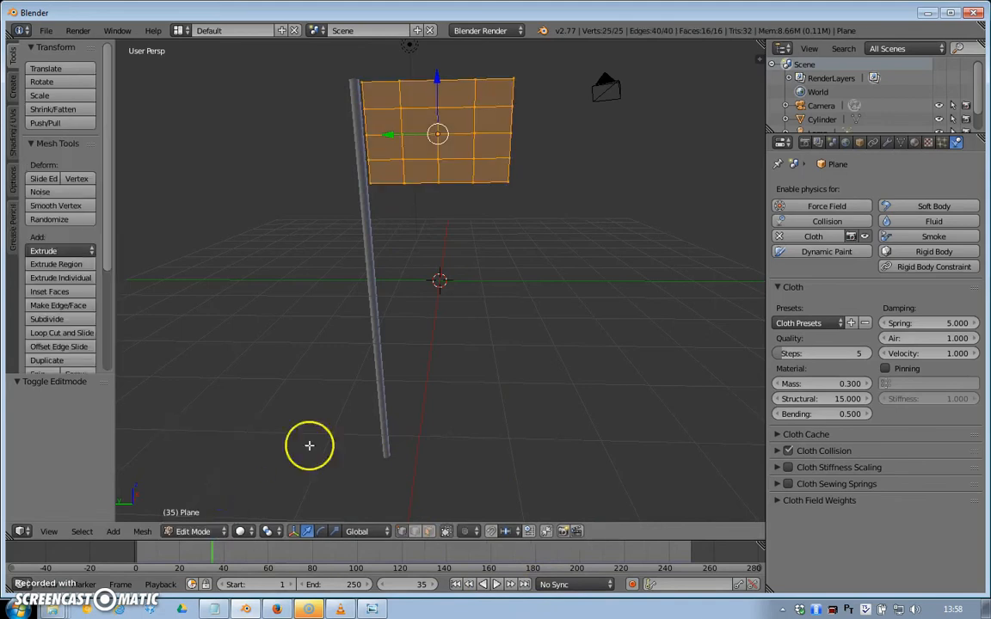
click(81, 531)
click(121, 483)
- Select the four vertices of the flag's upper corner face next to the pole
scroll(405, 207, up, 1)
scroll(405, 207, down, 1)
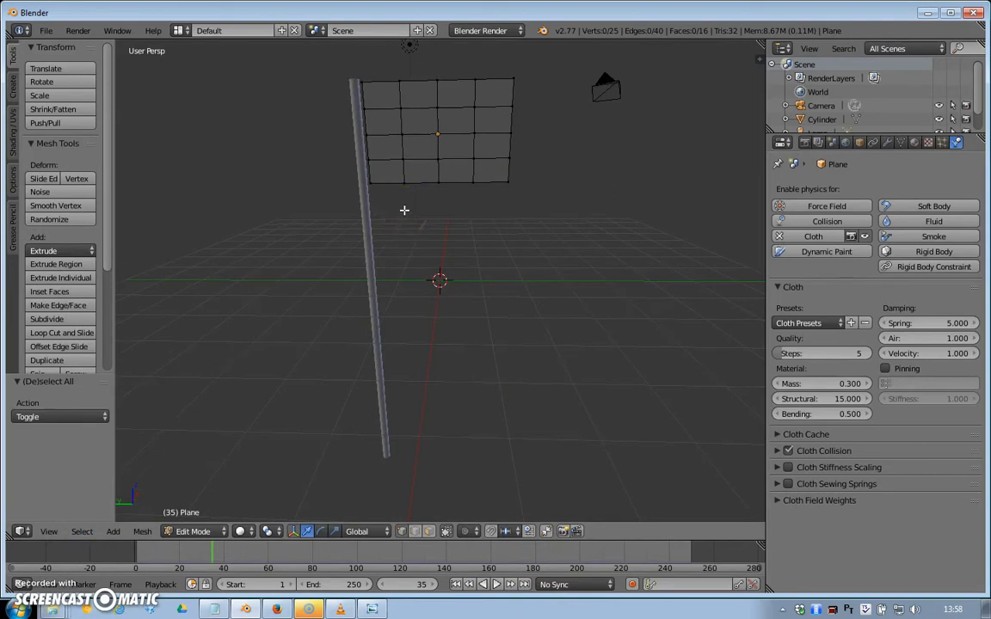
scroll(404, 210, up, 1)
scroll(404, 210, up, 1)
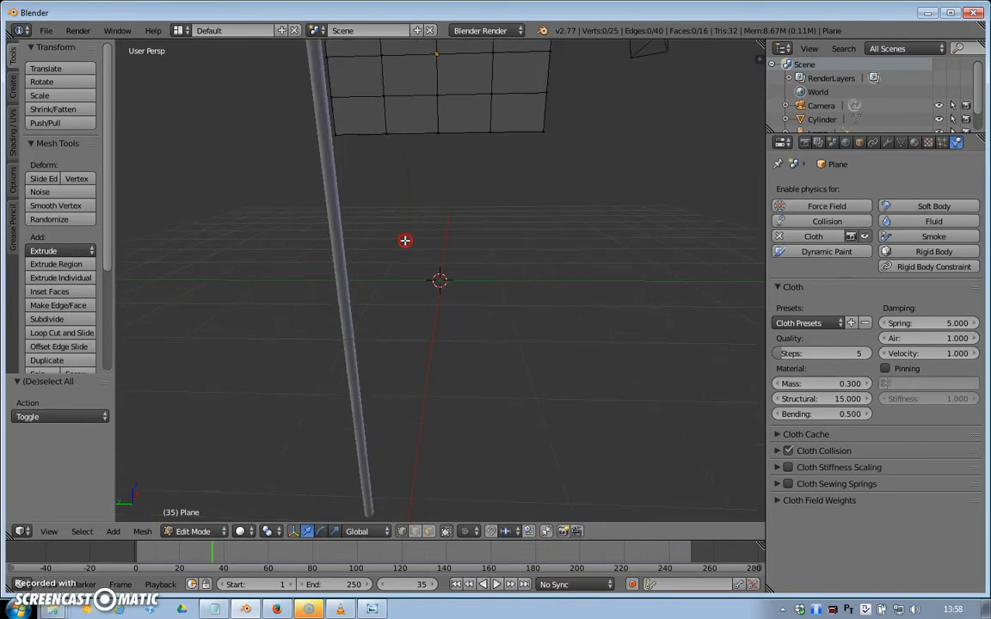
shift+middle_drag(405, 232, 433, 410)
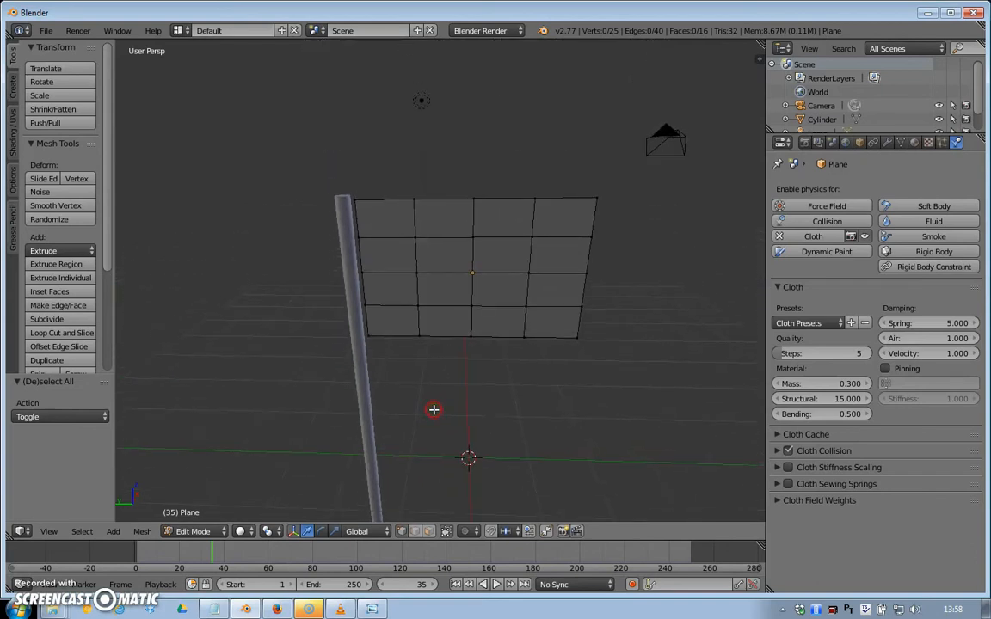
scroll(429, 356, up, 3)
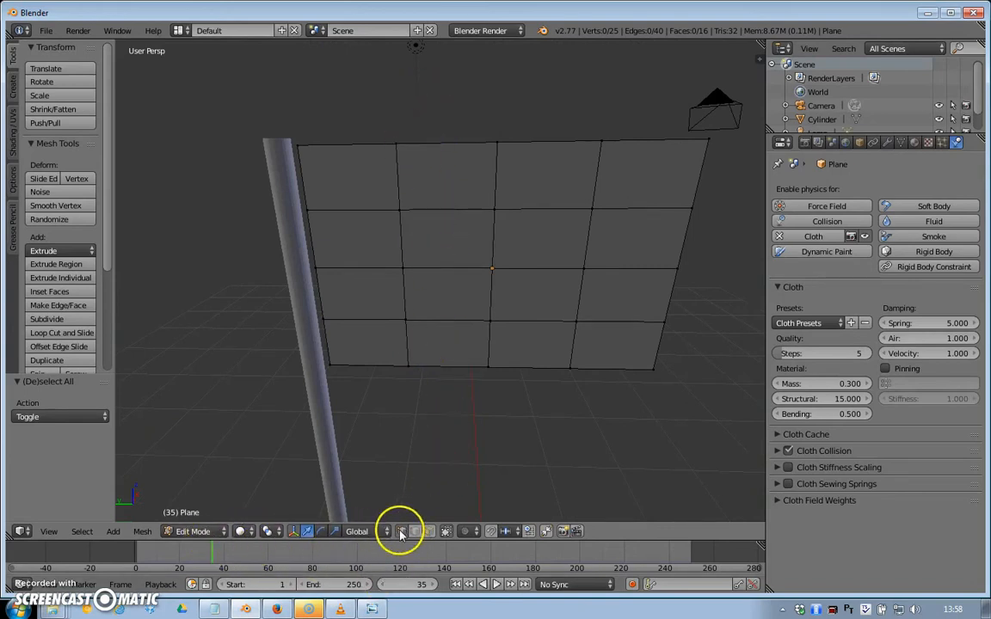
right_click(297, 144)
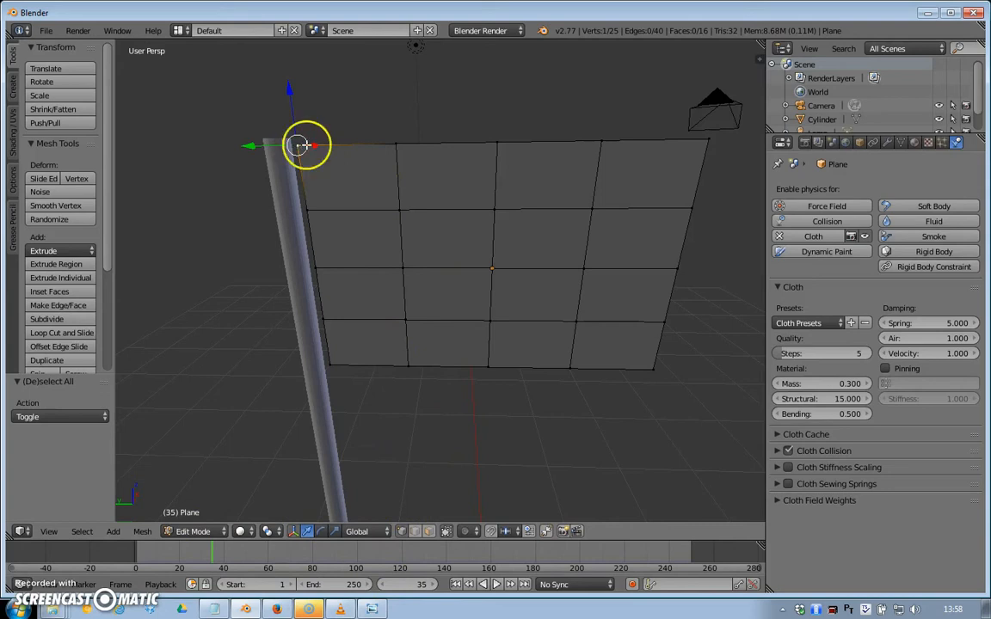
shift+right_click(396, 144)
shift+right_click(400, 209)
shift+right_click(309, 210)
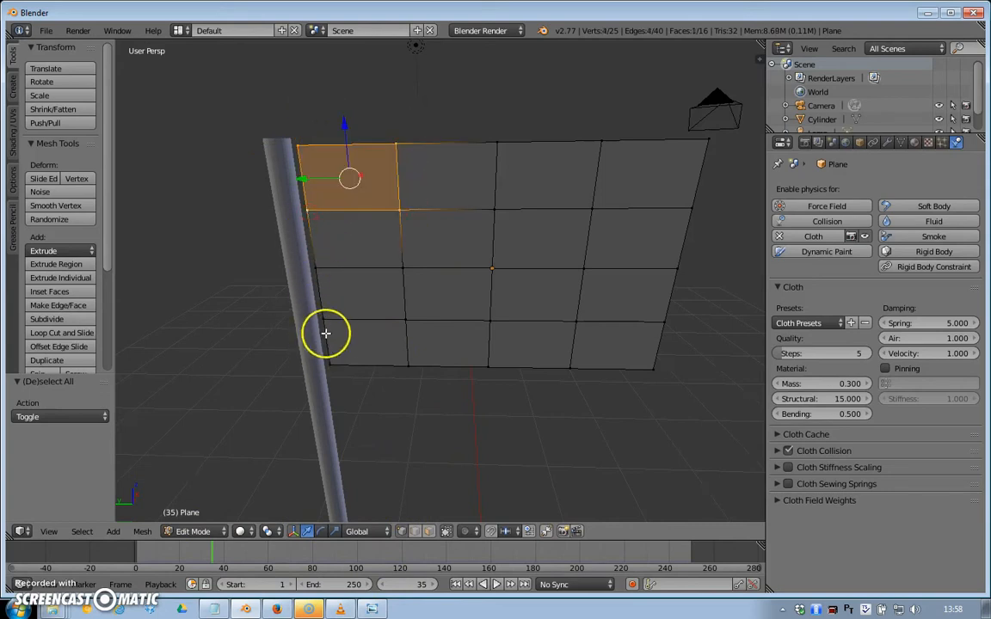
- Add the four vertices of the flag's lower corner face next to the pole to the selection
shift+right_click(322, 320)
shift+right_click(404, 319)
shift+right_click(407, 365)
shift+right_click(330, 364)
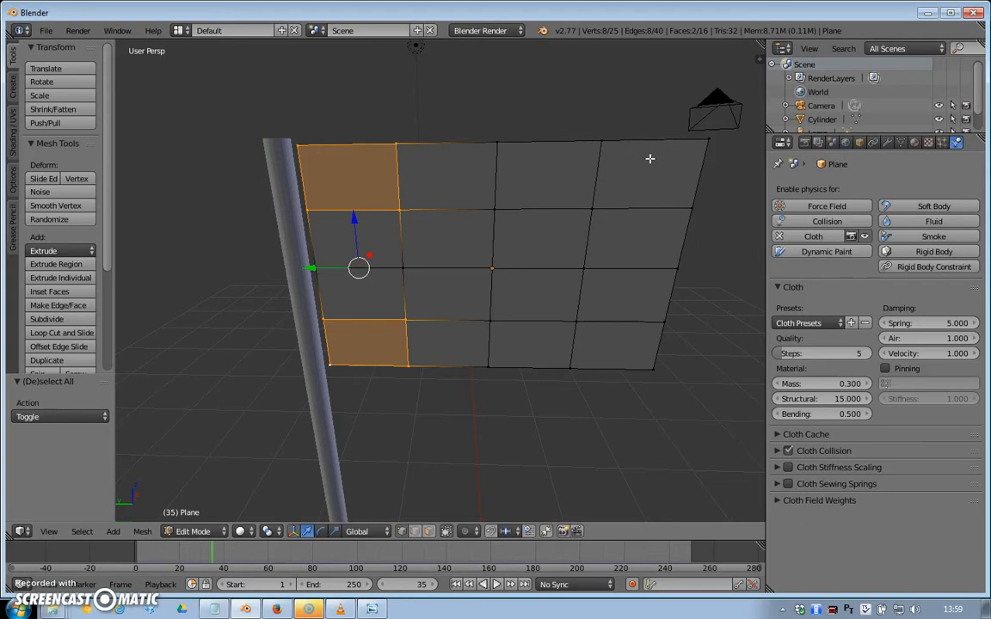
- Create a vertex group on the flag mesh and assign the selected corner vertices to it
click(901, 143)
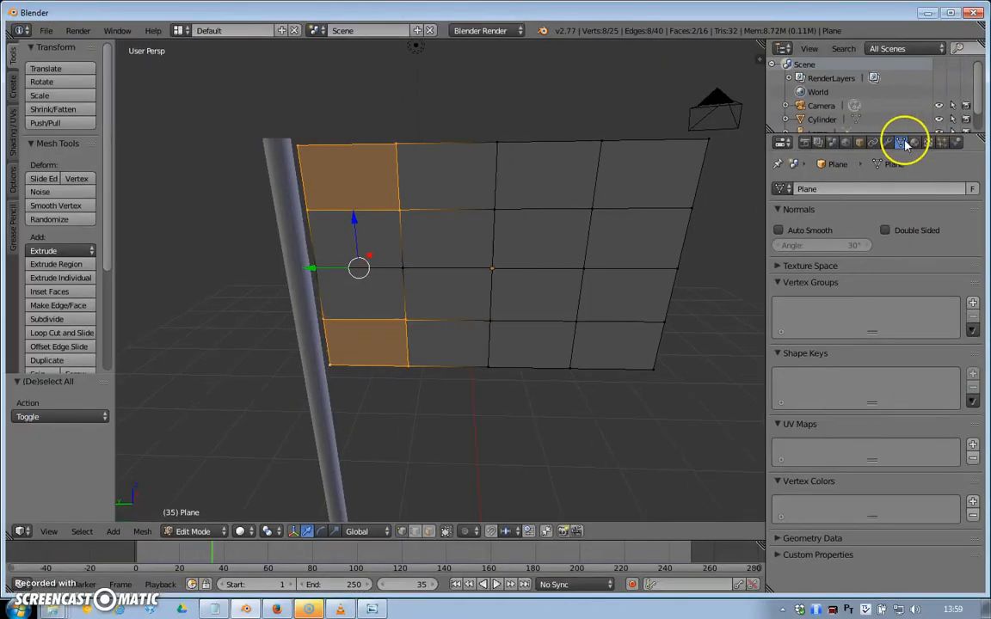
click(914, 143)
click(901, 143)
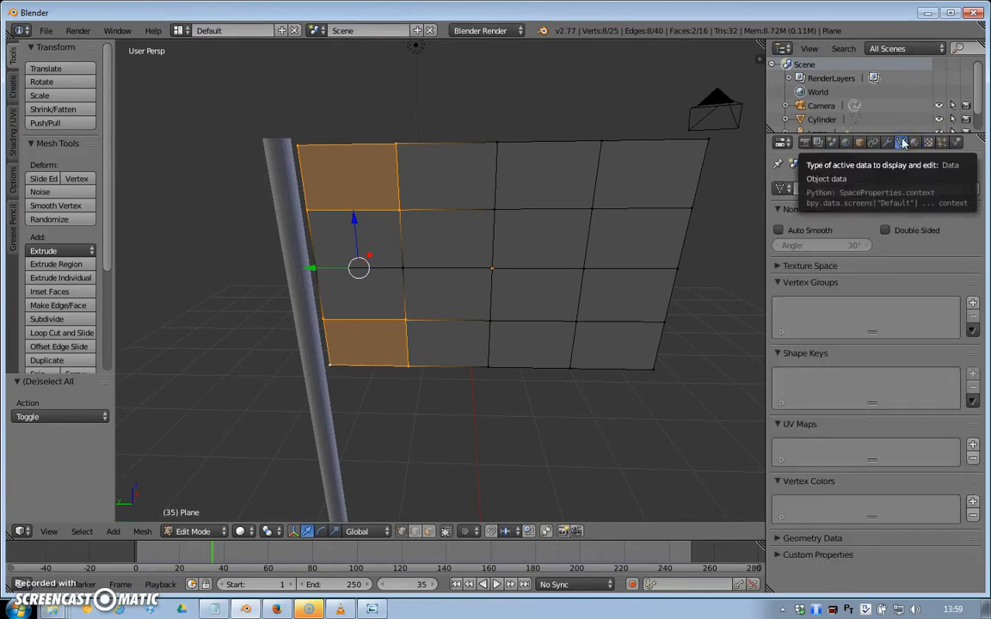
click(902, 144)
click(971, 303)
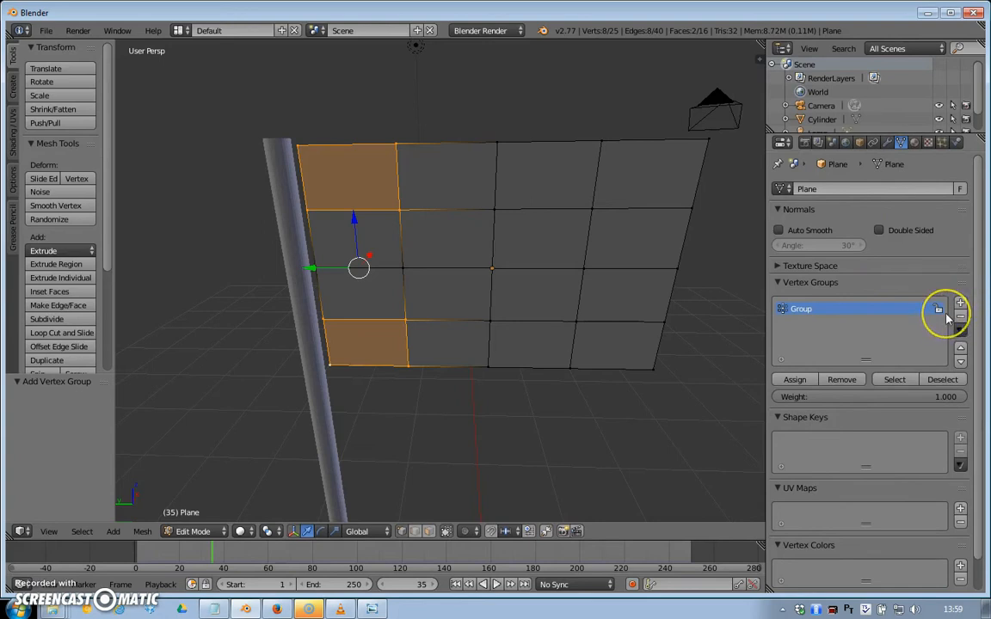
click(802, 380)
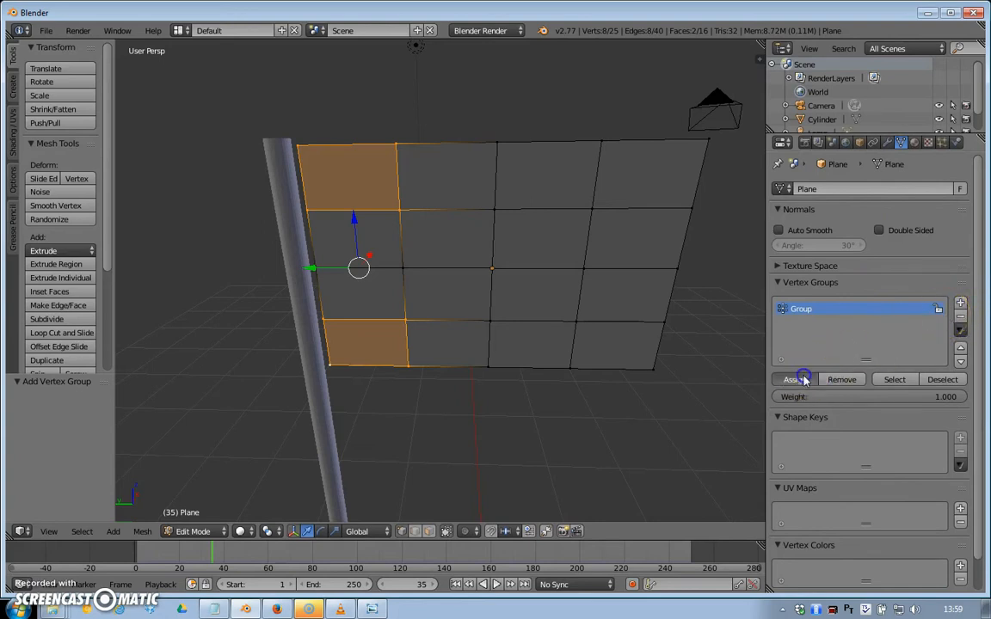
- Rename the vertex group to "Pin to Pole" and assign the selected vertices to it again
click(808, 310)
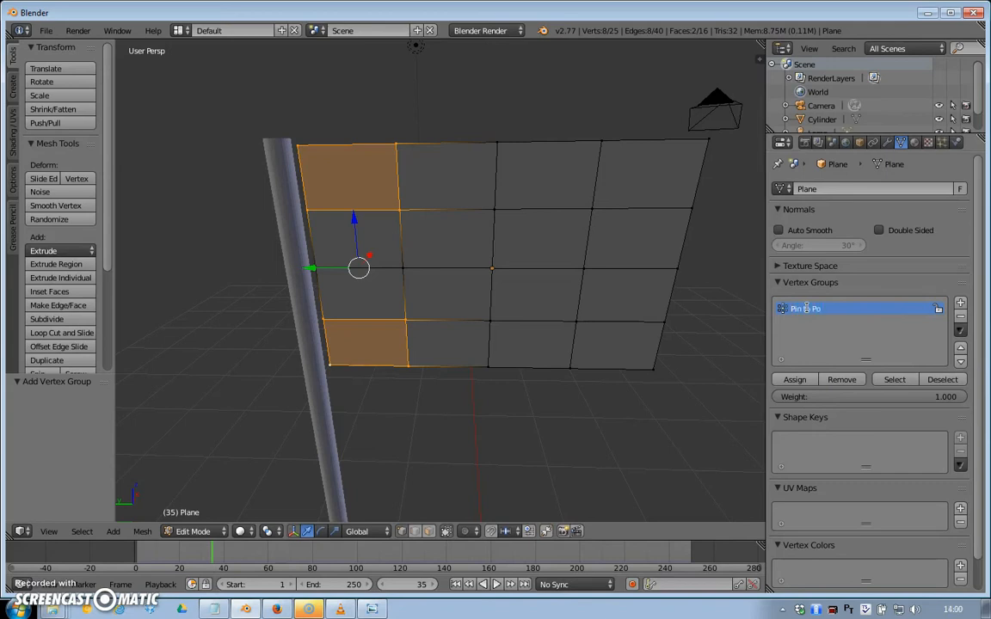
click(801, 331)
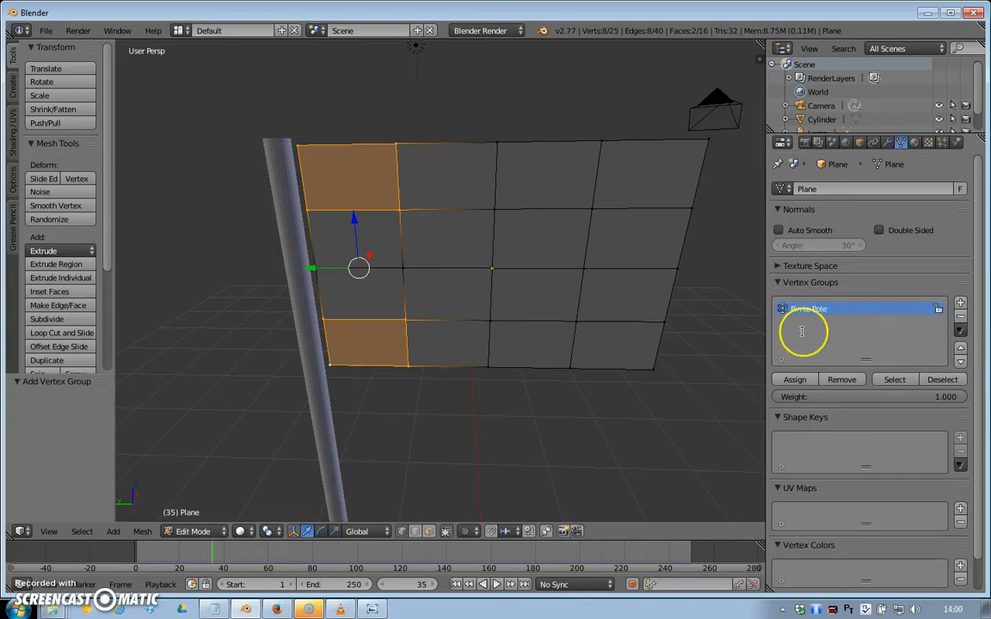
click(806, 382)
click(820, 326)
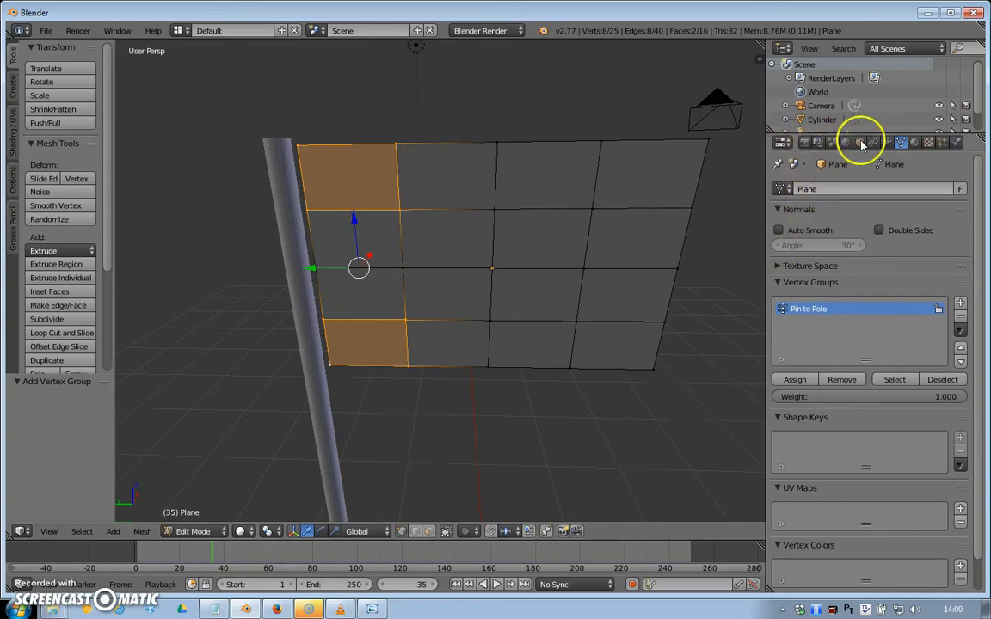
- Enable Pinning in the flag's Cloth physics and use Pin to Pole as the pinning vertex group
click(956, 143)
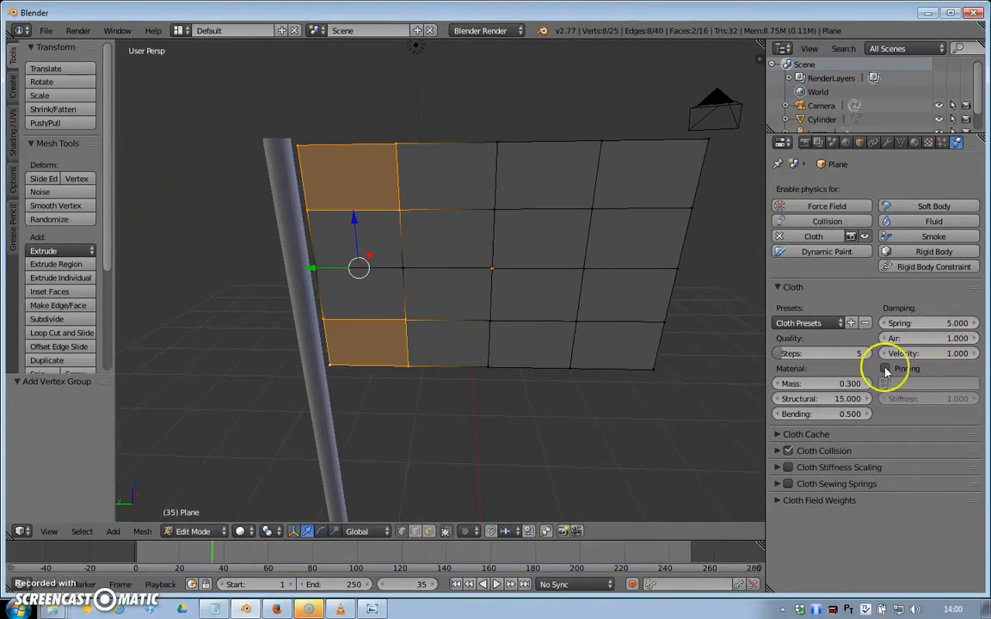
click(778, 386)
click(890, 383)
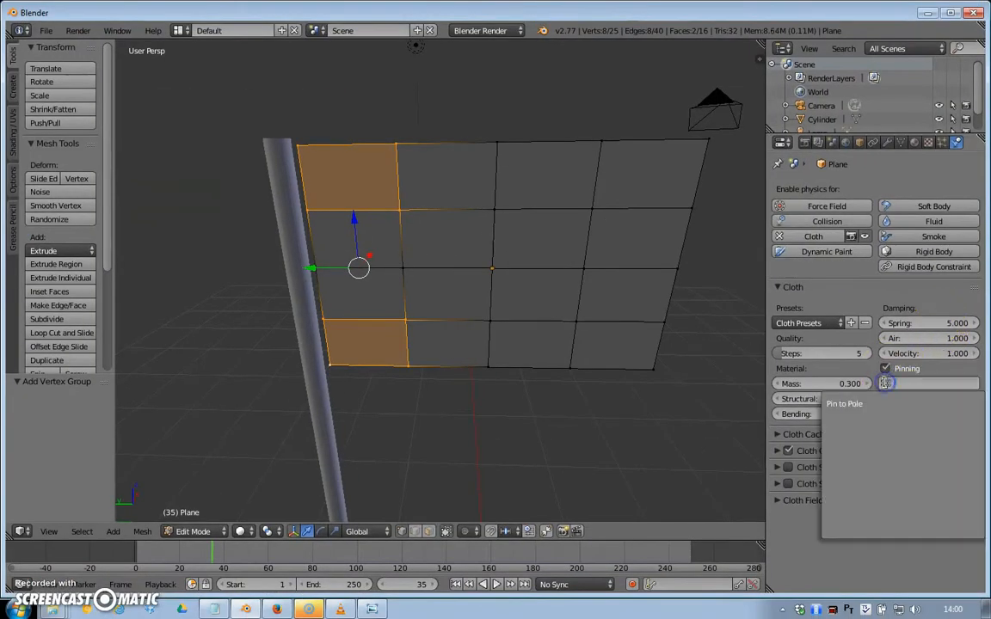
click(844, 404)
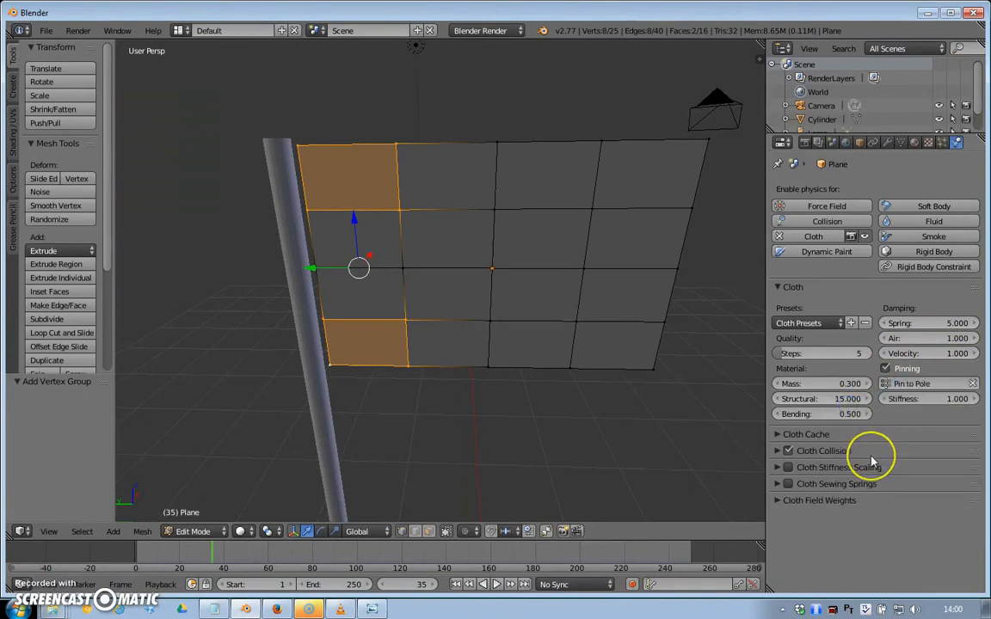
- Switch the flag to Object Mode and preview the pinned cloth simulation from the first frame, rewinding when done
click(886, 369)
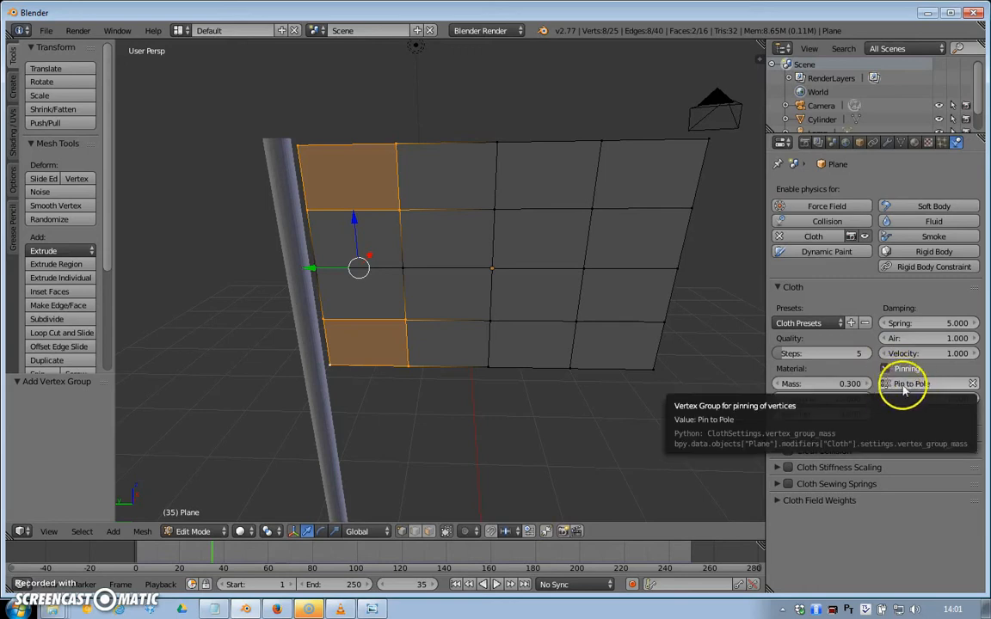
click(220, 531)
click(199, 521)
click(456, 584)
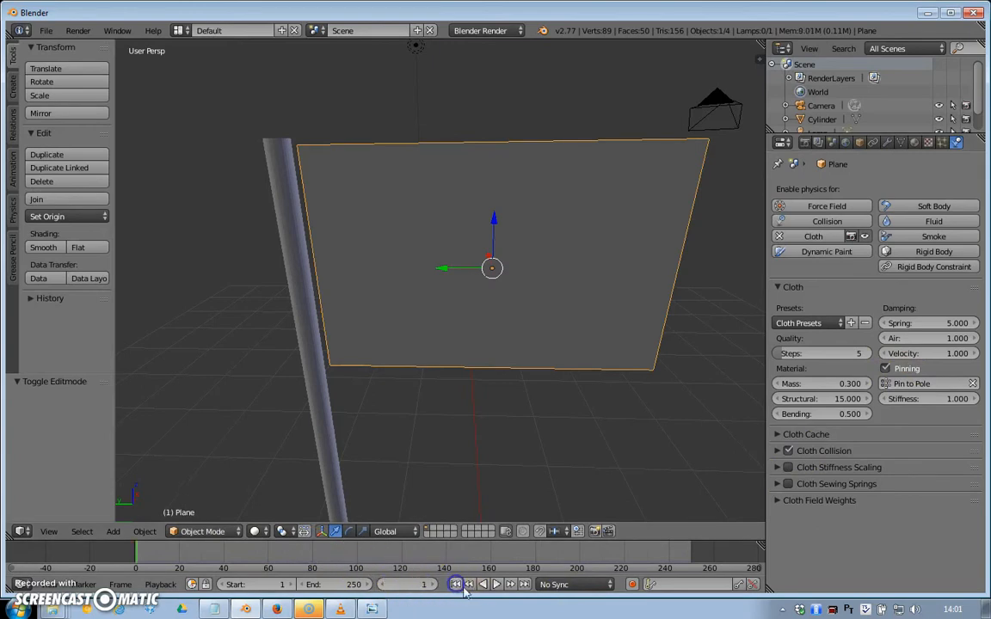
click(496, 584)
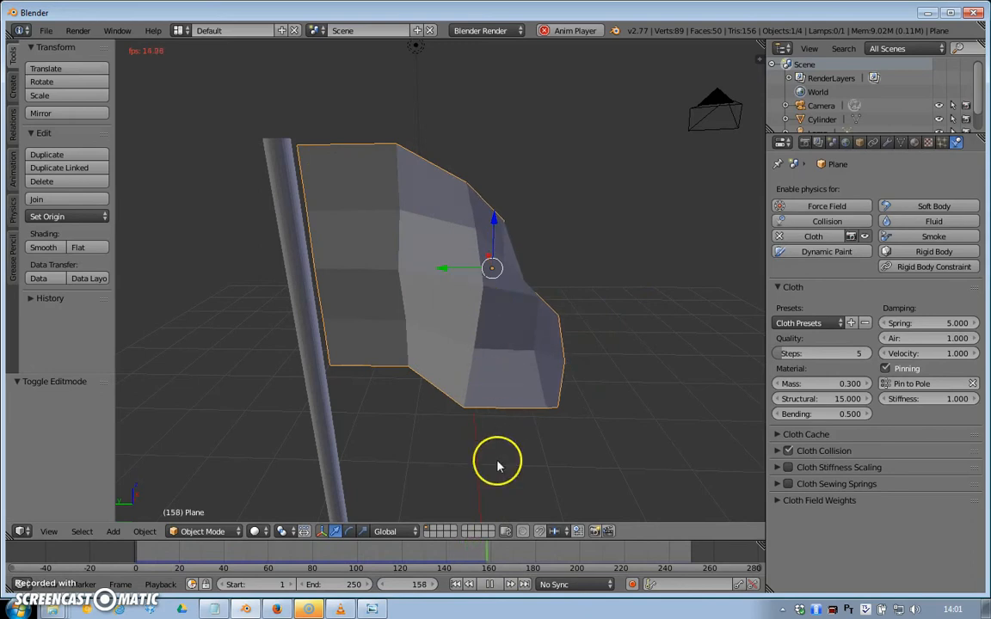
click(490, 584)
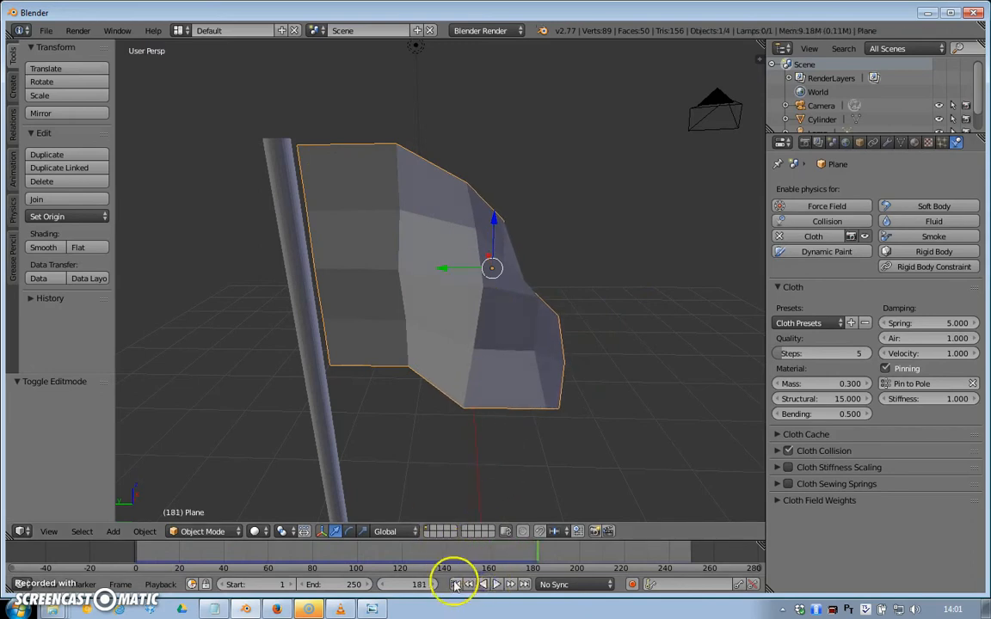
click(456, 584)
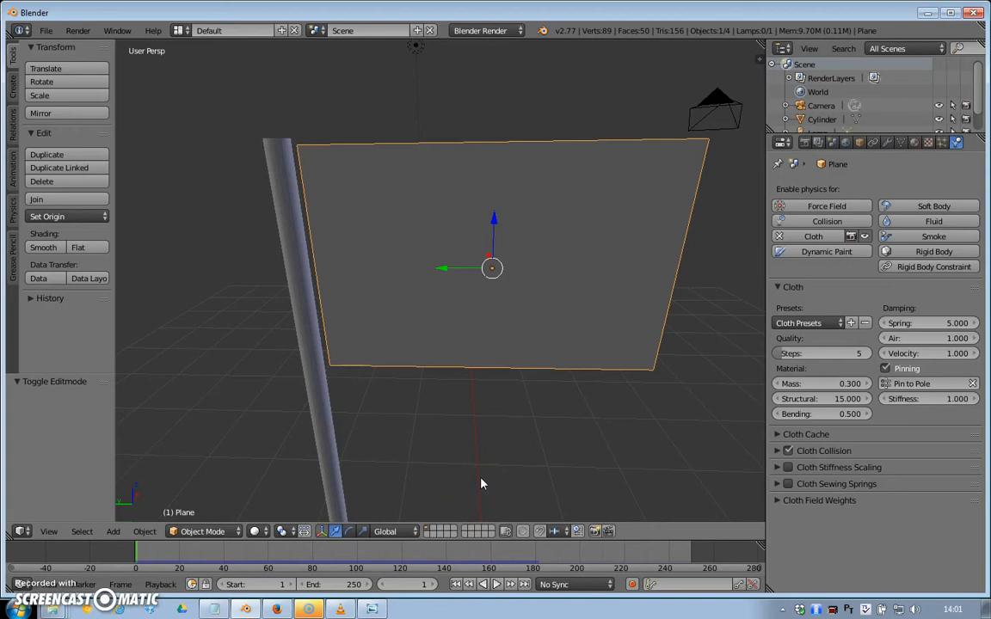
- Enable Self Collision in the flag's Cloth Collision settings and replay the simulation from frame 1, rewinding when done
right_click(580, 499)
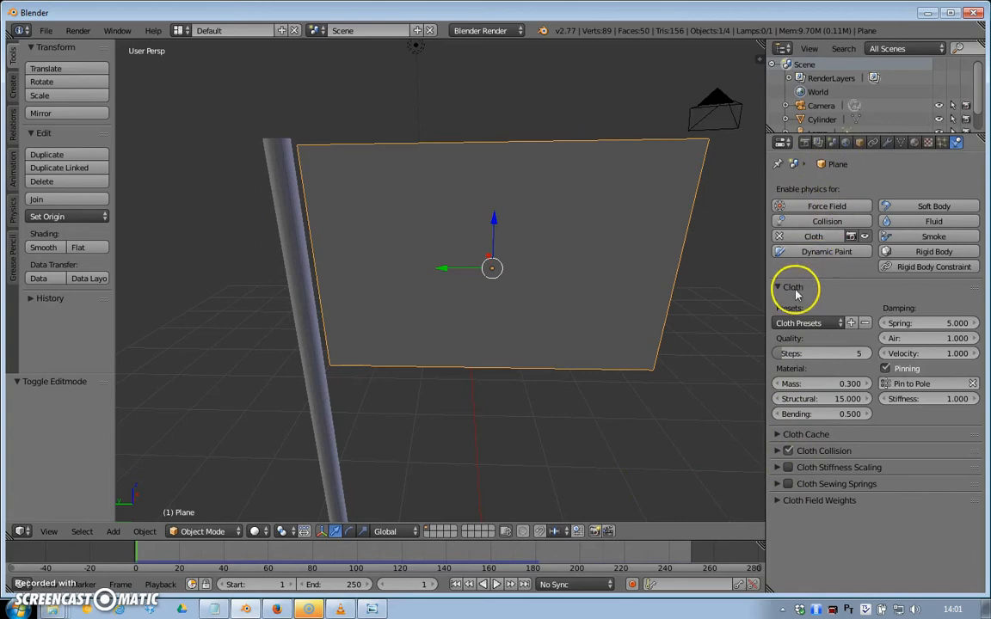
click(777, 452)
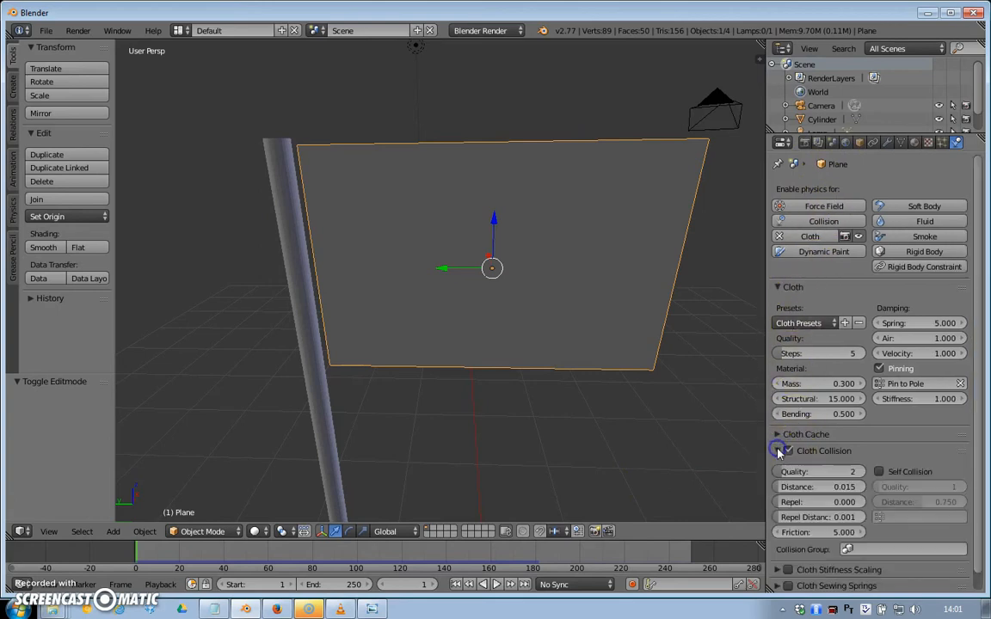
click(879, 473)
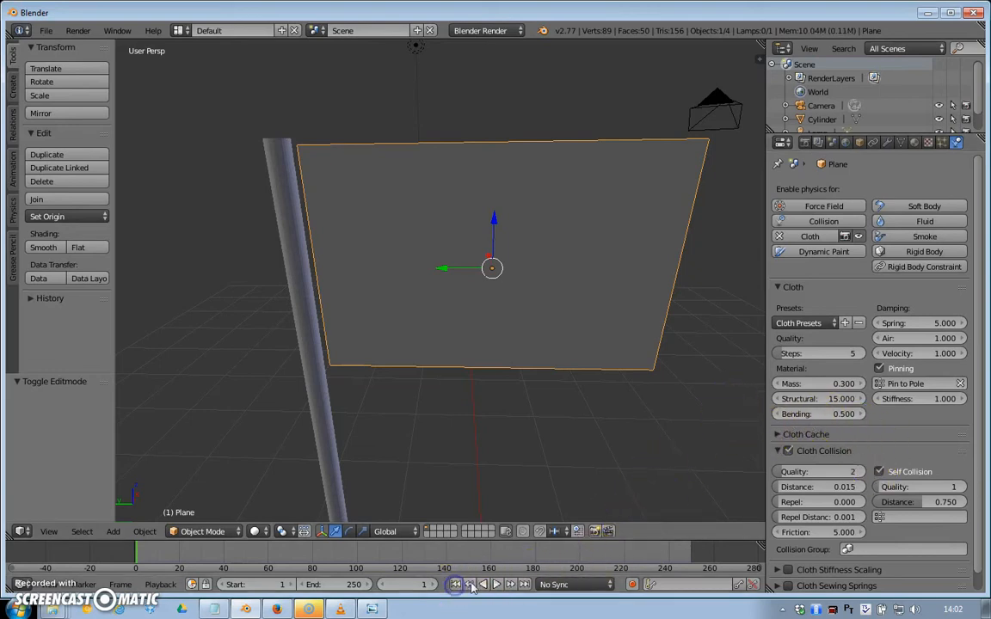
click(497, 584)
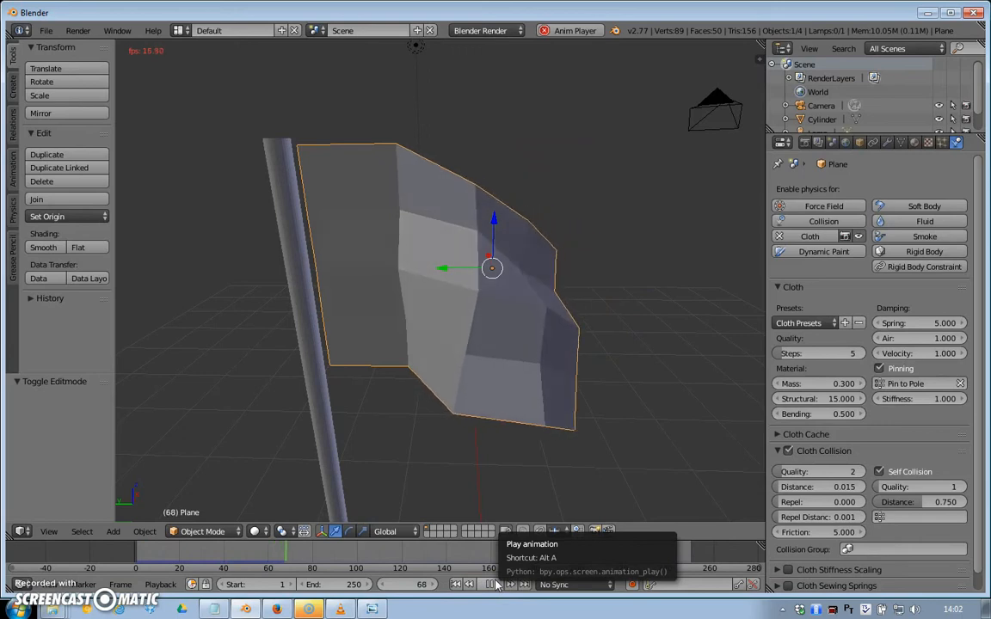
click(497, 584)
click(455, 585)
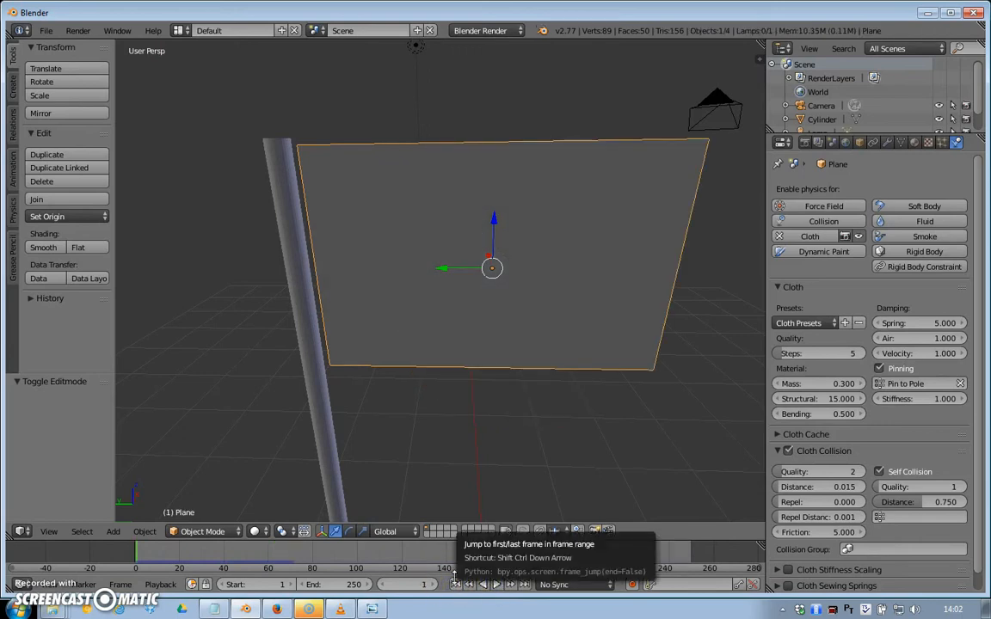
- Add a Wind force field to the scene
click(215, 533)
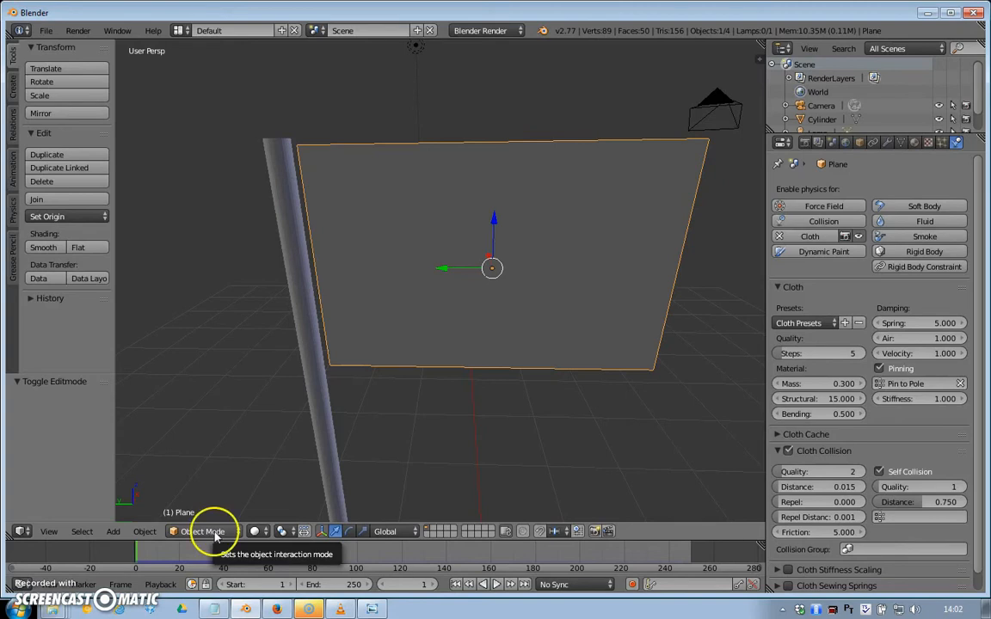
click(113, 531)
mouse_move(156, 344)
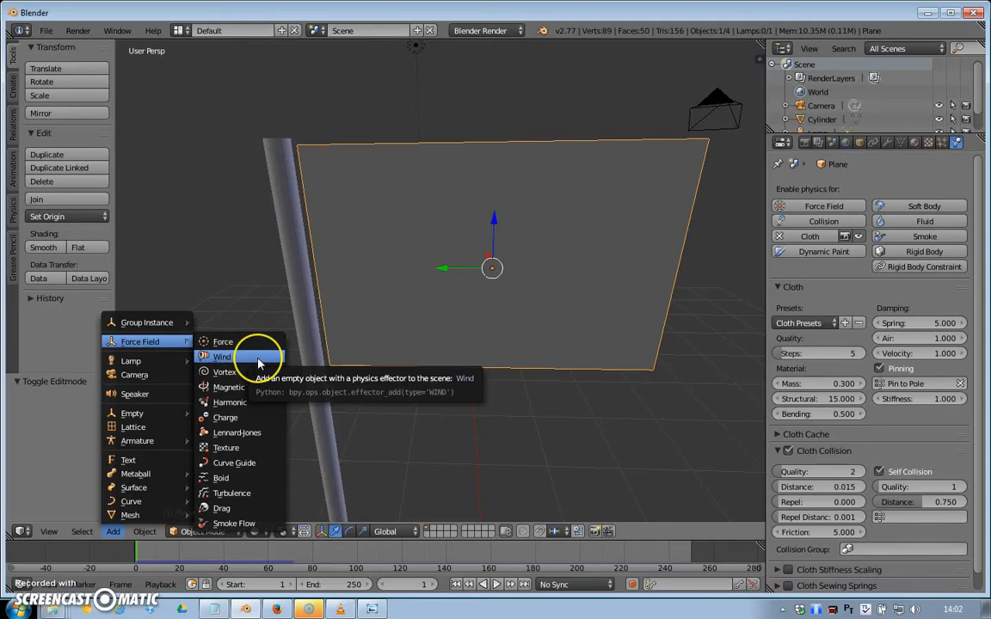
click(116, 533)
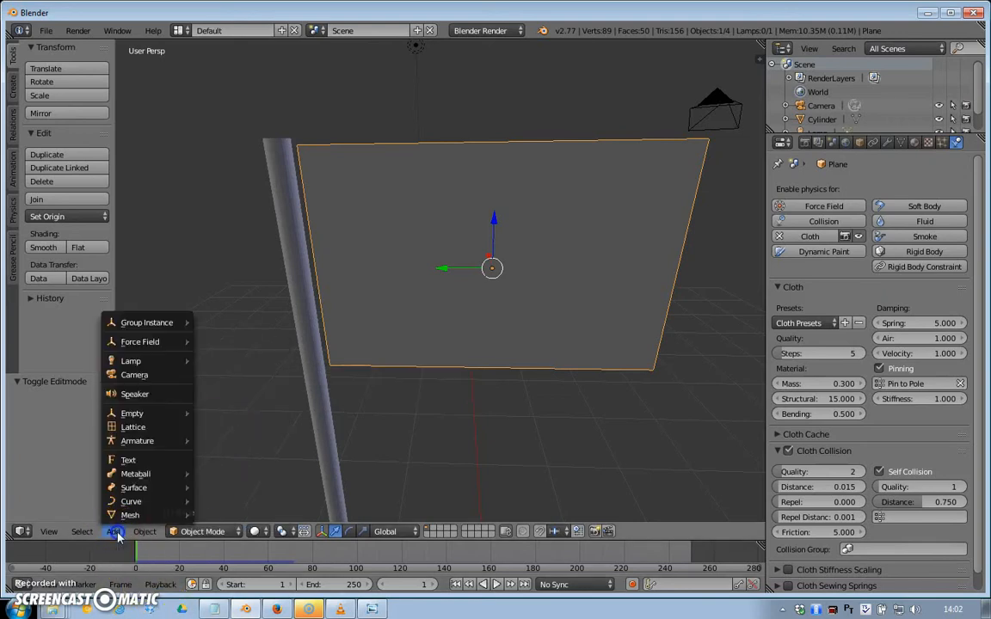
click(218, 357)
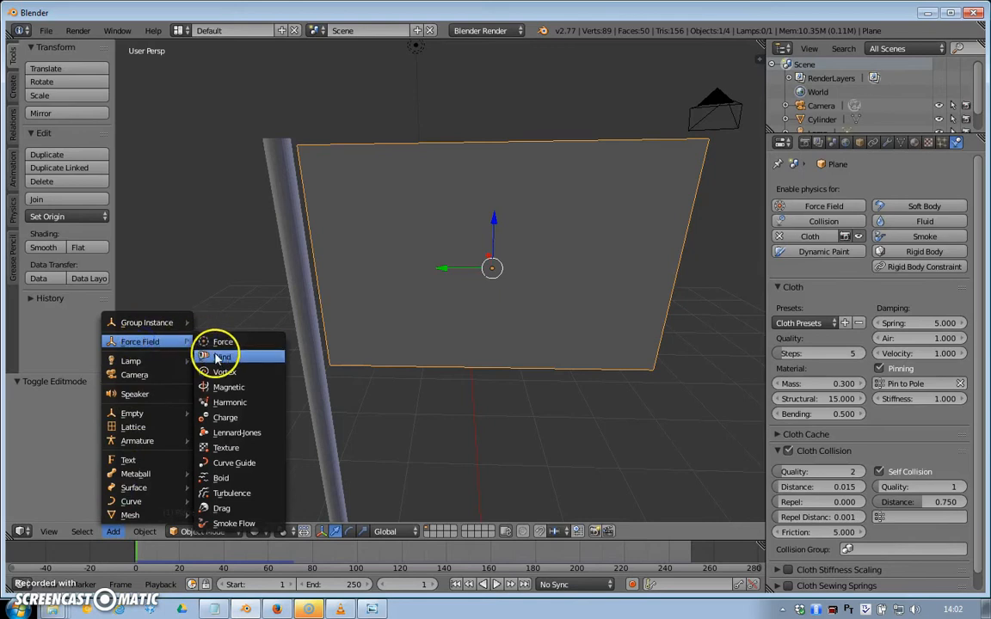
click(217, 358)
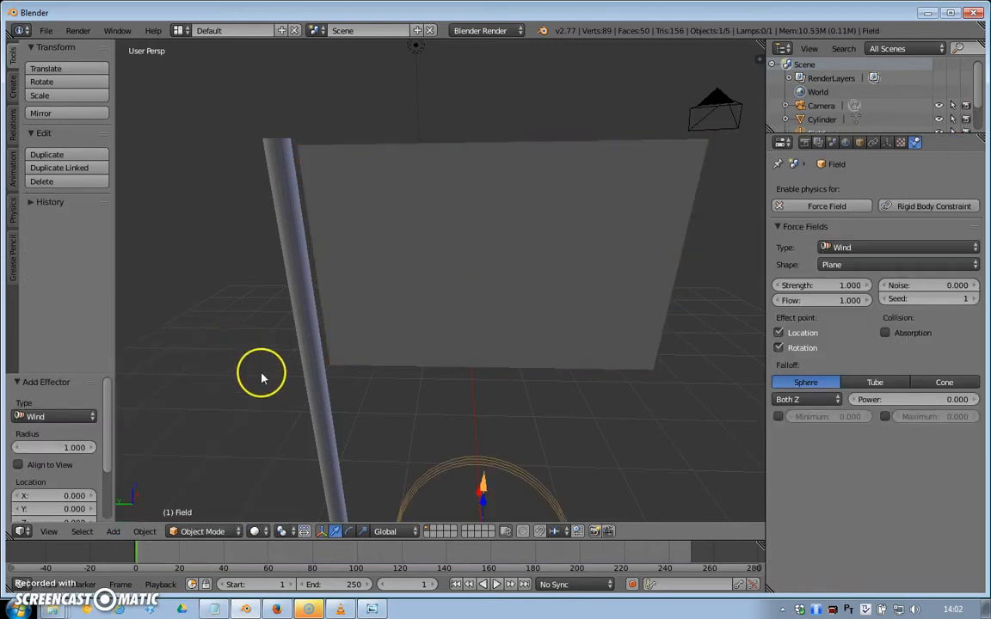
- Set the wind field's X rotation to 90° so that it blows horizontally along the flag
scroll(263, 377, down, 2)
scroll(262, 379, down, 1)
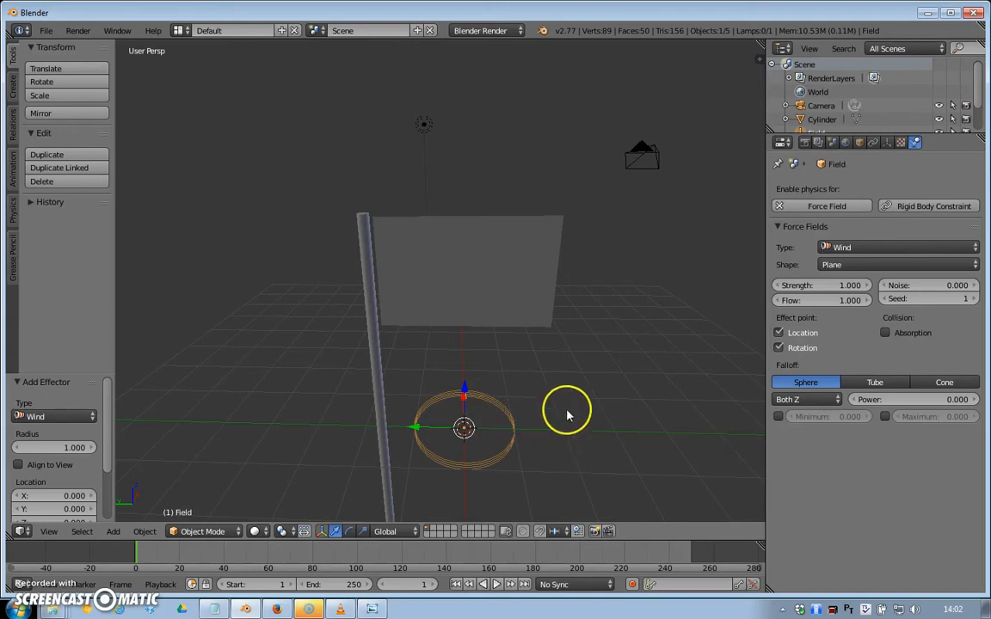
middle_drag(571, 400, 494, 367)
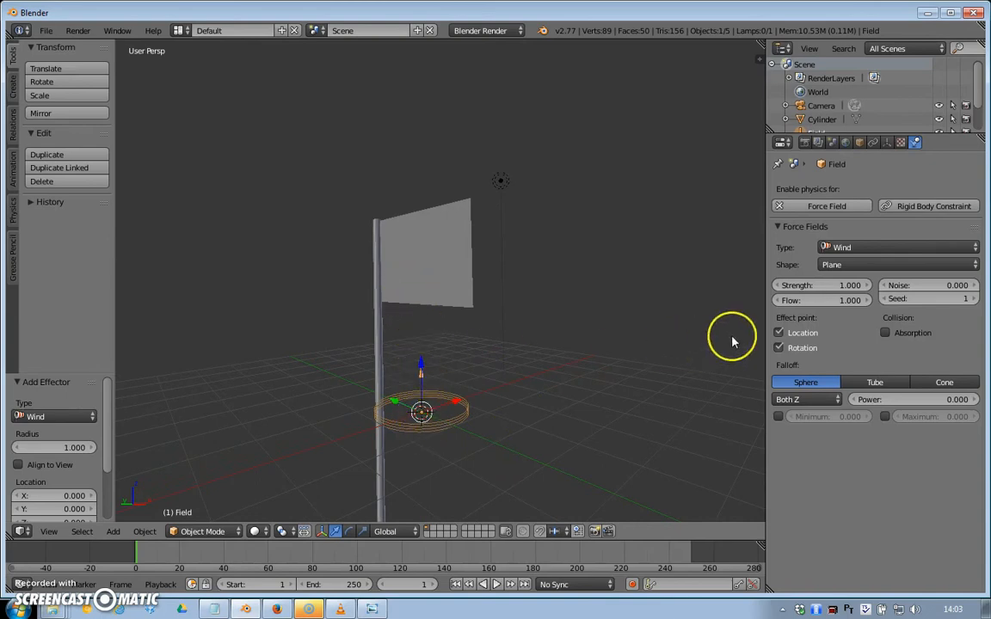
click(859, 142)
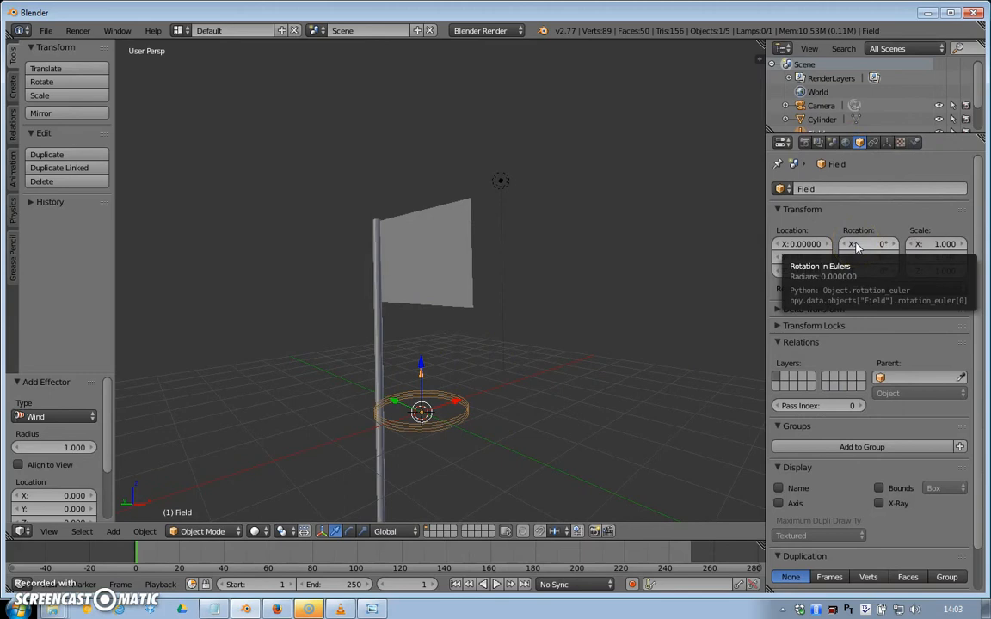
drag(857, 246, 178, 292)
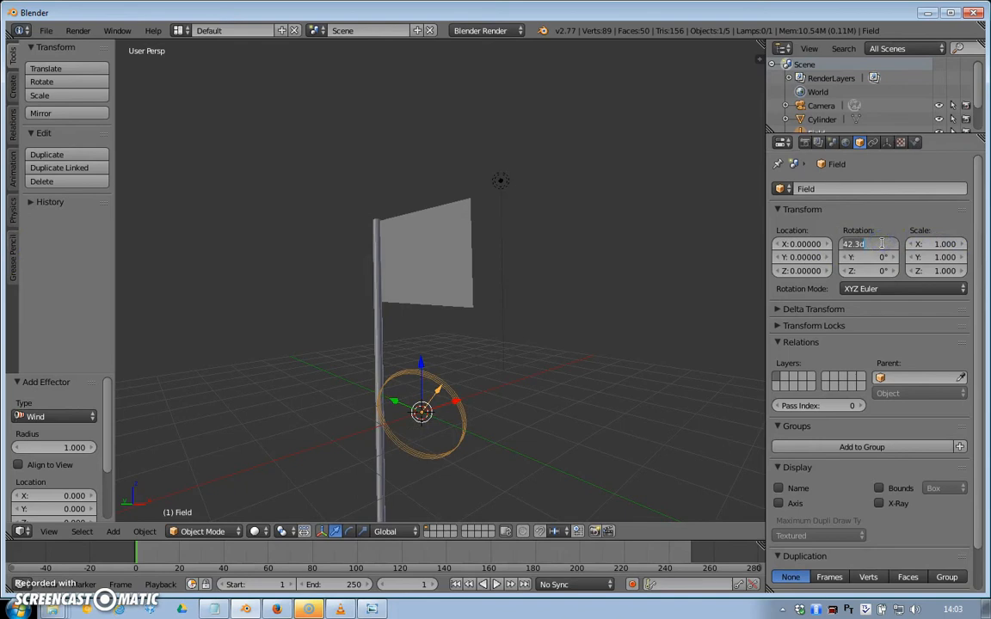
key(Return)
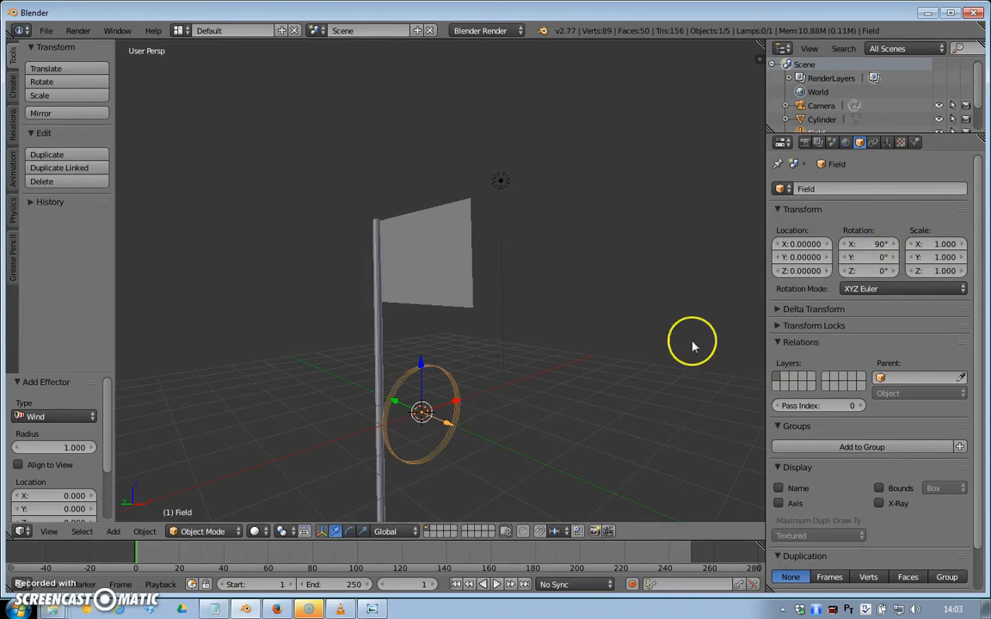
- Move the wind field to X -0.5, Y 2.94, Z 3.25, on the opposite side of the pole from the flag
drag(806, 244, 776, 262)
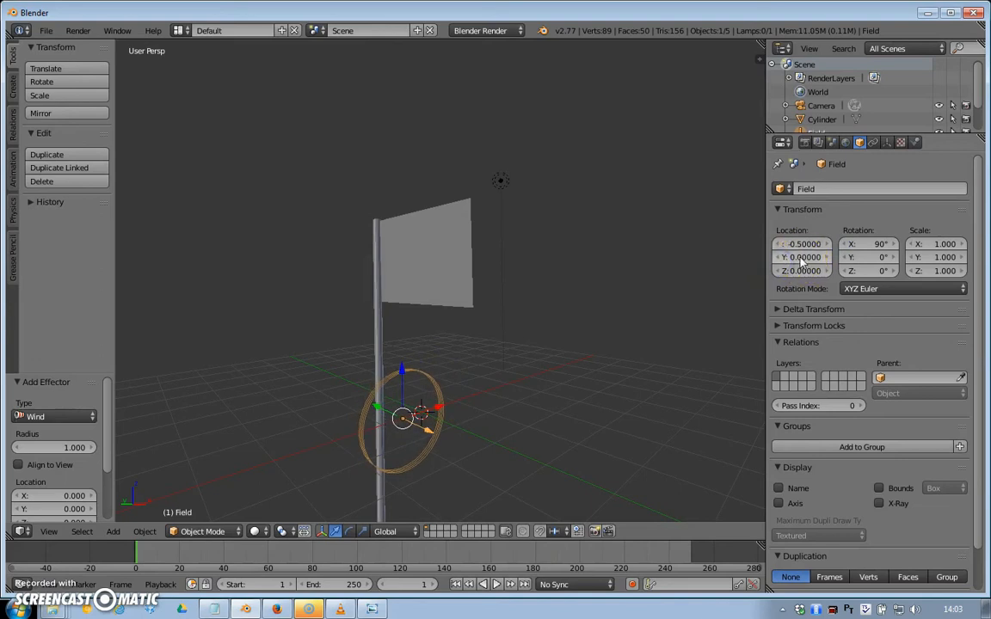
click(809, 271)
drag(806, 271, 930, 261)
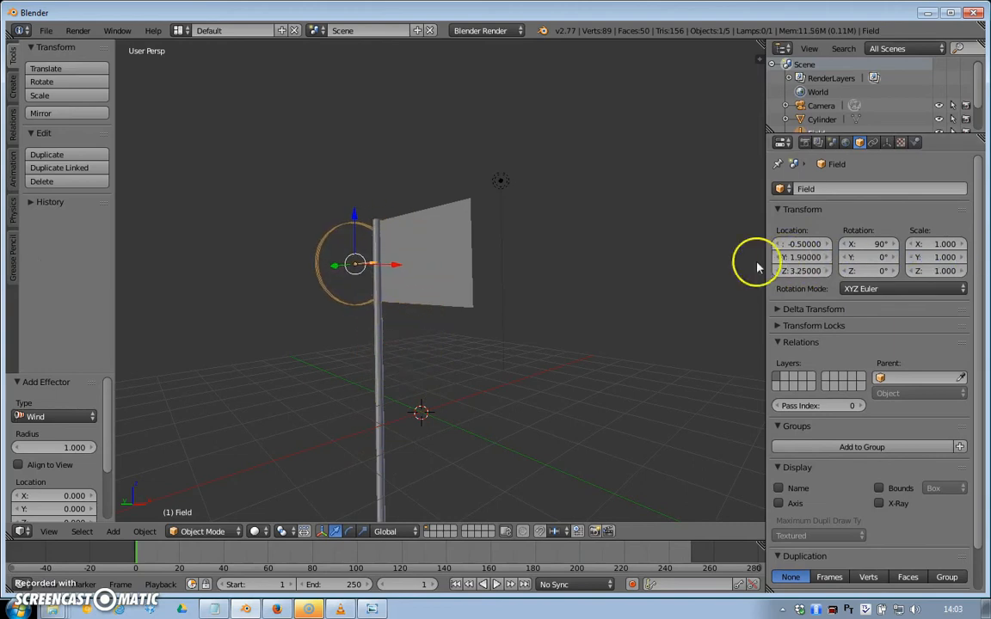
middle_drag(266, 355, 373, 348)
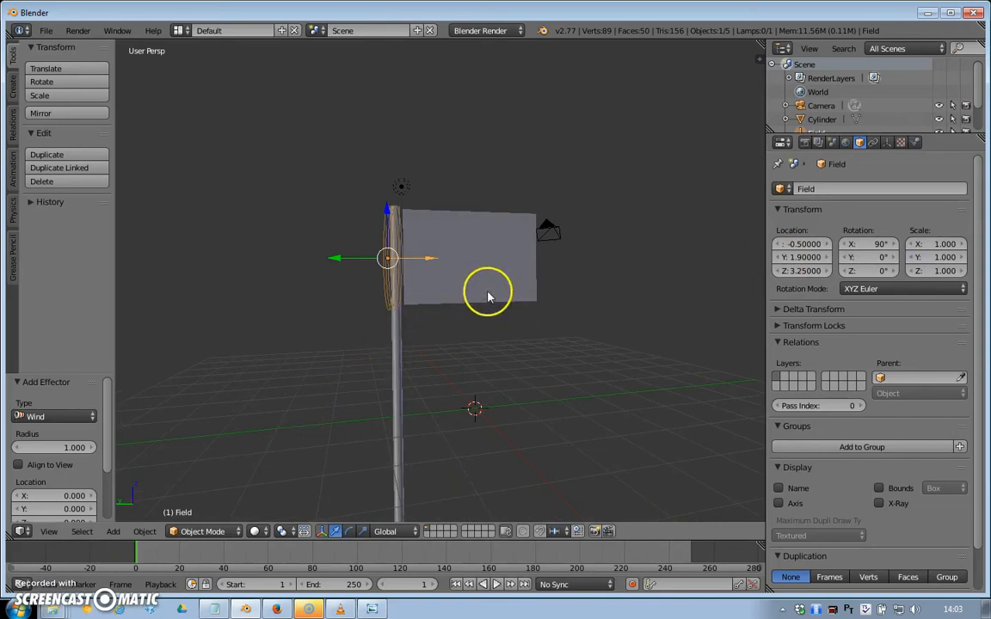
drag(794, 257, 871, 270)
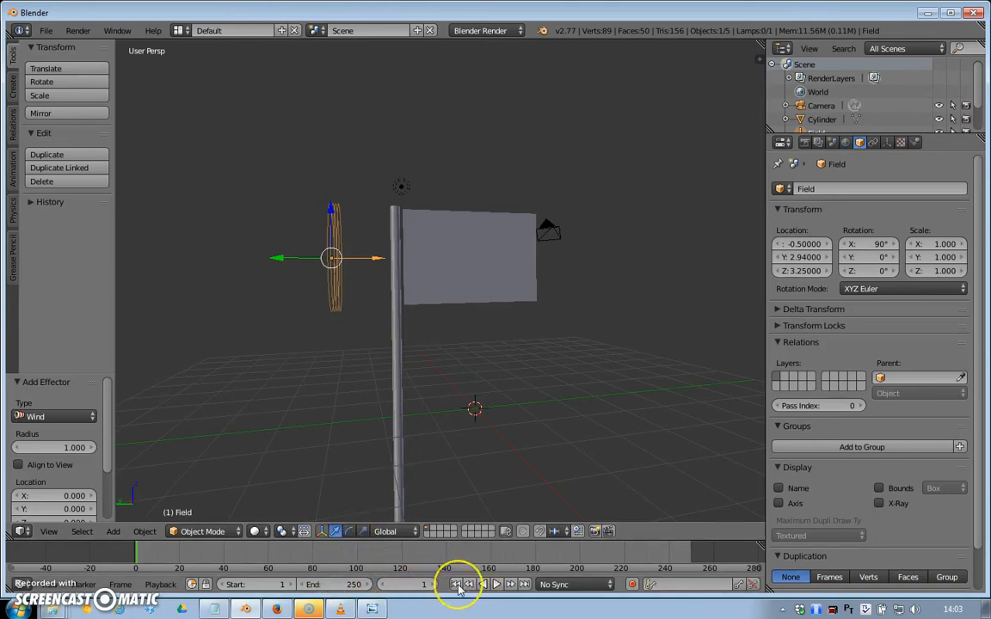
- Play the cloth animation to check how the wind moves the flag and return to the first frame
click(495, 585)
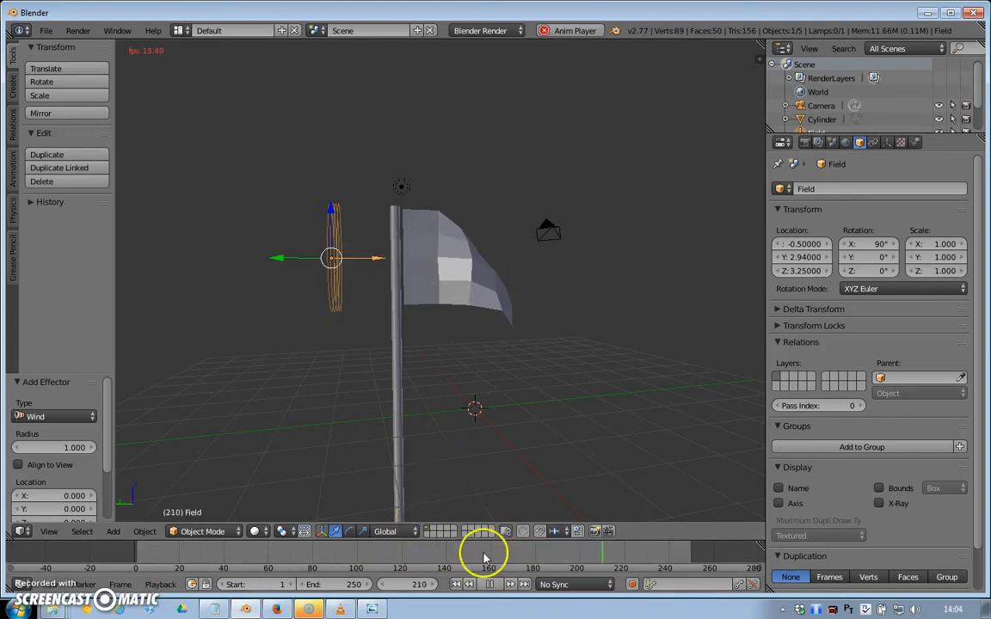
click(489, 584)
click(455, 584)
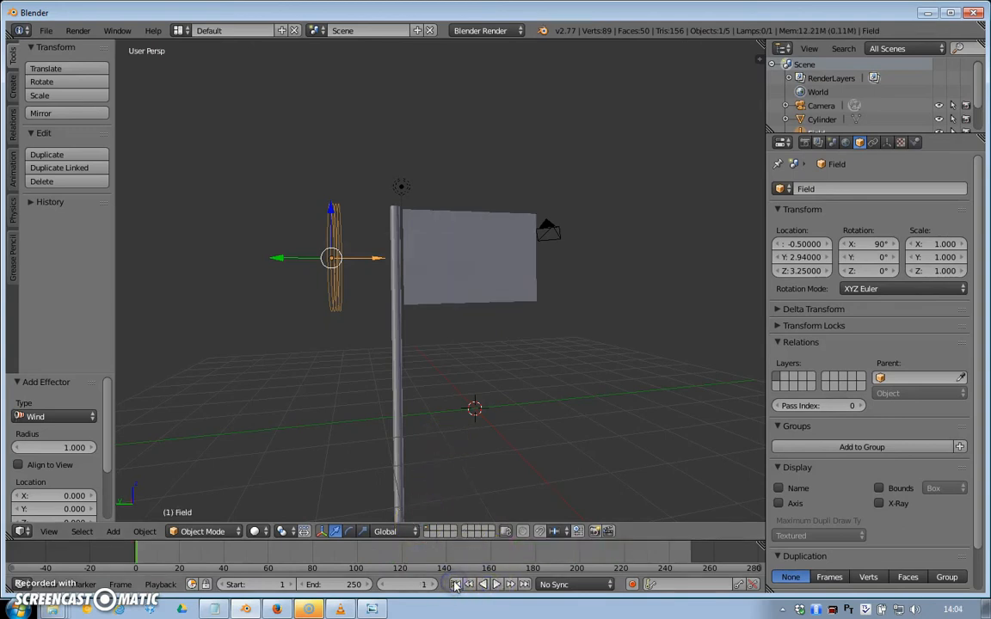
- Set the wind field's strength to 1000 and play the animation to test it on the flag
click(917, 142)
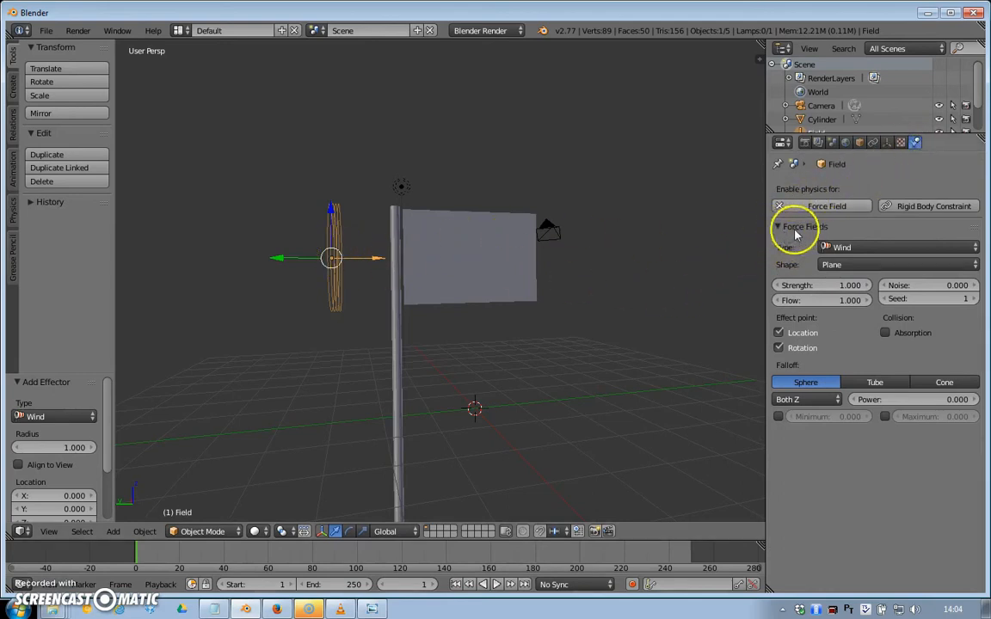
click(854, 285)
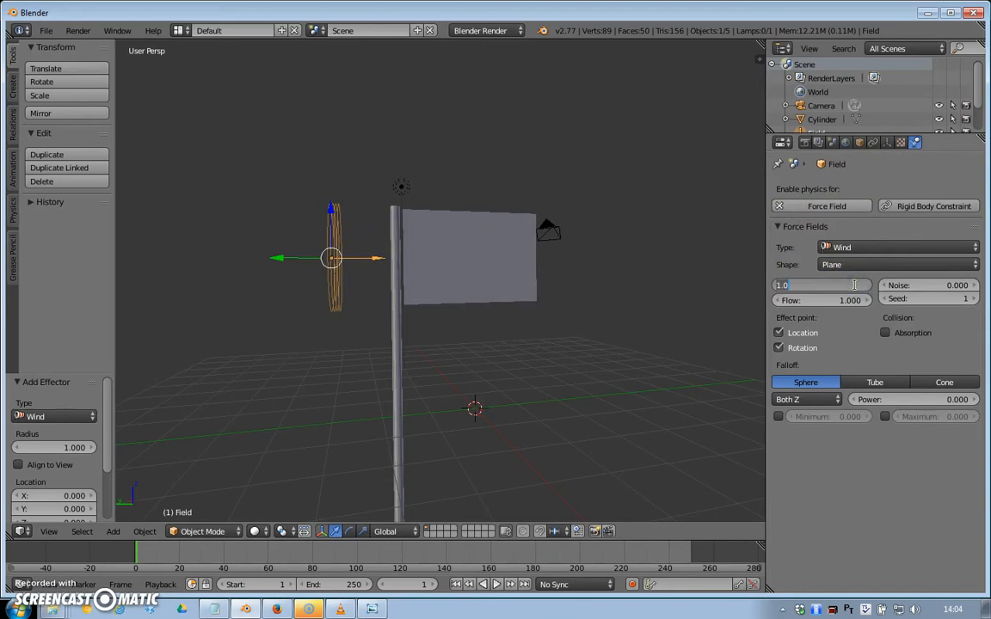
text(1000)
key(Return)
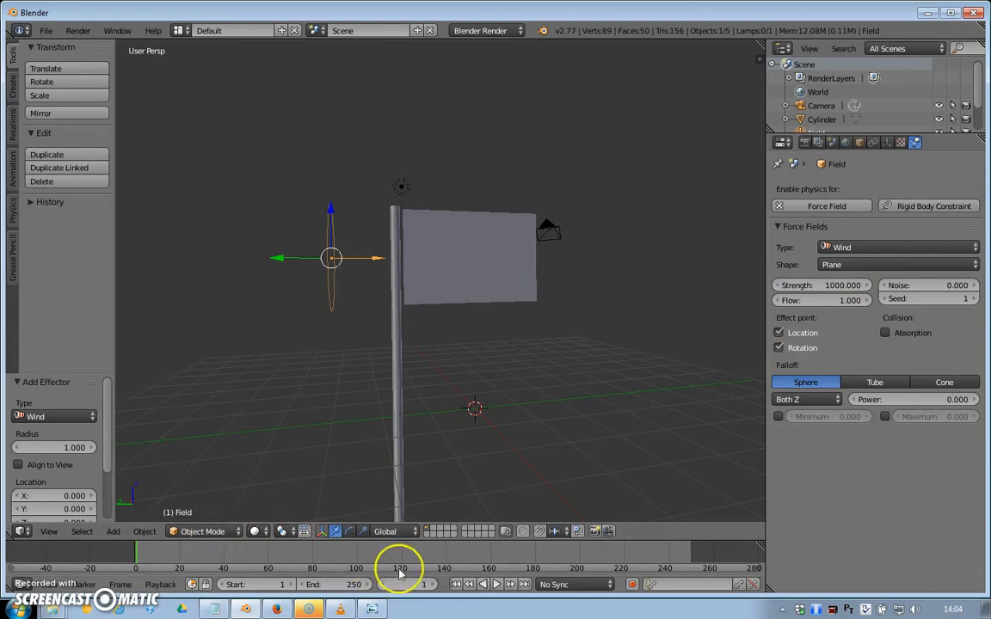
click(496, 584)
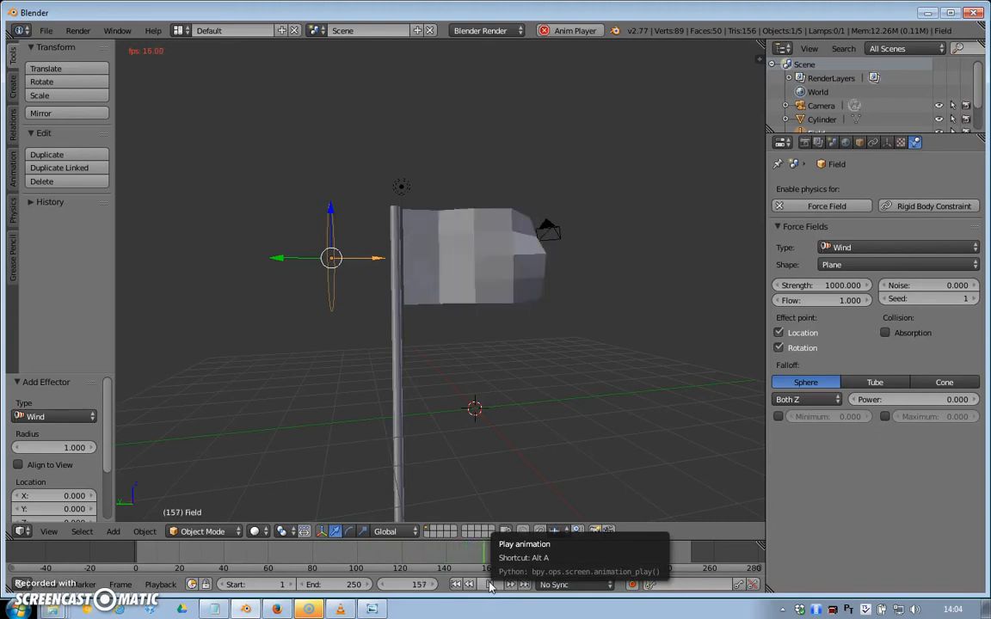
click(489, 585)
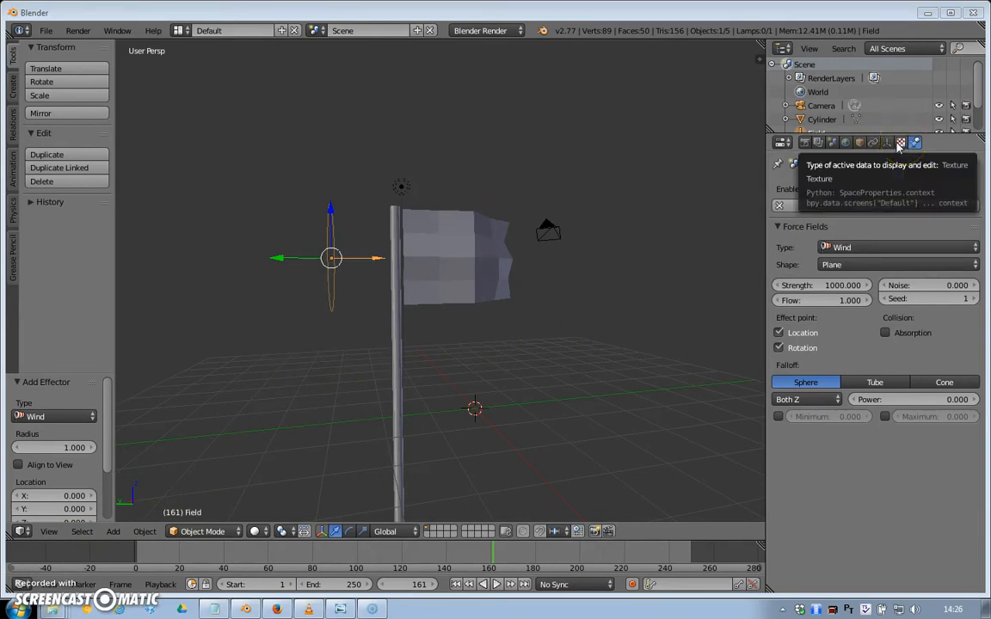
- Select the flag and add a new material to it
click(203, 532)
click(206, 530)
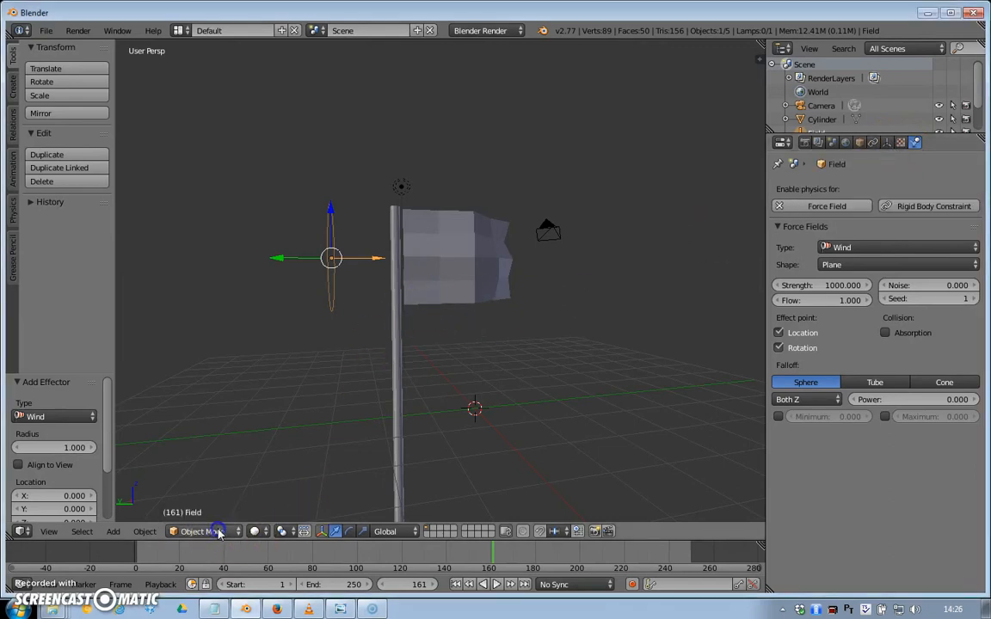
click(460, 253)
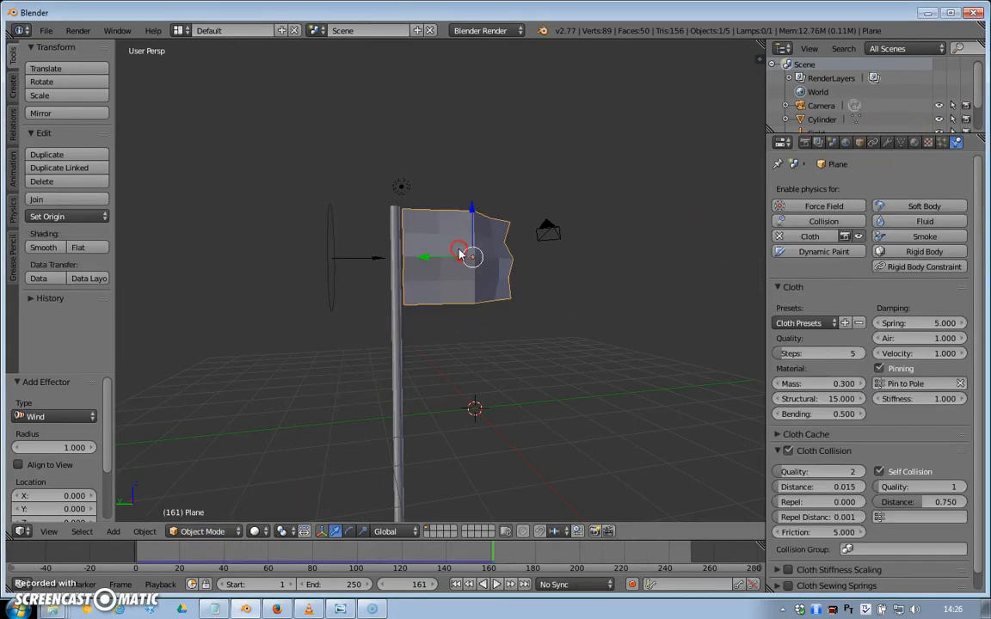
click(914, 145)
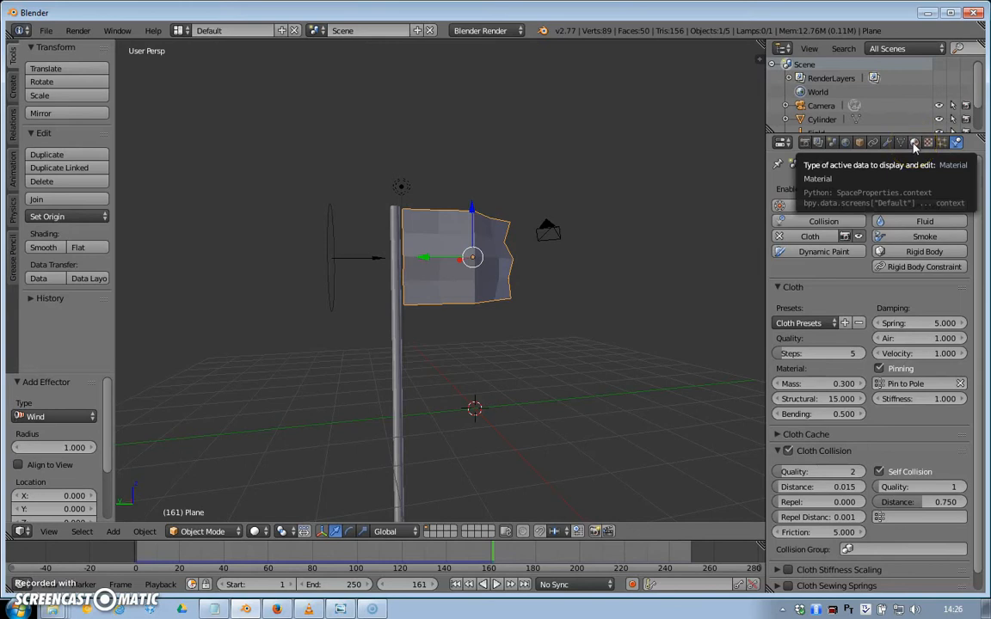
click(914, 143)
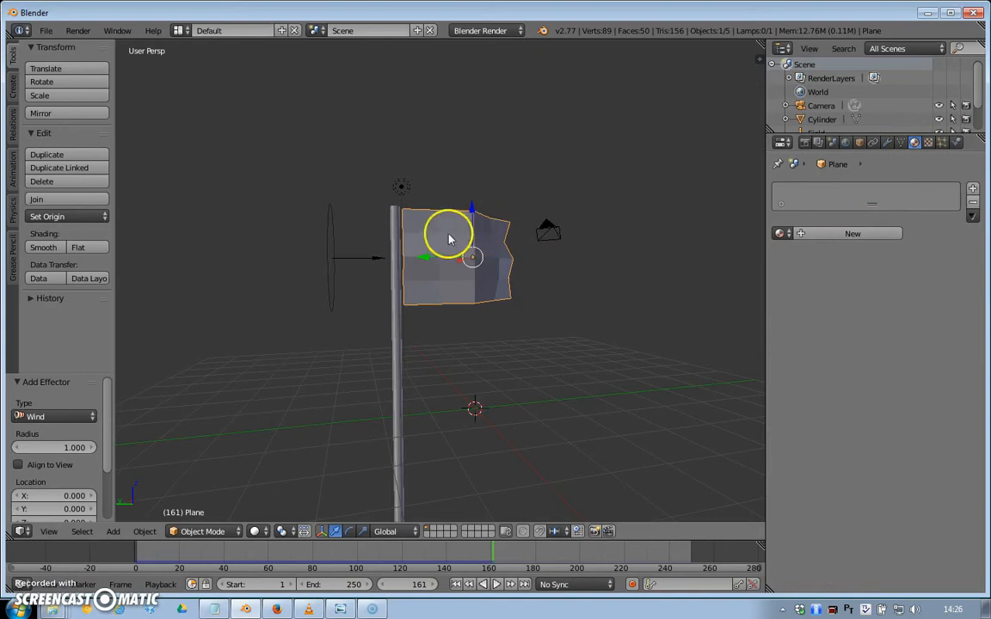
click(846, 235)
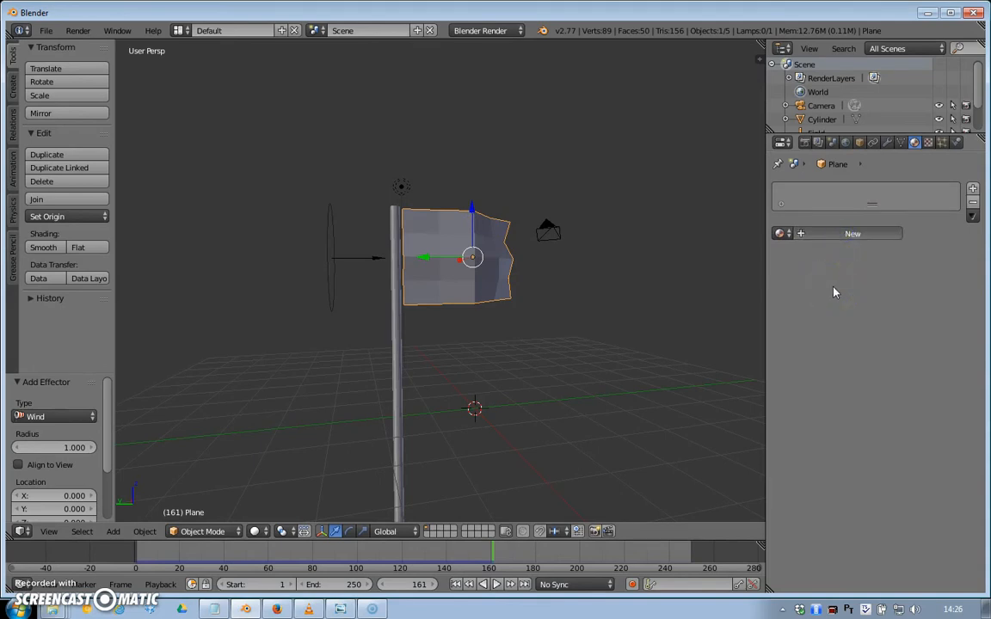
click(853, 298)
click(822, 197)
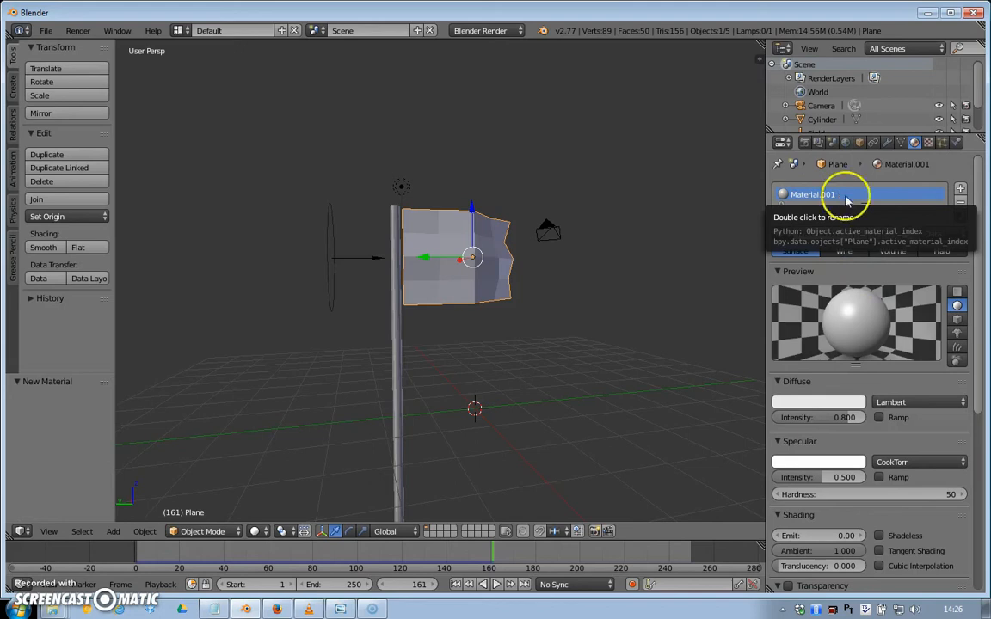
- Add a new texture of type Image or Movie to the flag's material
click(928, 144)
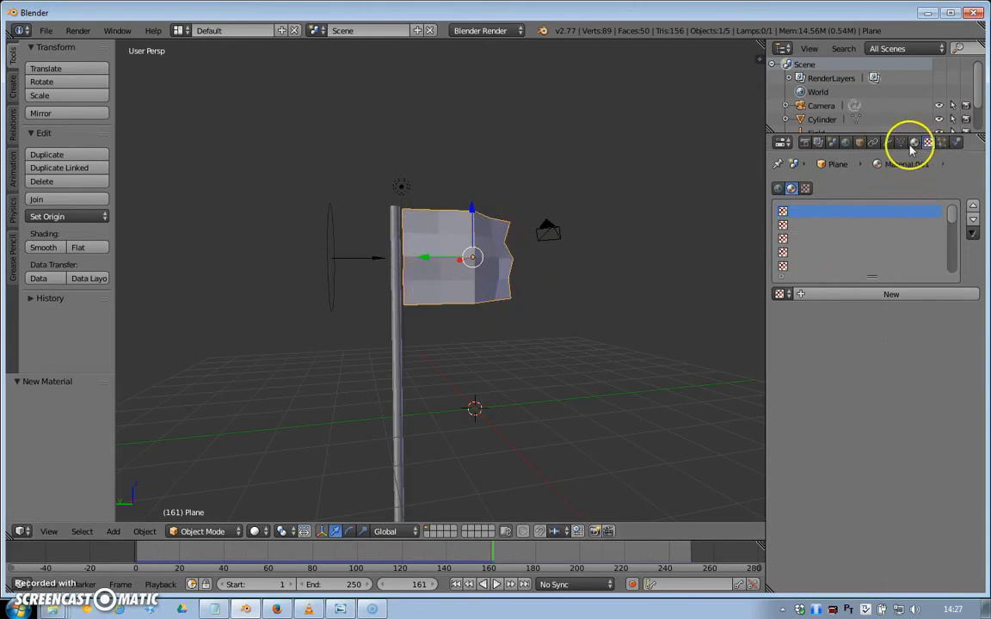
click(859, 295)
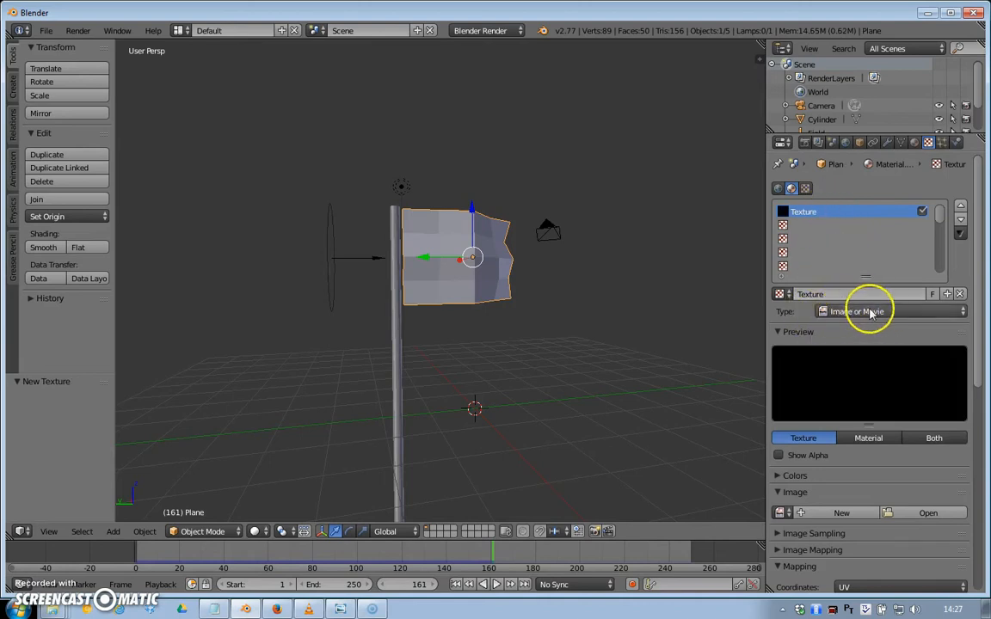
click(864, 313)
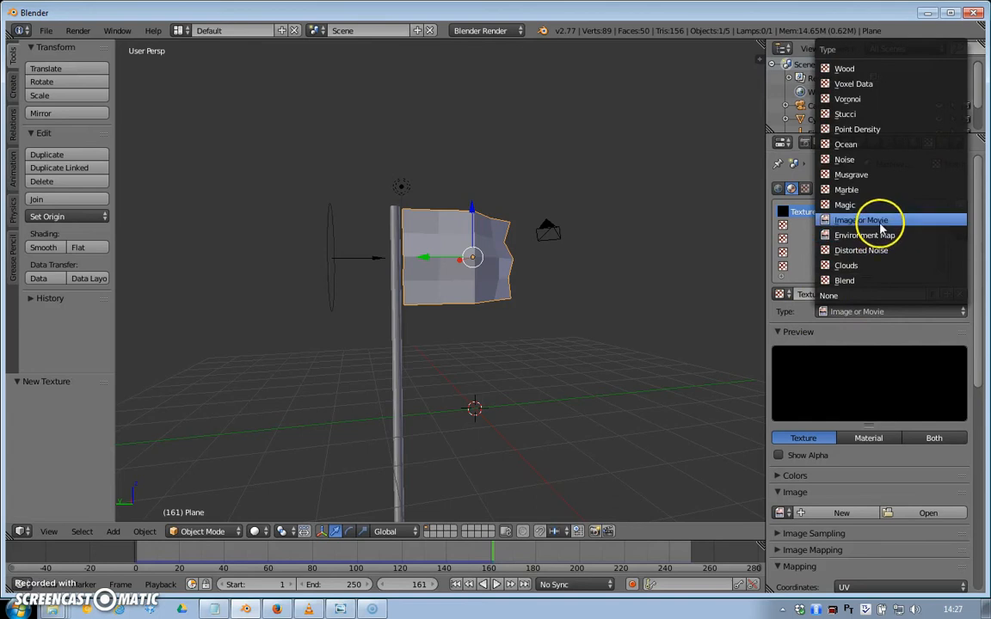
click(851, 220)
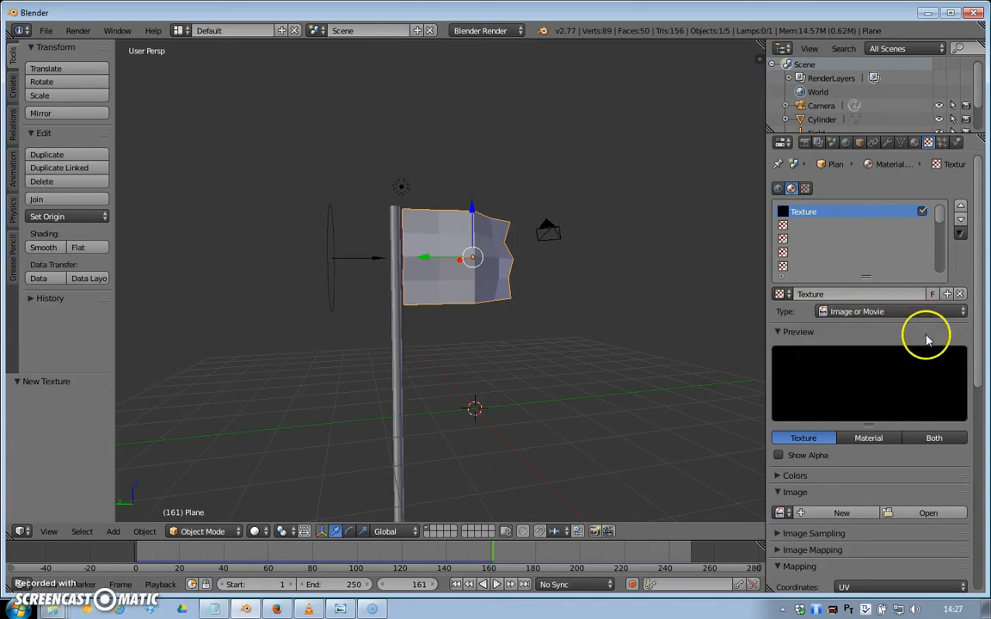
- Load the image JollyRoger 3-2aspect.jpg from New Folder on the Desktop into the flag's texture
click(926, 513)
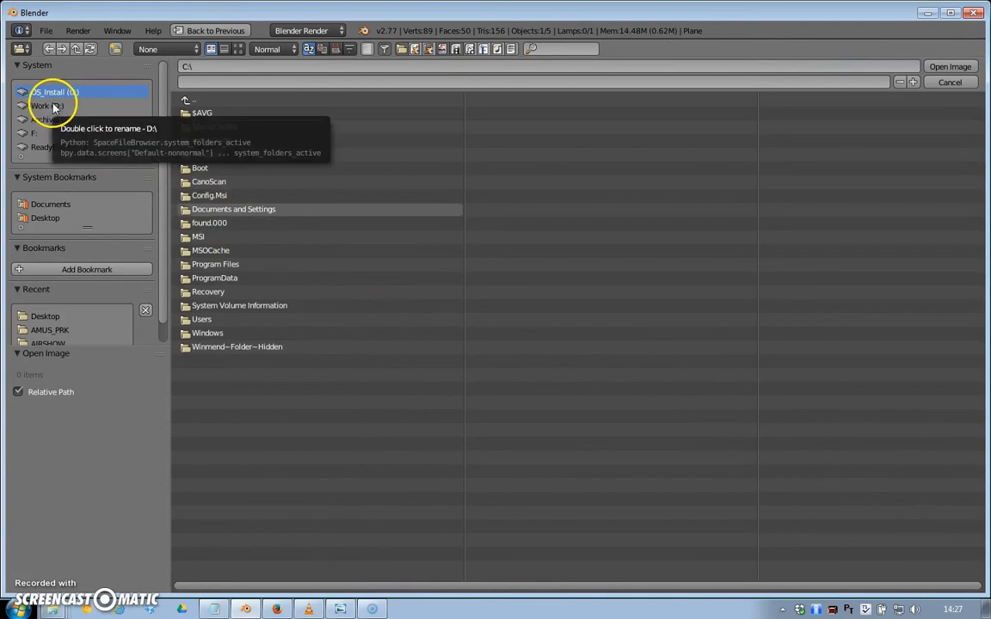
click(45, 218)
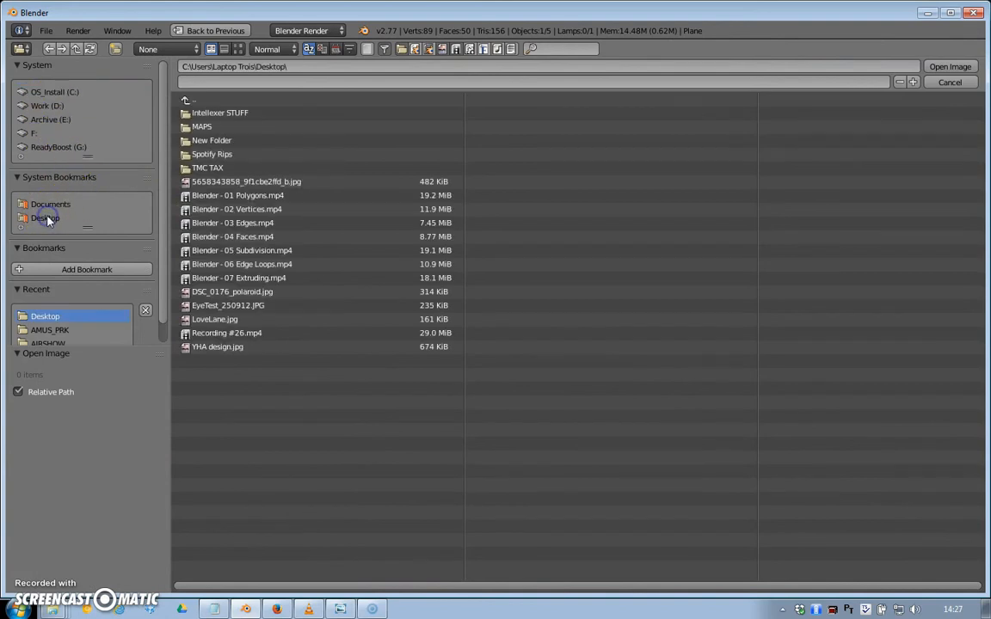
click(203, 140)
click(203, 118)
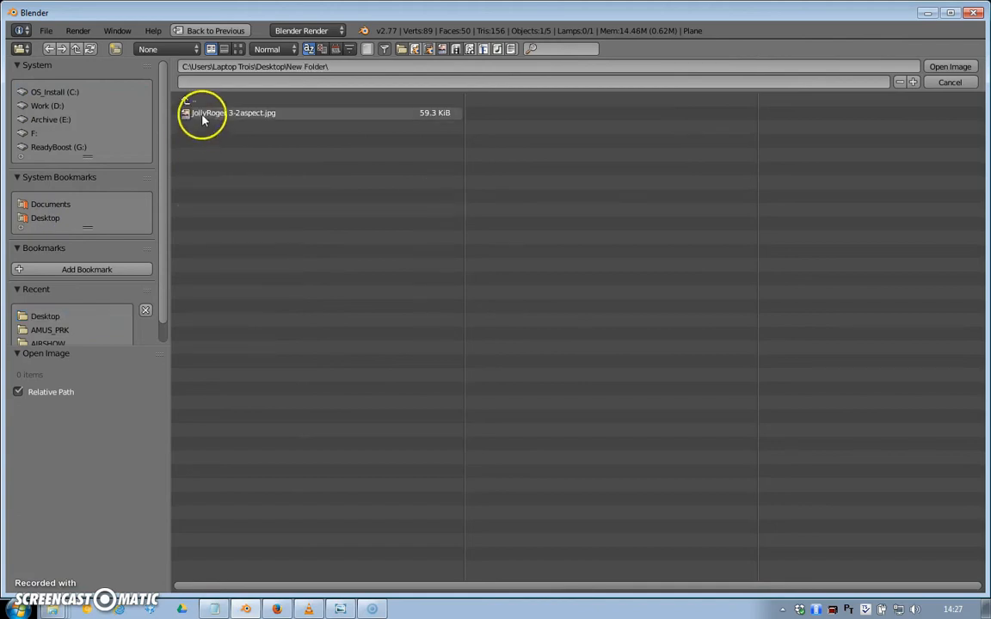
click(409, 156)
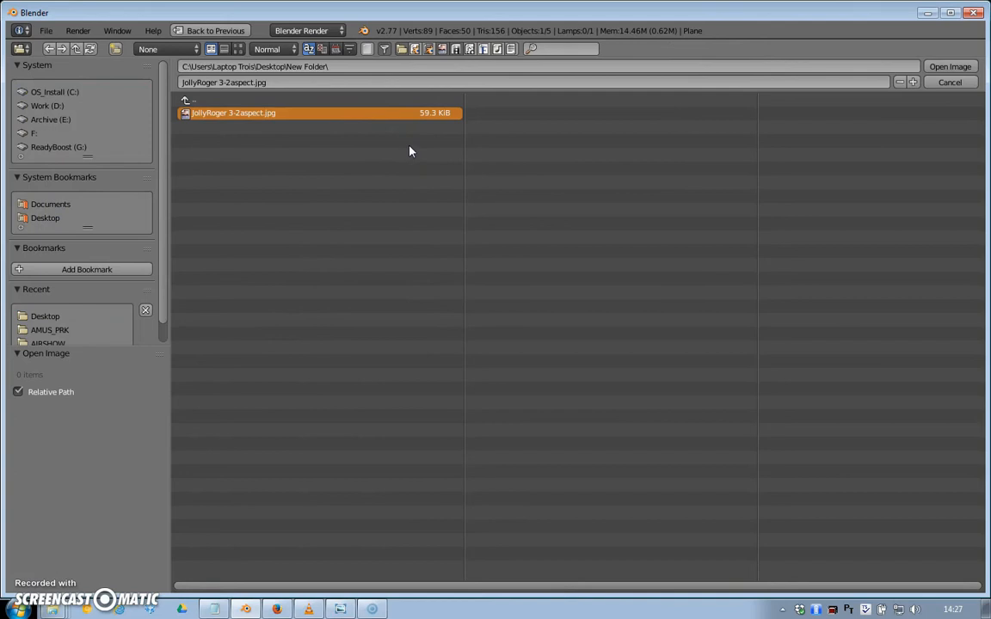
click(965, 67)
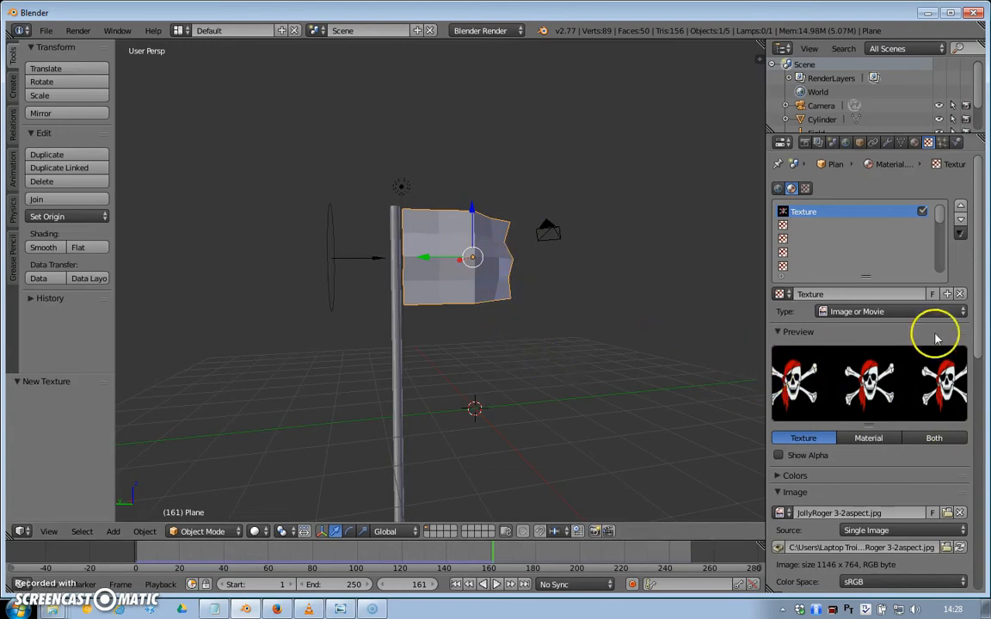
- Set the flag texture's mapping coordinates to Generated
drag(979, 236, 987, 349)
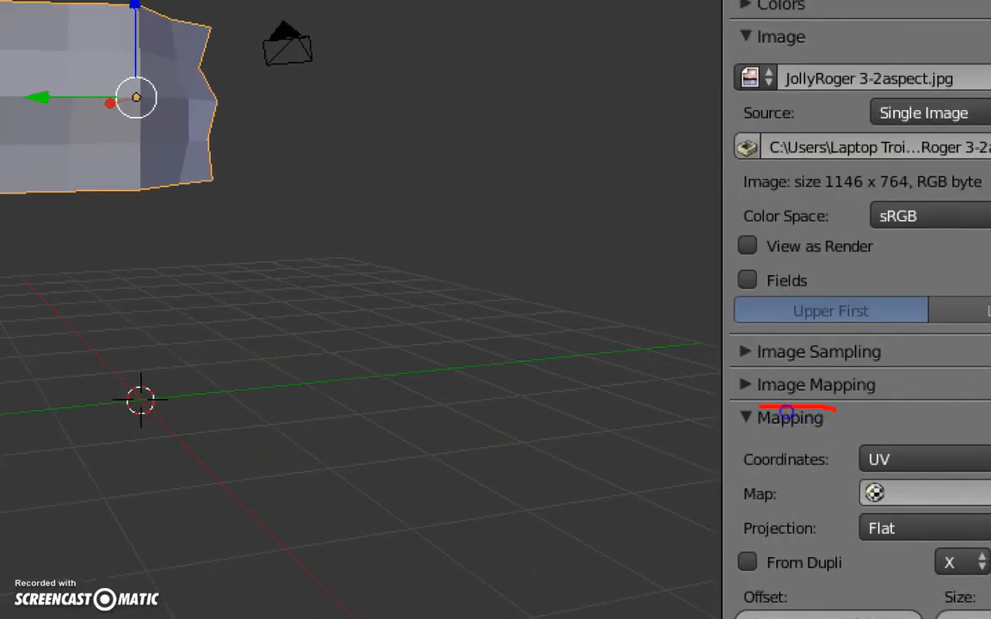
drag(741, 387, 800, 387)
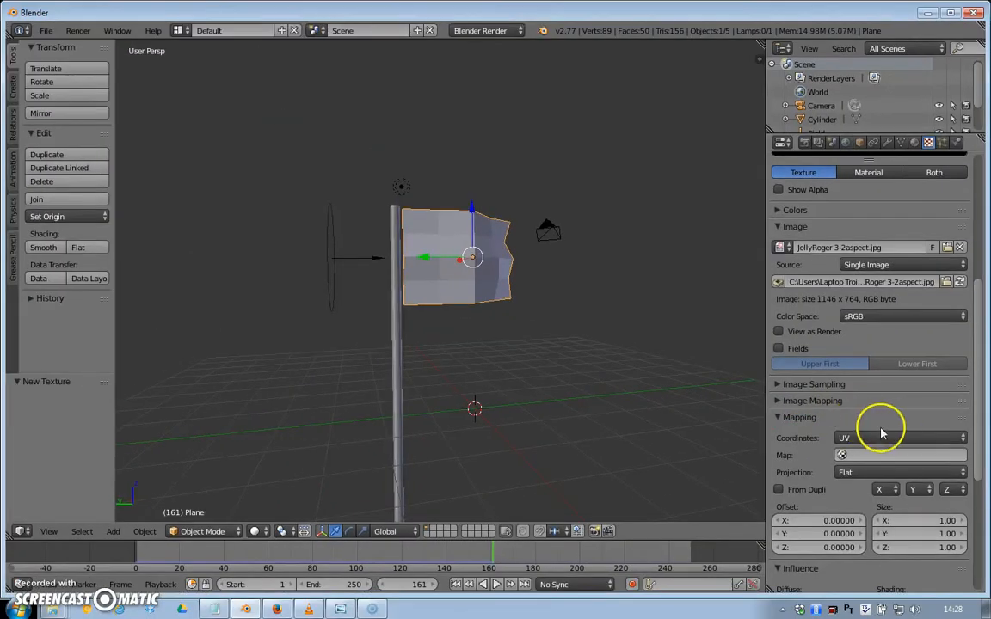
click(950, 438)
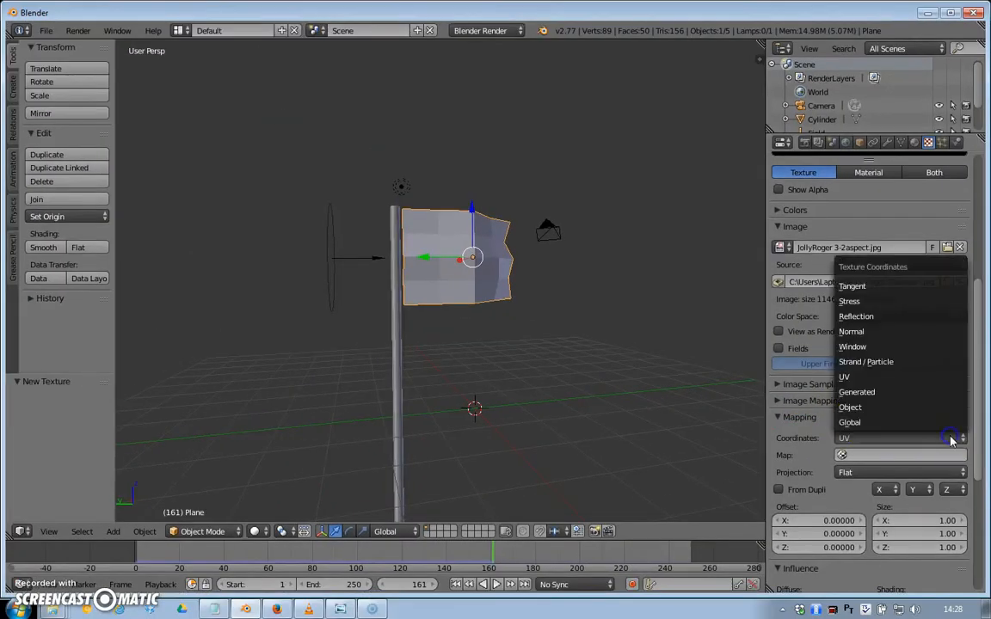
click(906, 394)
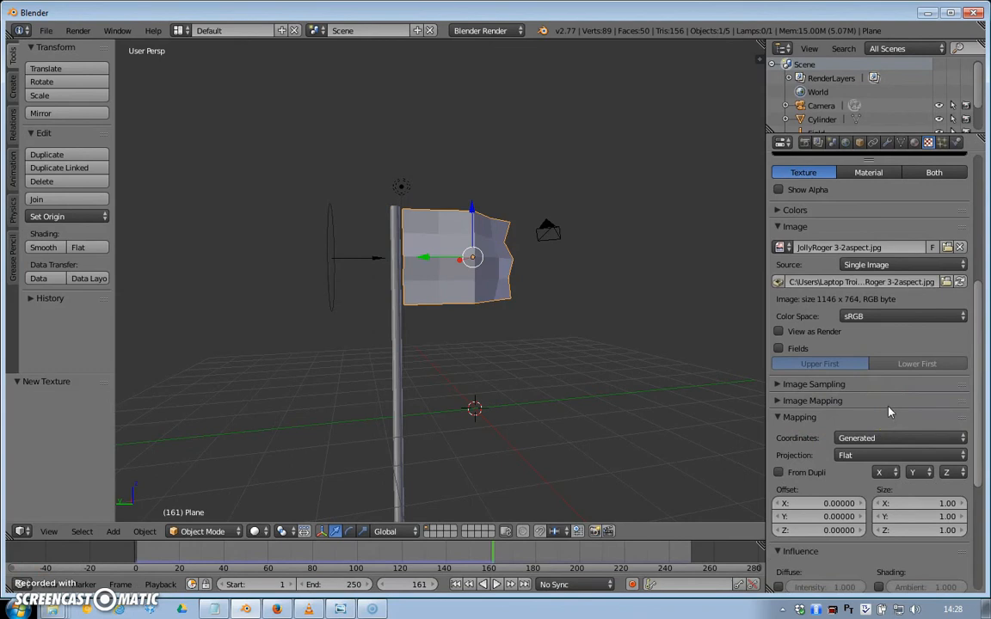
- Return to the first frame and render it to check the flag's texture and the camera framing
click(457, 585)
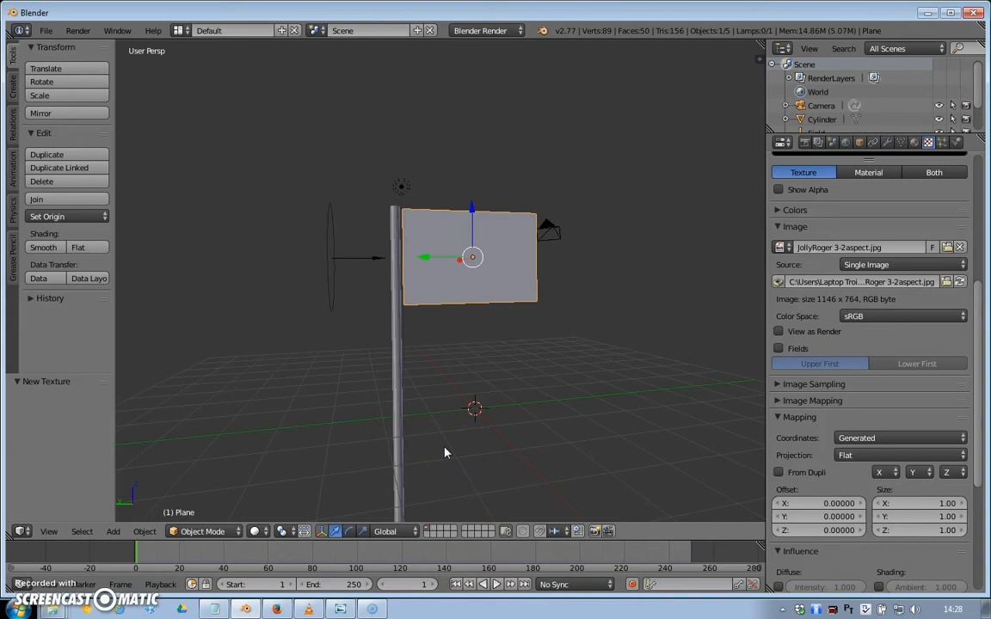
key(F12)
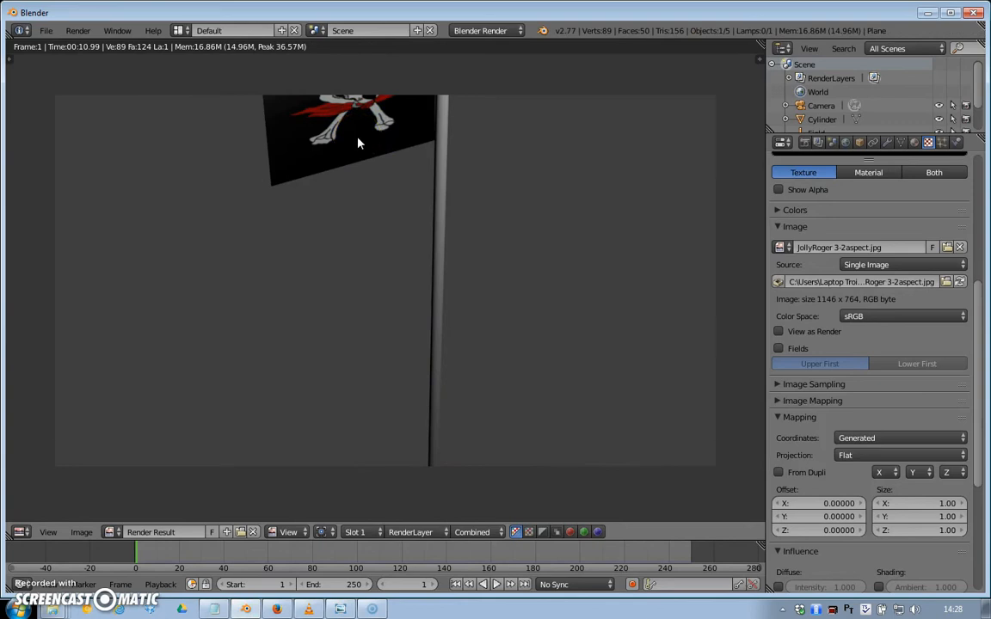
key(Escape)
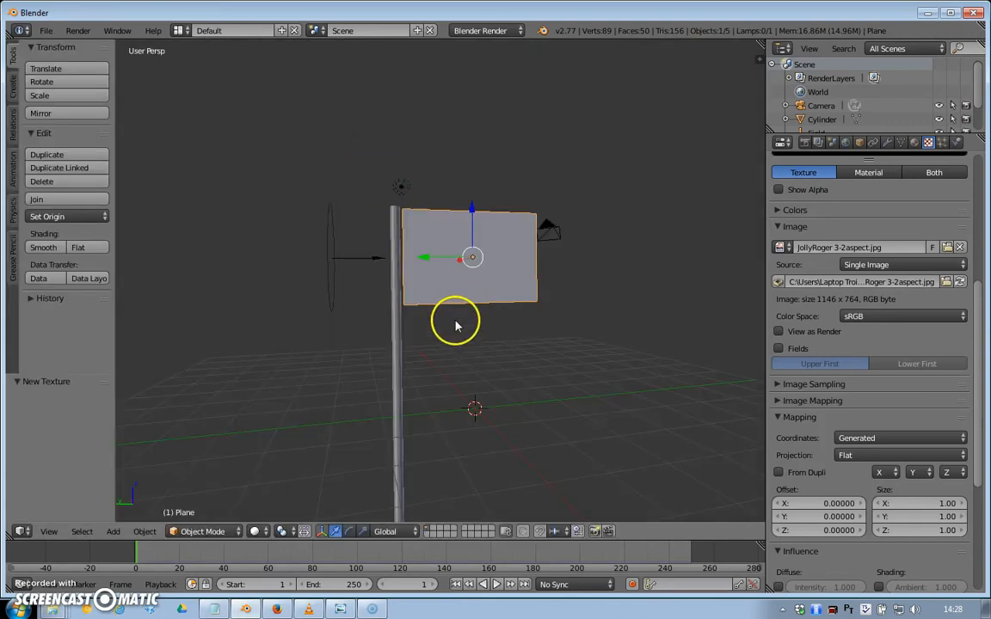
key(F12)
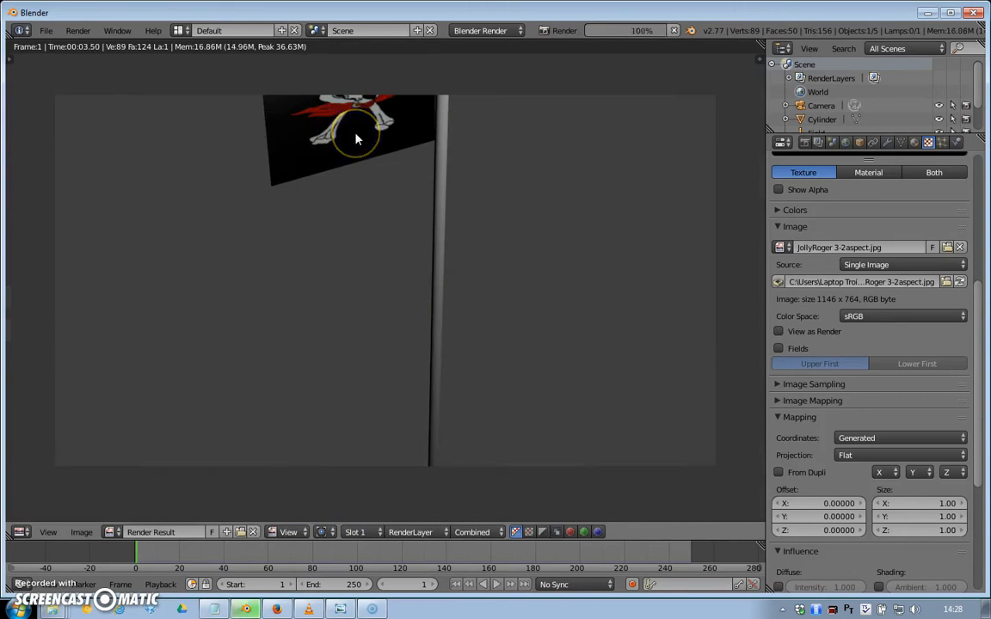
key(Escape)
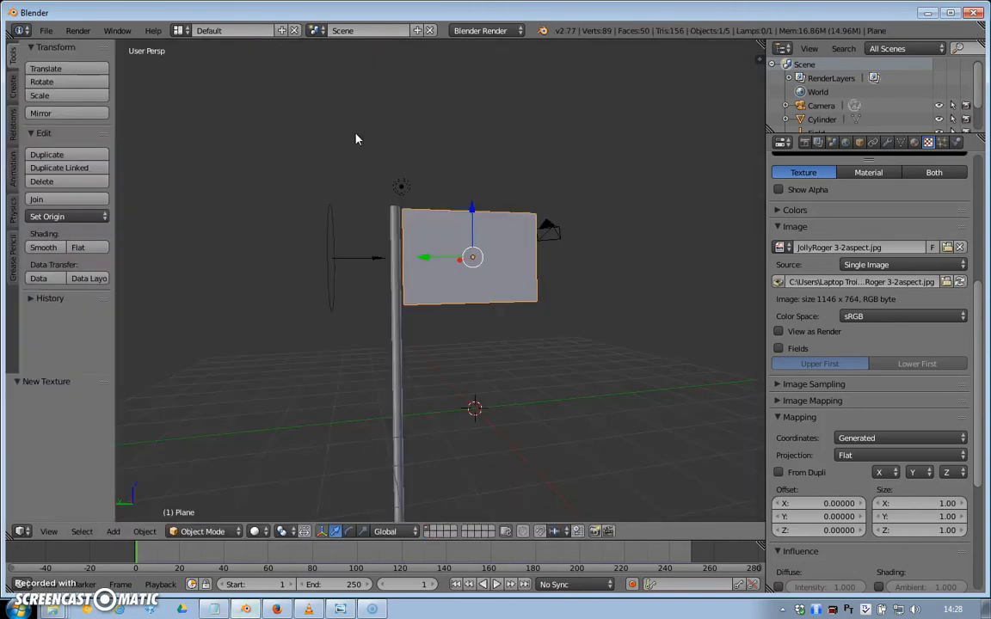
- Raise the camera about 4.1 units to bring the whole flag into frame, and render the image to check
right_click(548, 228)
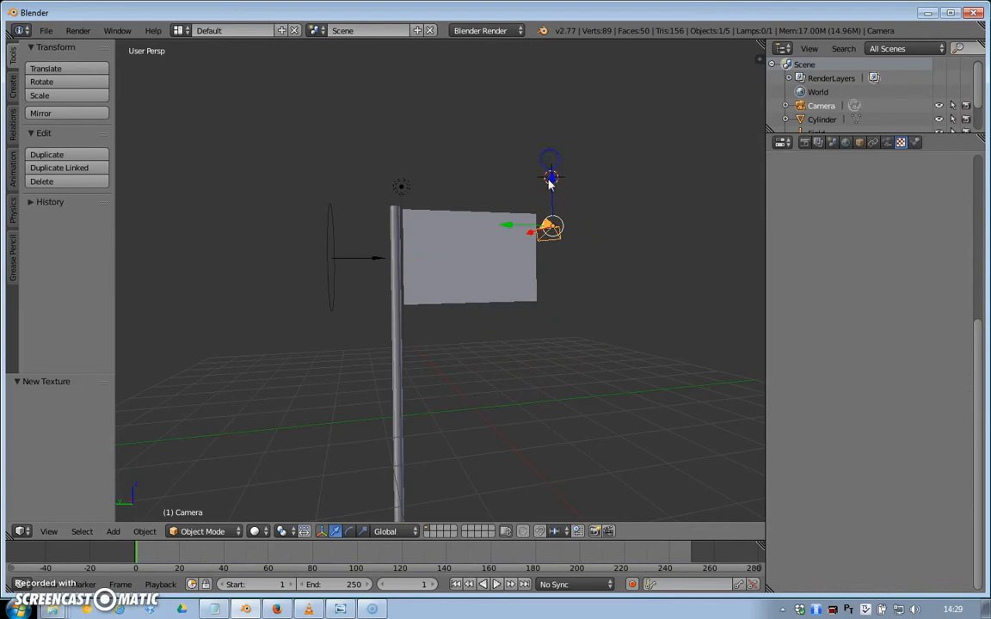
drag(551, 178, 547, 91)
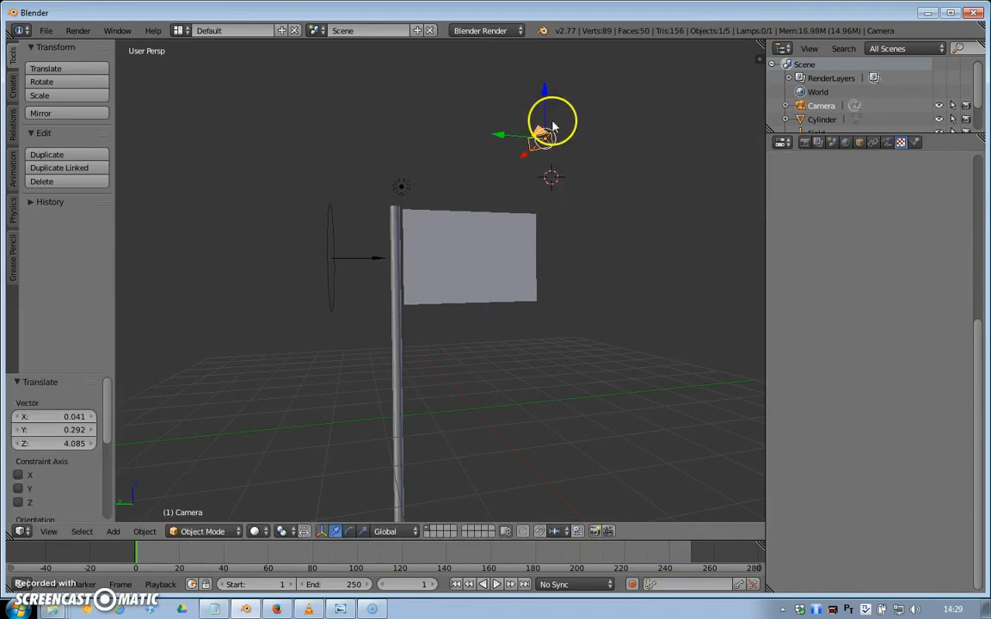
key(F12)
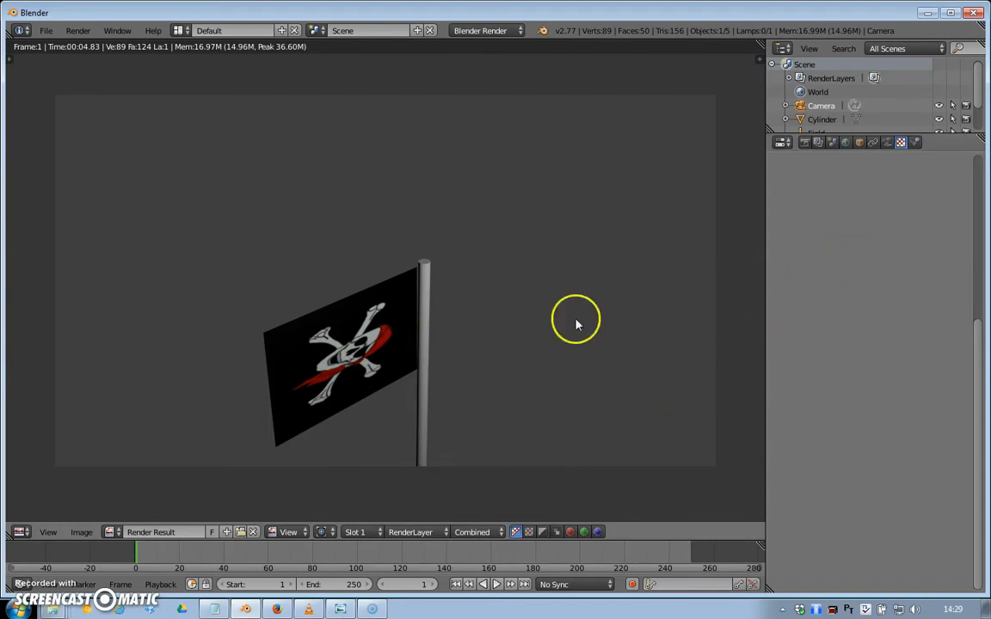
key(Escape)
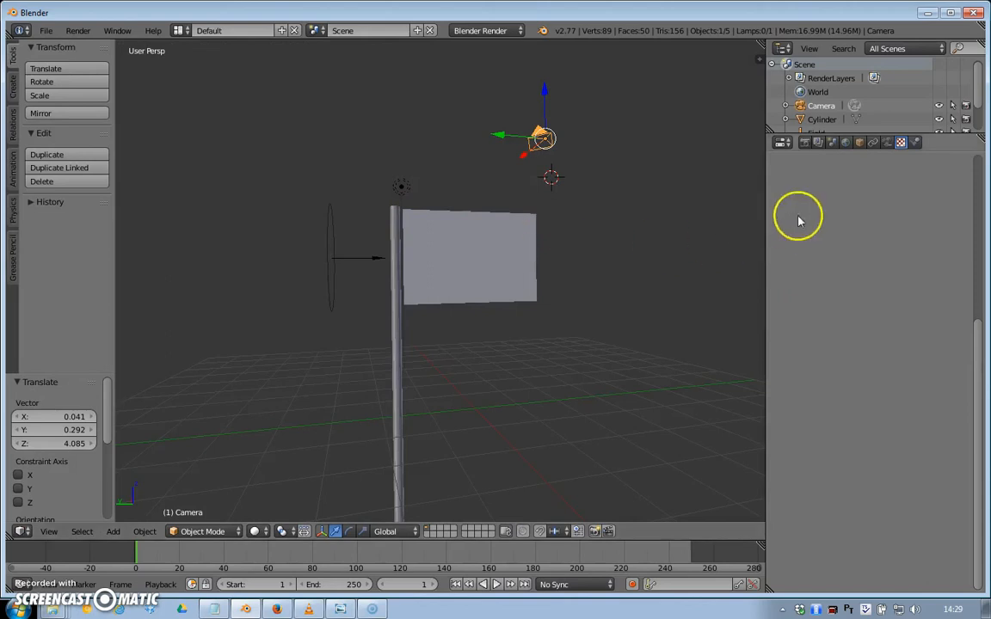
- Swap the flag texture's mapping axes by setting X mapping to Y and Y mapping to X
right_click(463, 260)
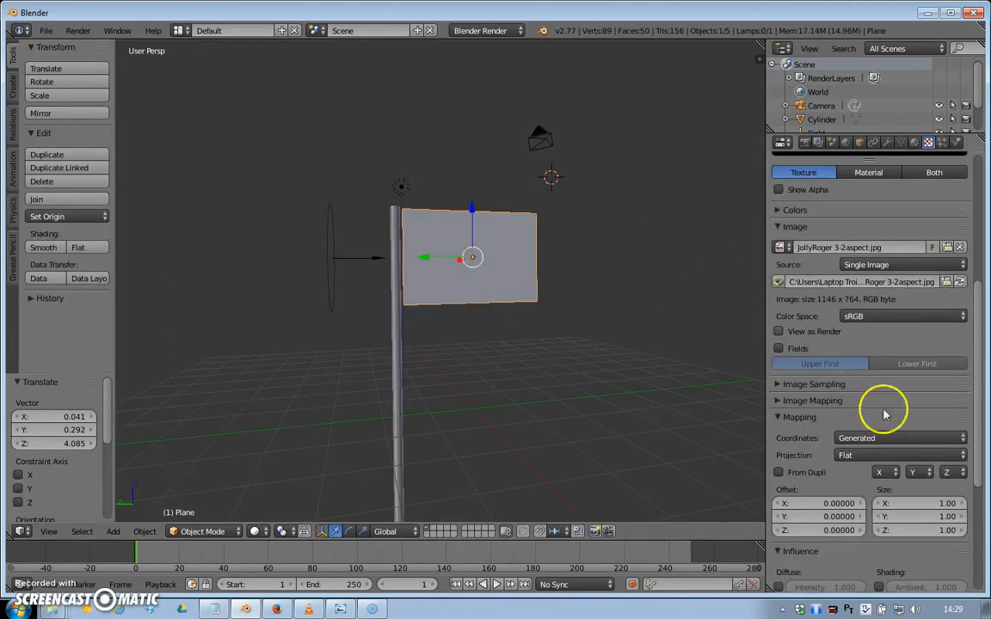
drag(974, 287, 986, 438)
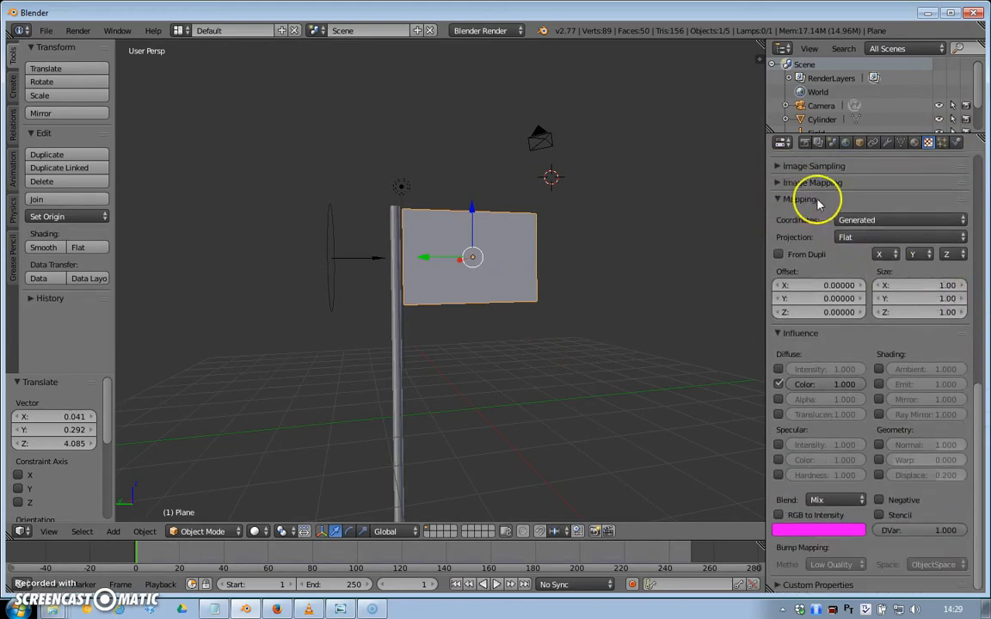
click(895, 256)
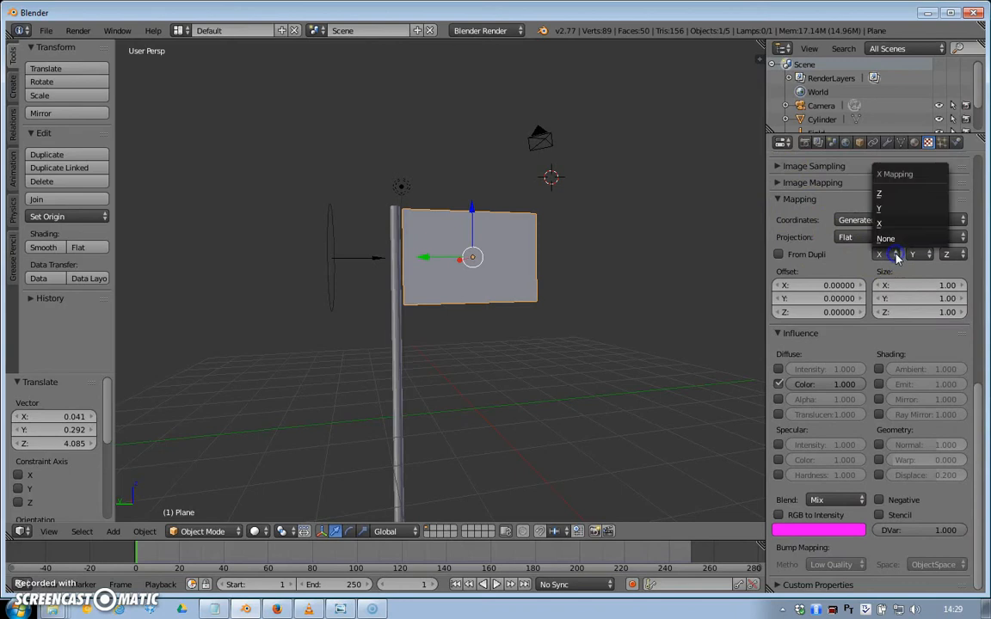
click(884, 208)
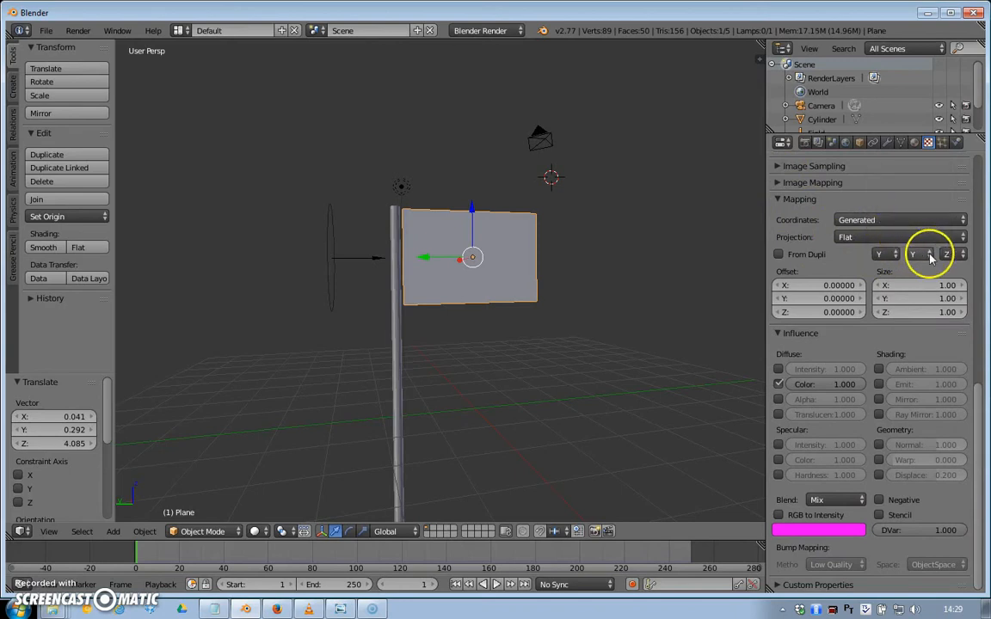
click(925, 253)
click(905, 222)
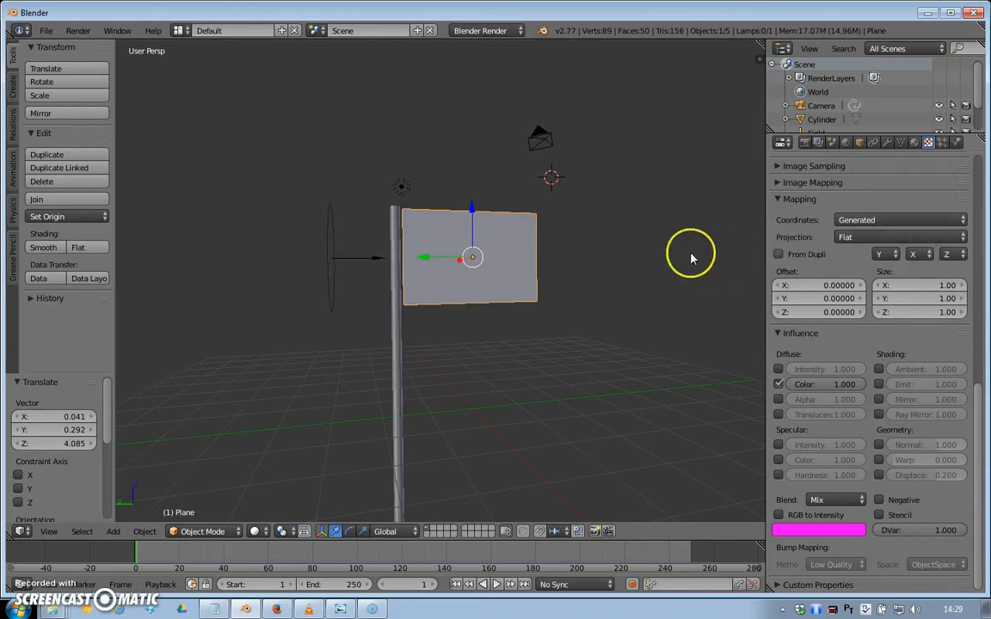
- Render the first frame to check the skull's orientation on the flag, and return to the 3D view
key(F12)
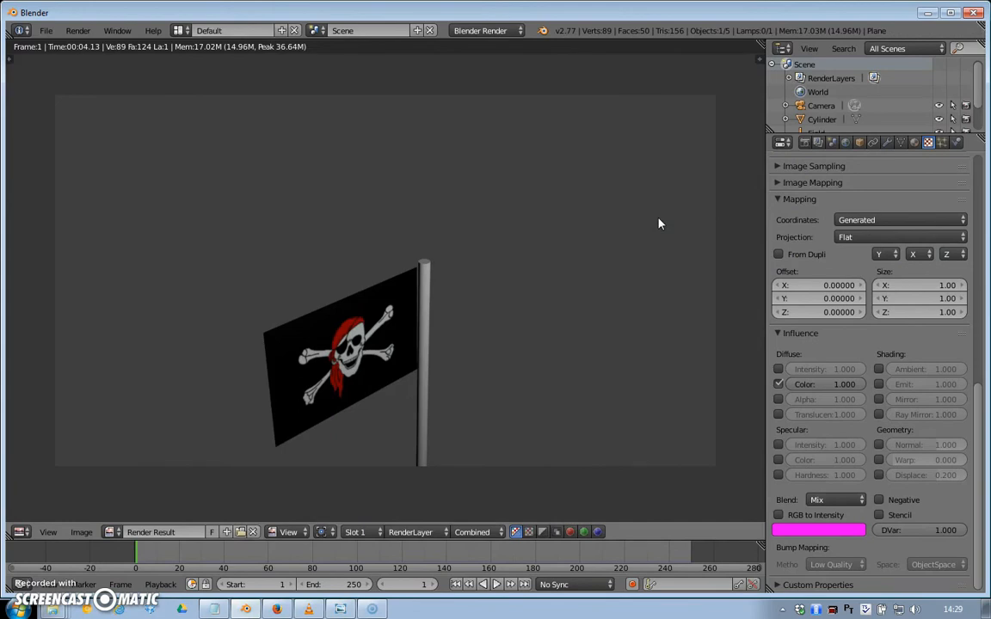
key(Escape)
click(624, 259)
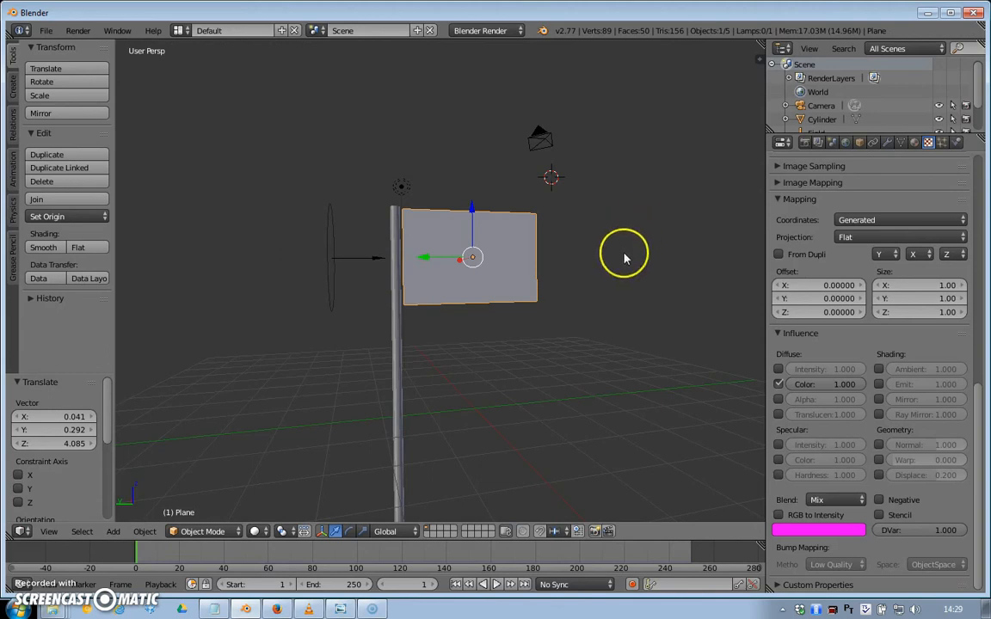
- Render the image twice to inspect the pirate flag next to the pole, and close the render view
middle_drag(624, 259, 434, 280)
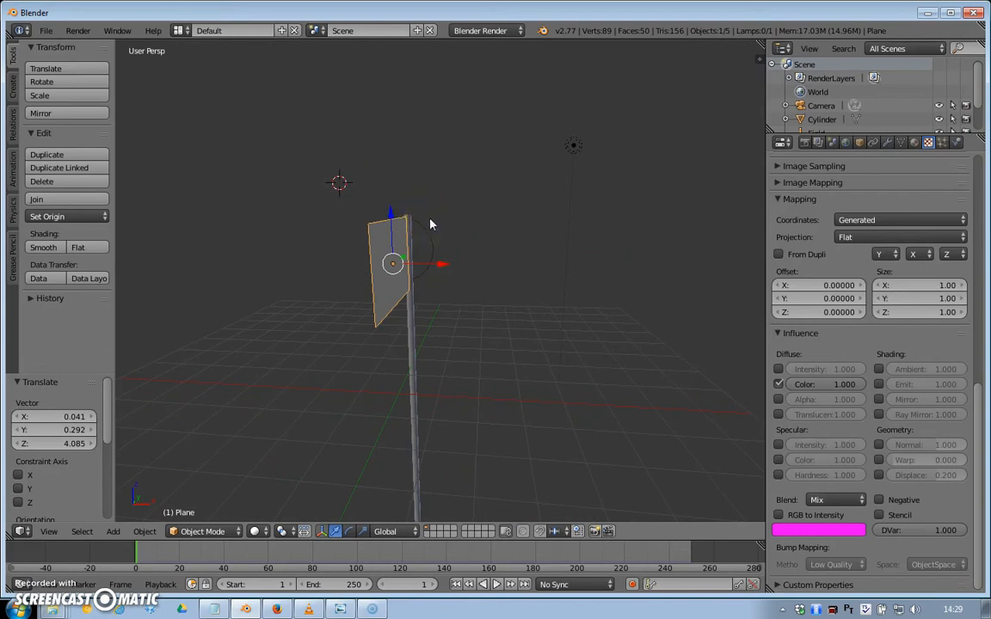
key(F12)
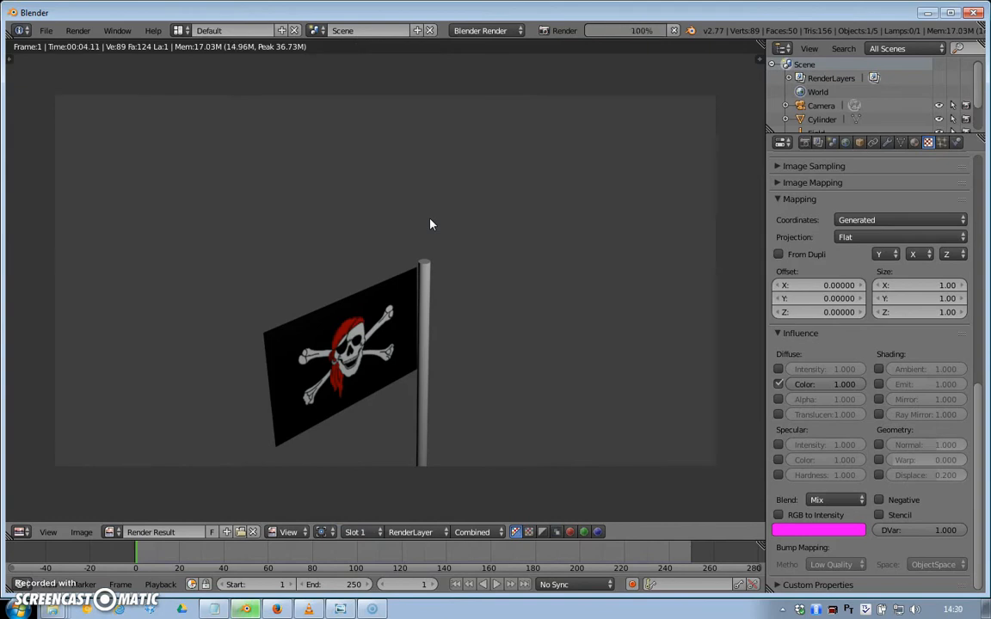
key(F12)
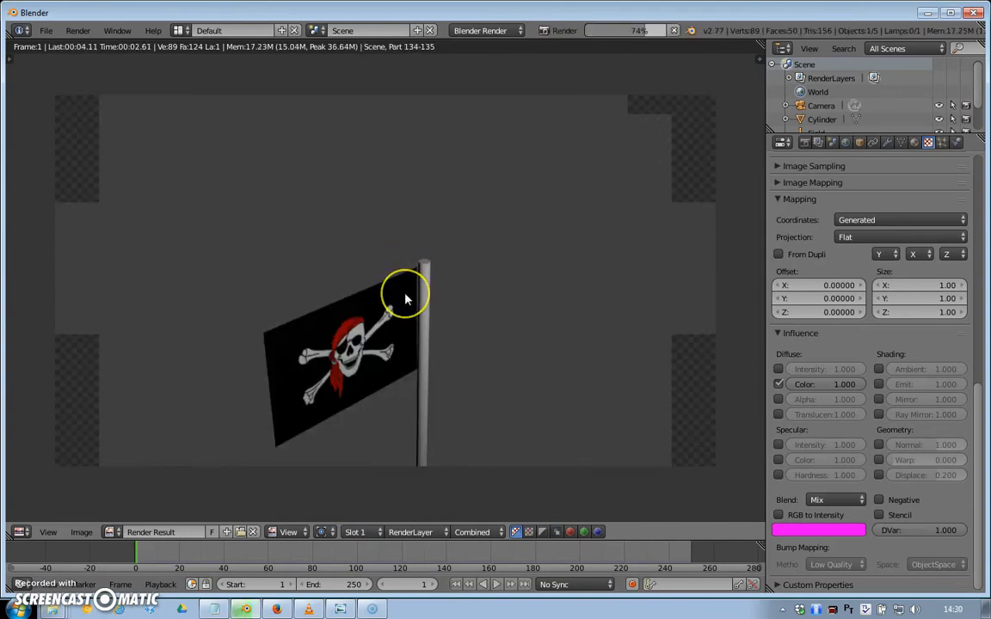
key(Escape)
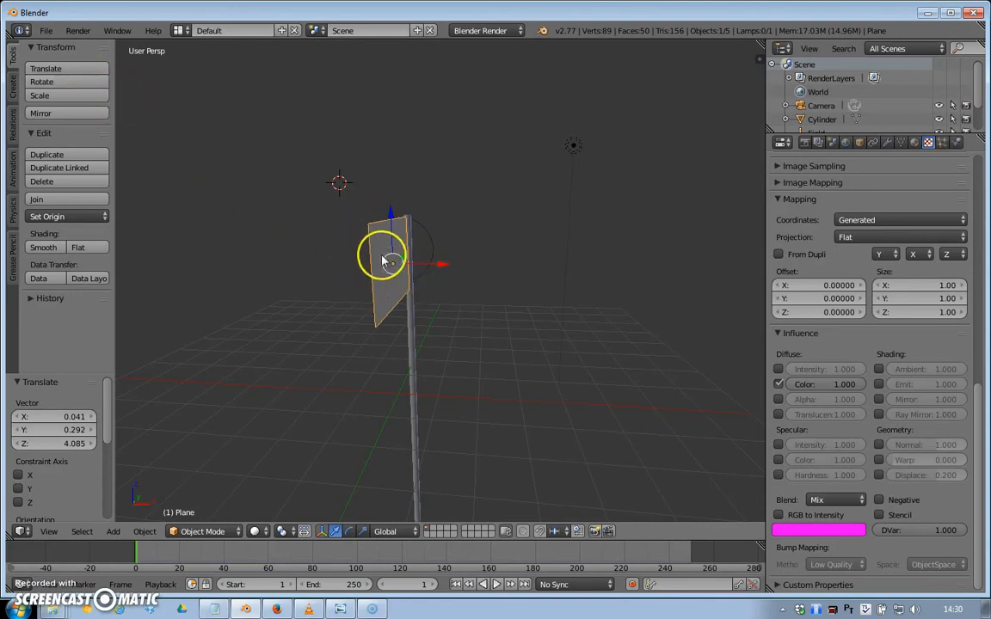
- Set the flag plane's Z location to 3.16 and its Y rotation to 90°, and render the image to check the skull
click(91, 81)
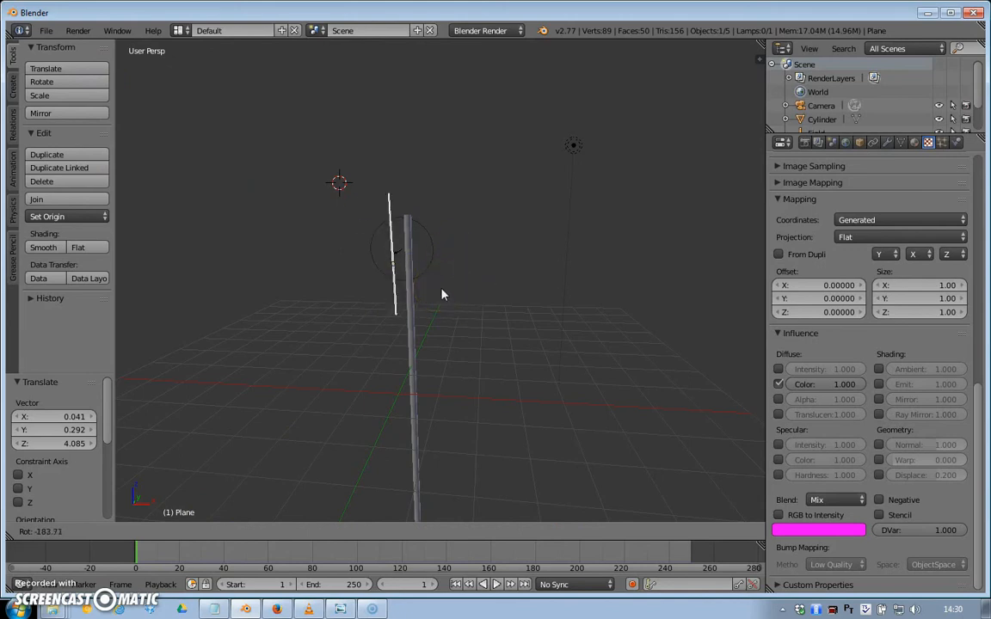
right_click(479, 297)
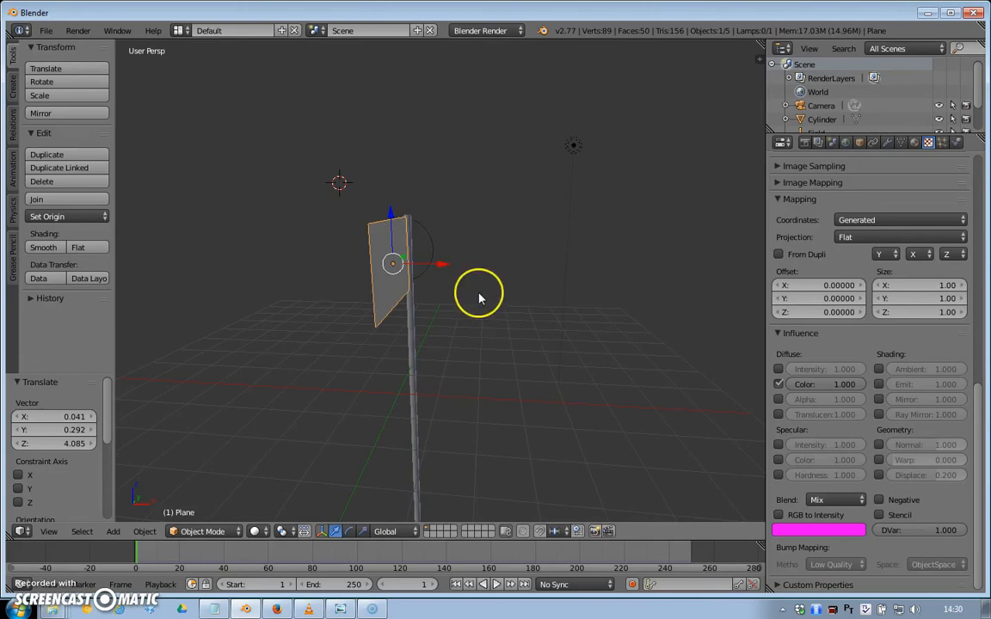
click(861, 143)
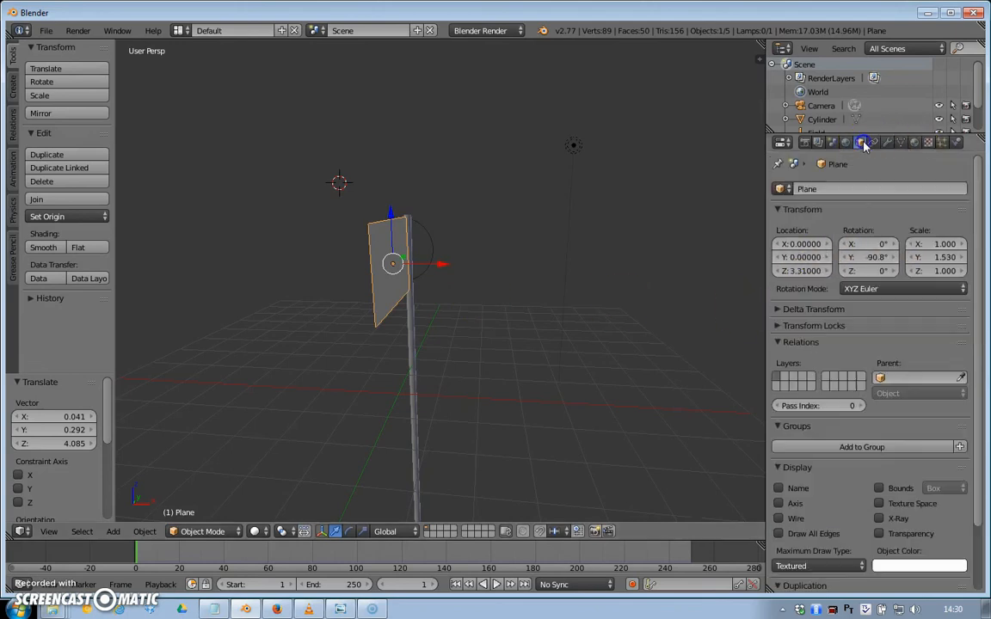
click(811, 271)
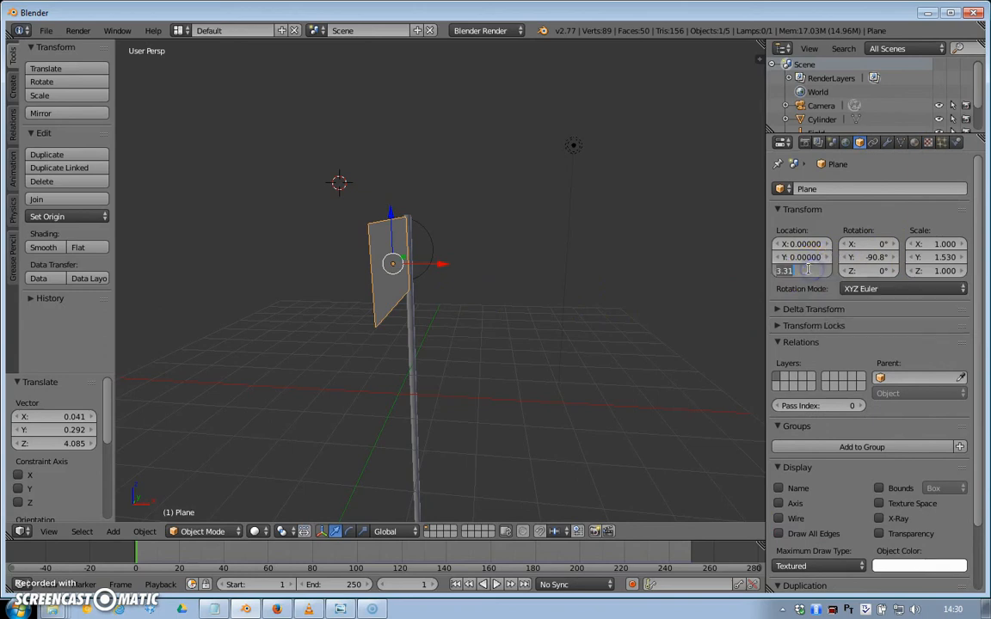
click(807, 259)
drag(807, 273, 129, 245)
click(881, 257)
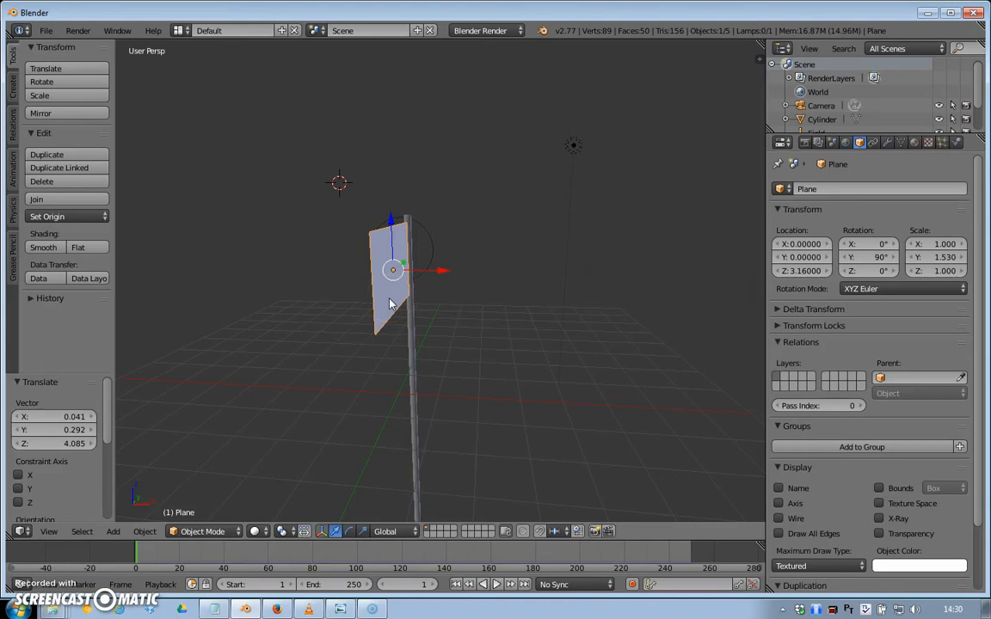
key(F12)
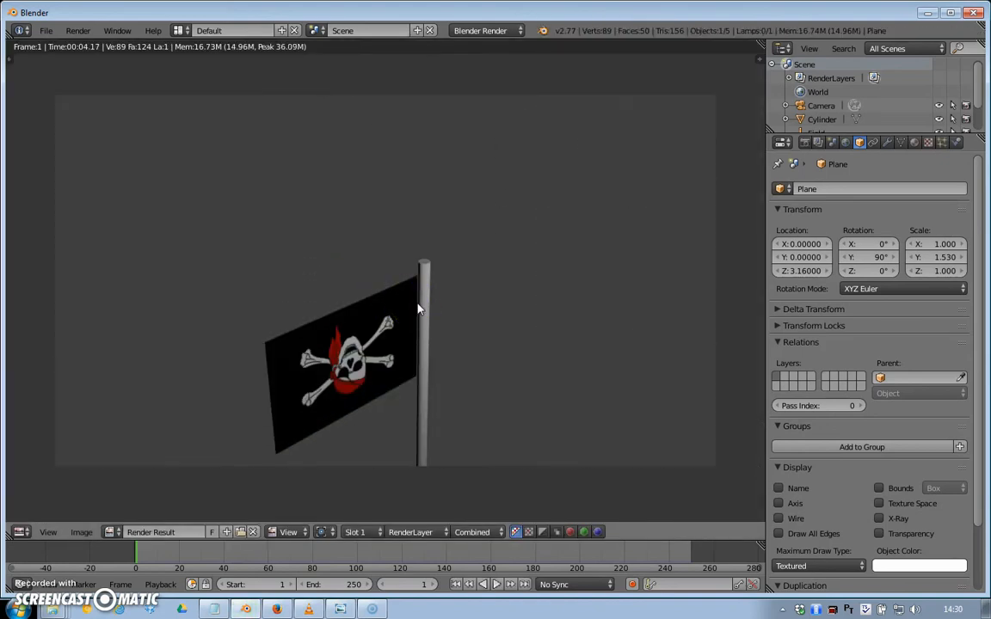
key(Escape)
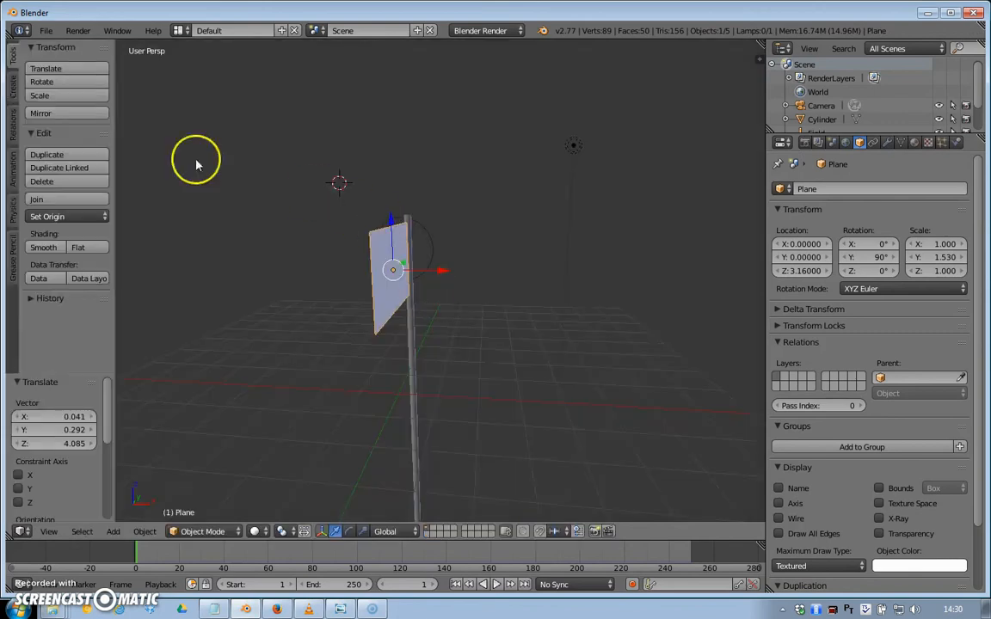
- Set the flag plane's Y rotation to -90° and render the image to check that the skull is upright
click(62, 82)
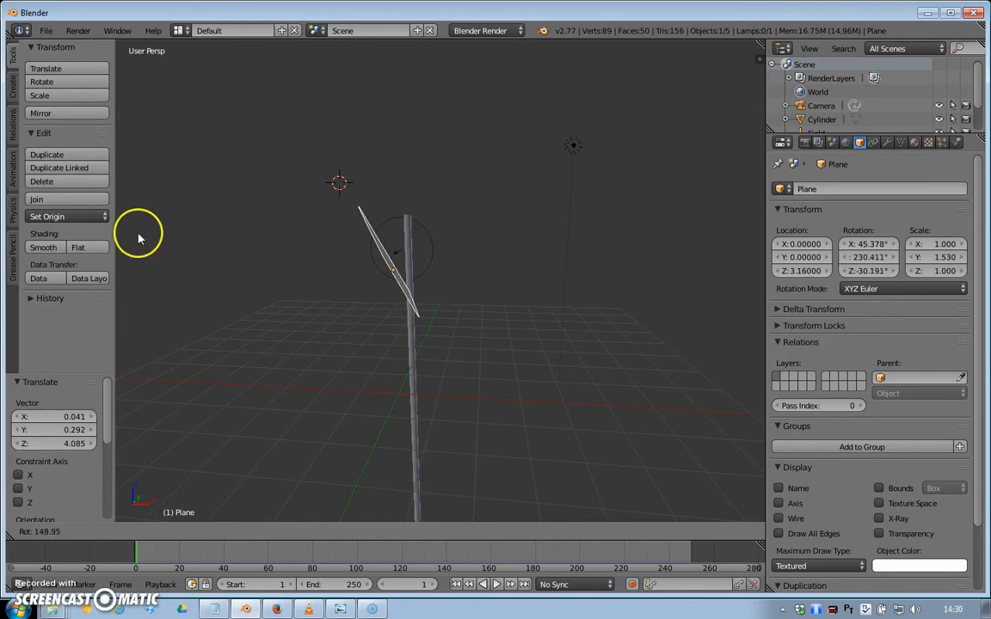
key(Escape)
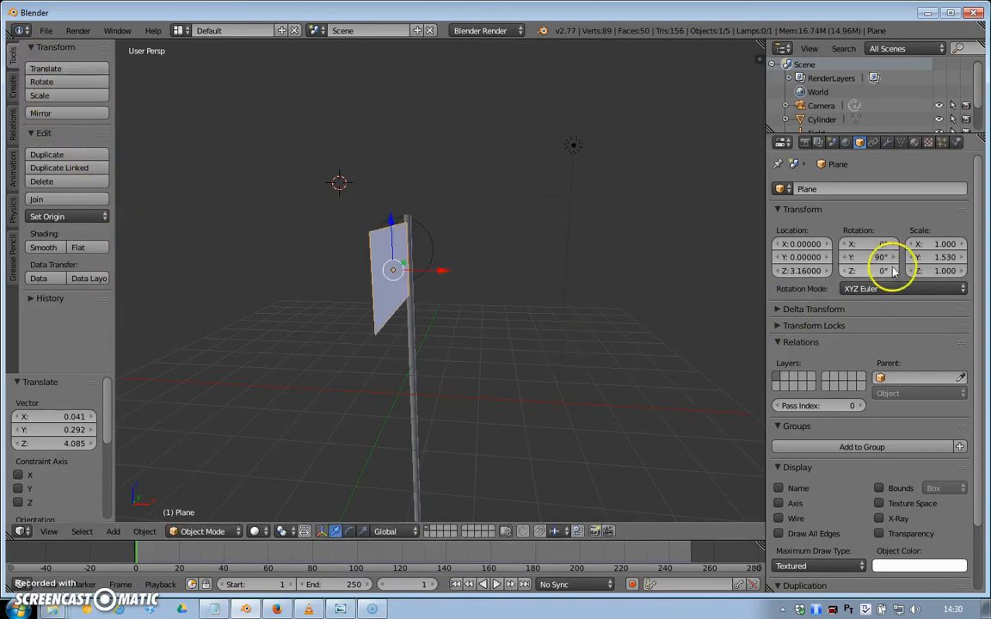
mouse_move(878, 254)
mouse_down()
mouse_move(461, 261)
mouse_move(42, 411)
mouse_move(918, 442)
mouse_move(629, 27)
mouse_move(889, 262)
mouse_up()
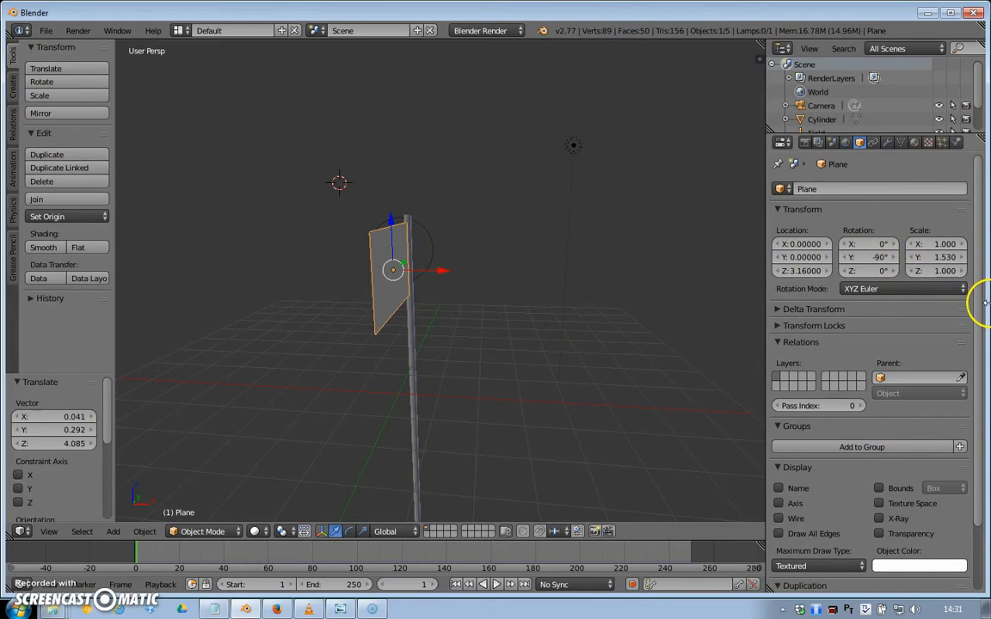
key(F12)
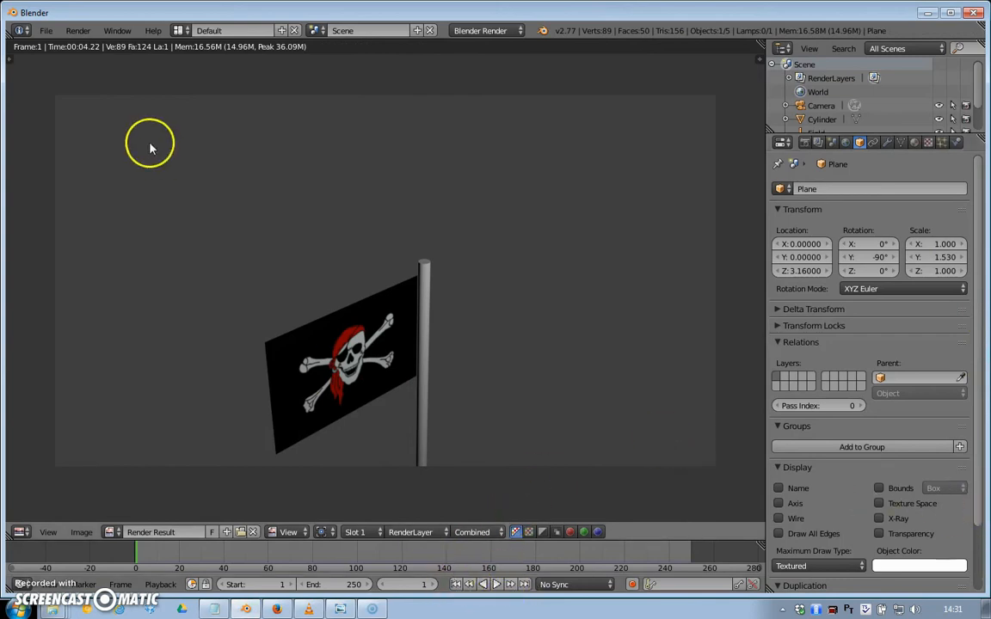
key(Escape)
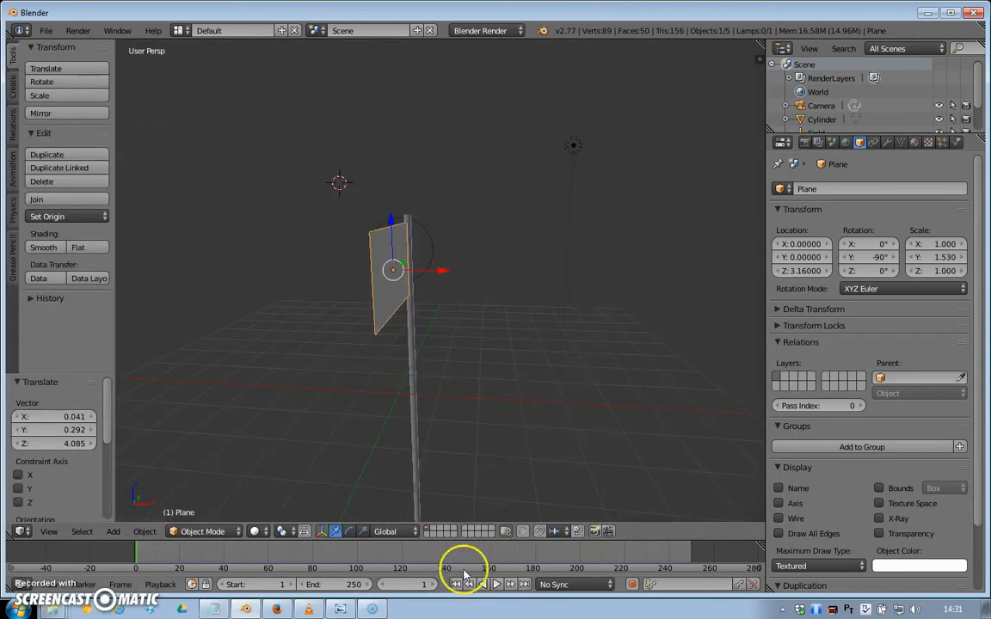
- Play the animation up to frame 50 to check how the flag moves in the wind
middle_drag(500, 464, 455, 437)
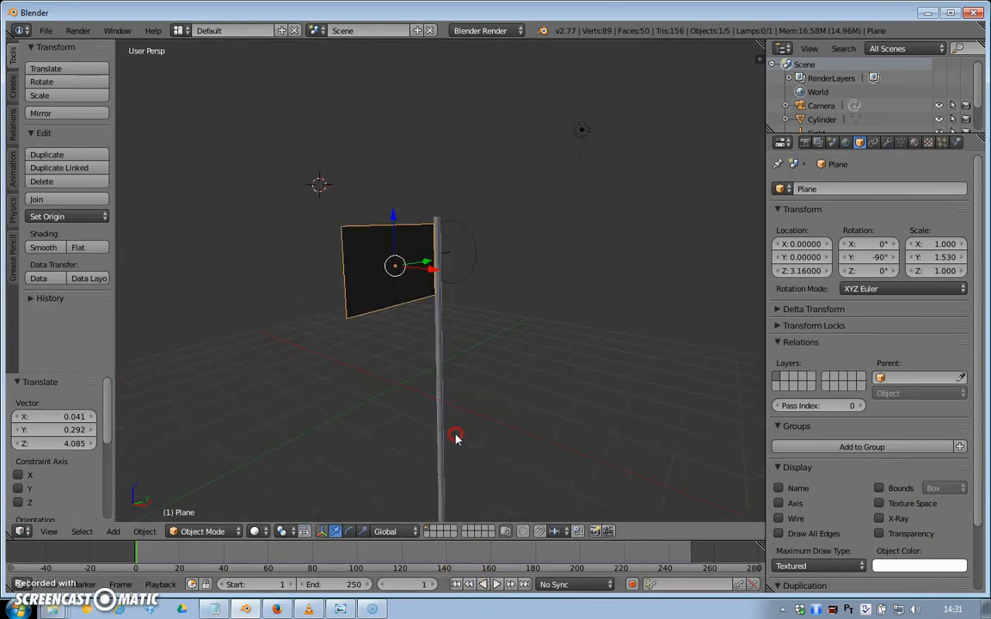
middle_drag(433, 367, 669, 405)
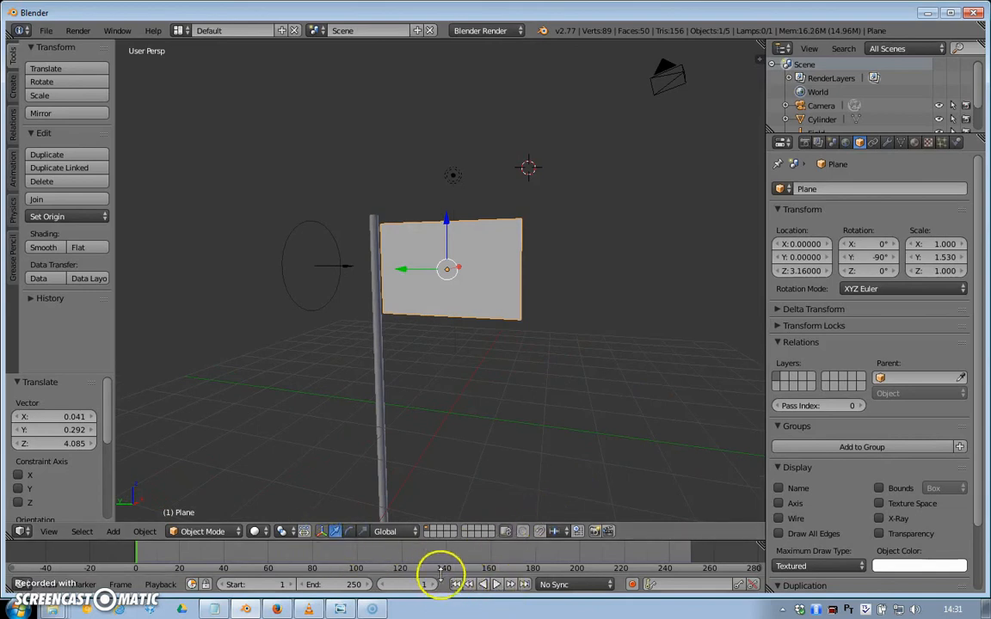
click(496, 584)
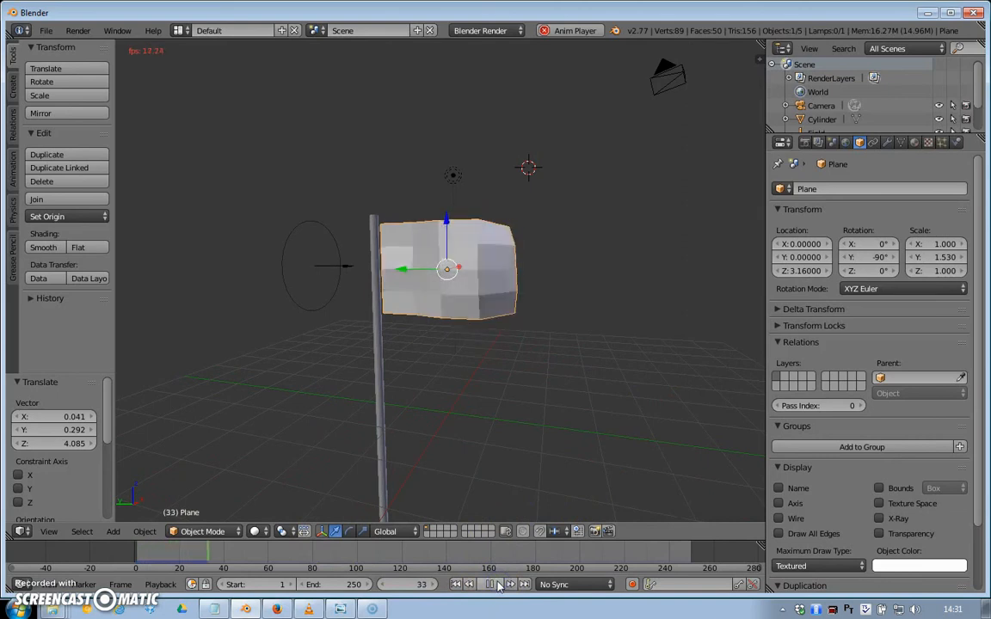
click(497, 585)
- Preview the waving flag with Rendered viewport shading from the side facing the lamp
click(264, 534)
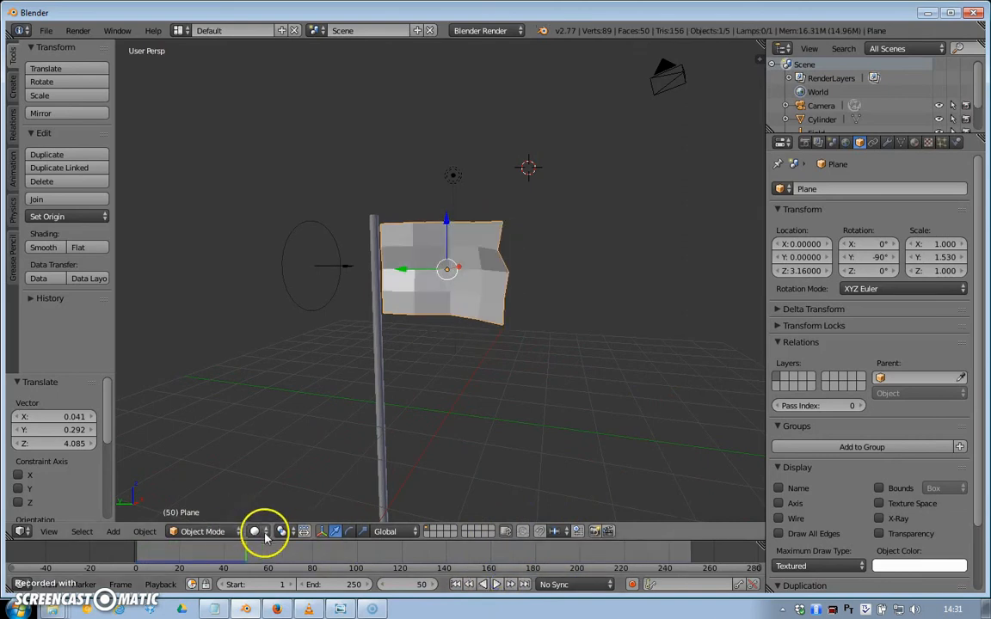
key(Escape)
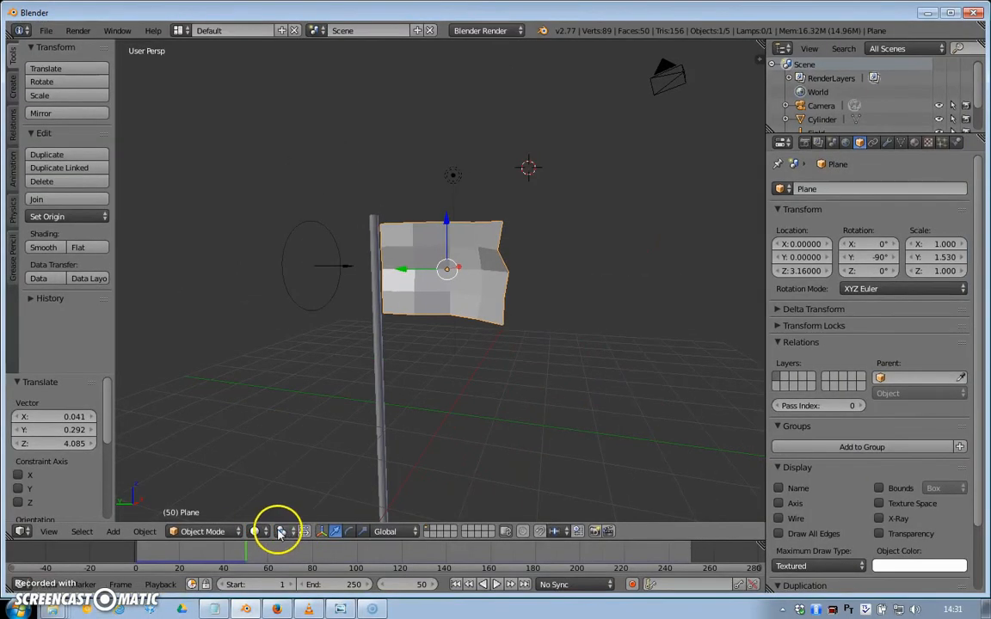
click(236, 535)
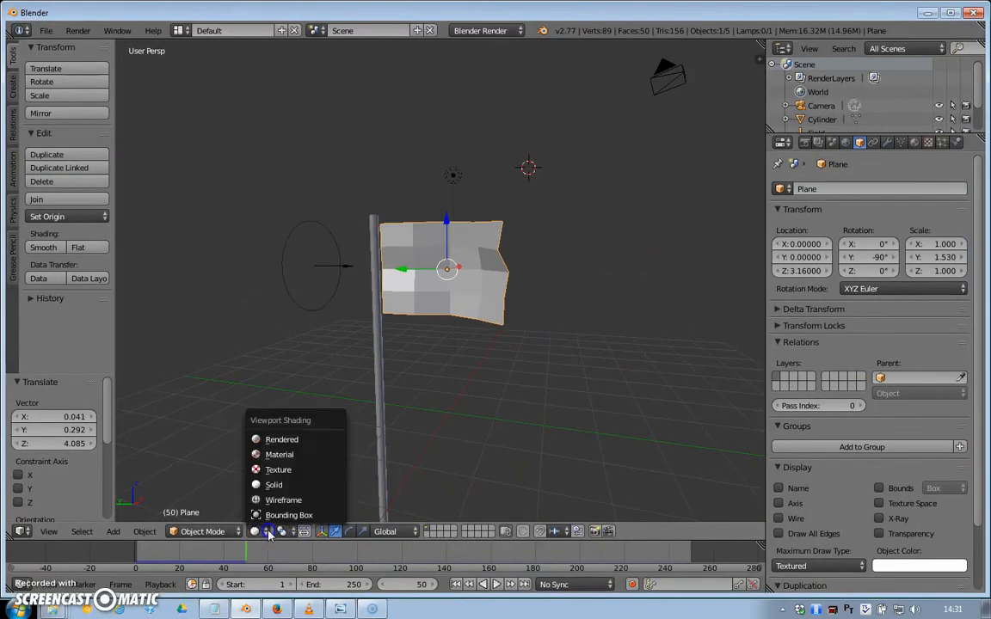
click(274, 440)
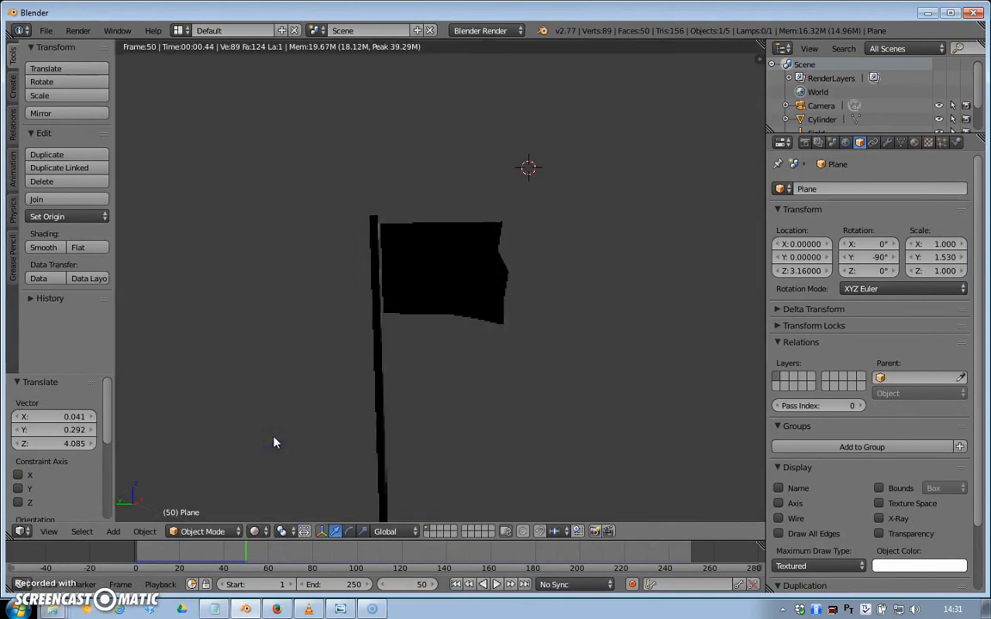
mouse_move(520, 421)
middle_down()
mouse_move(390, 440)
mouse_move(339, 429)
middle_up()
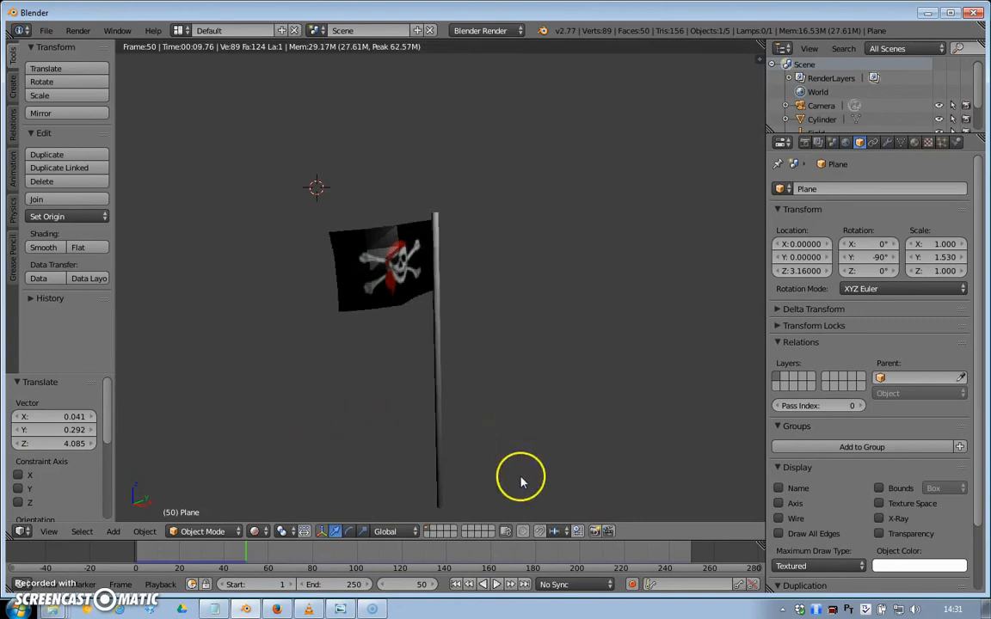
- Try Texture viewport shading on the flag and switch back to Rendered shading
click(256, 531)
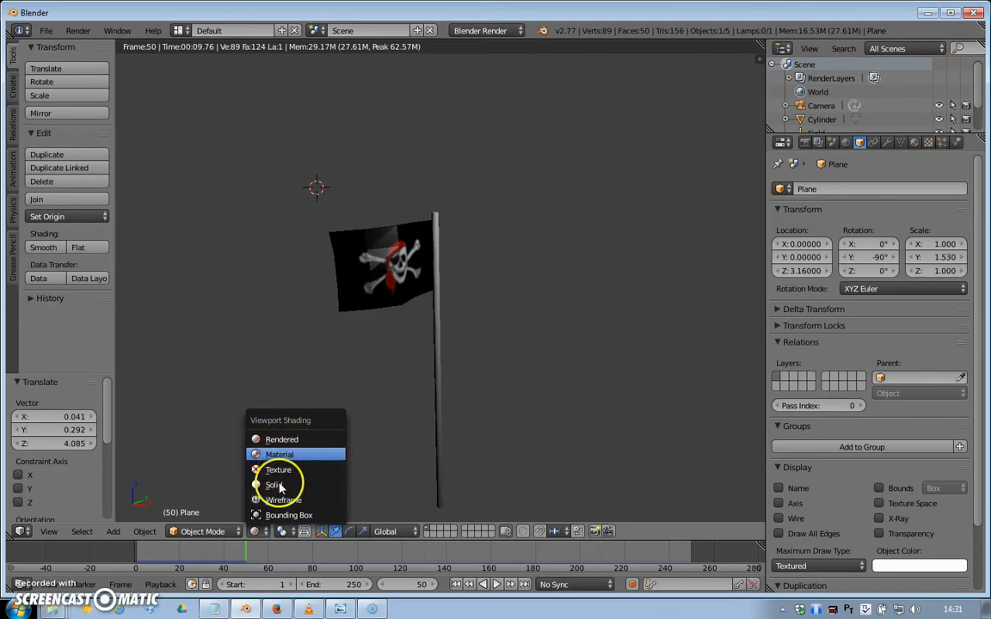
click(282, 469)
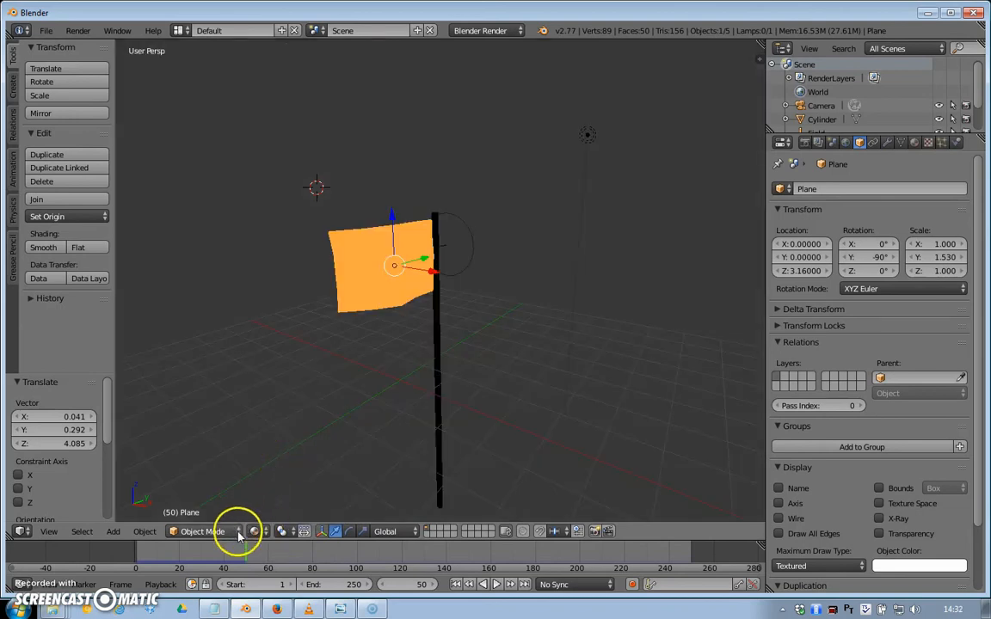
click(265, 532)
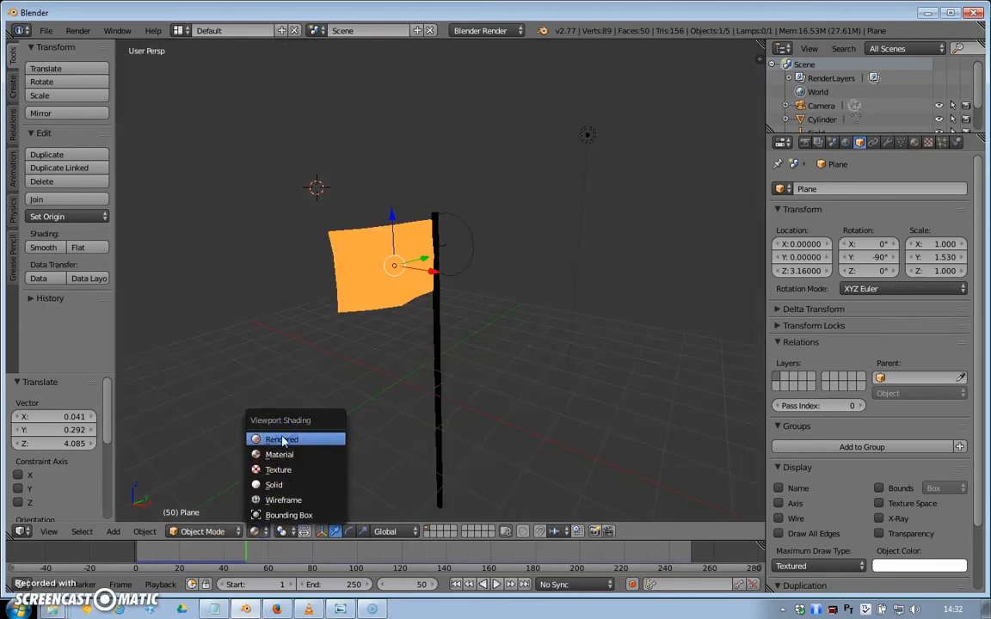
click(282, 441)
- Play the animation in the rendered view up to frame 100, inspect the flag, and return the viewport to Solid shading
click(495, 584)
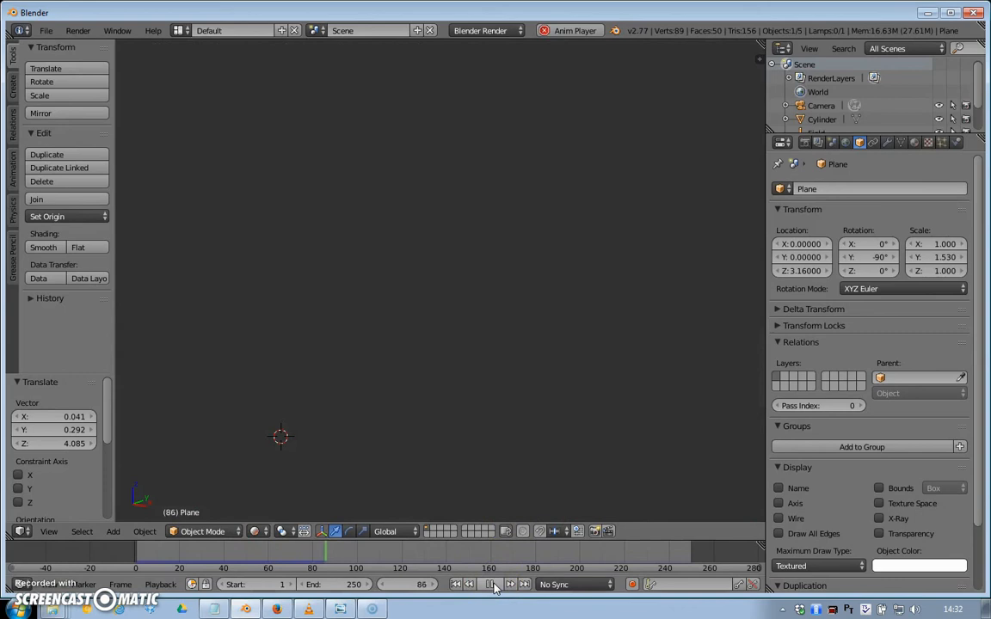
click(492, 584)
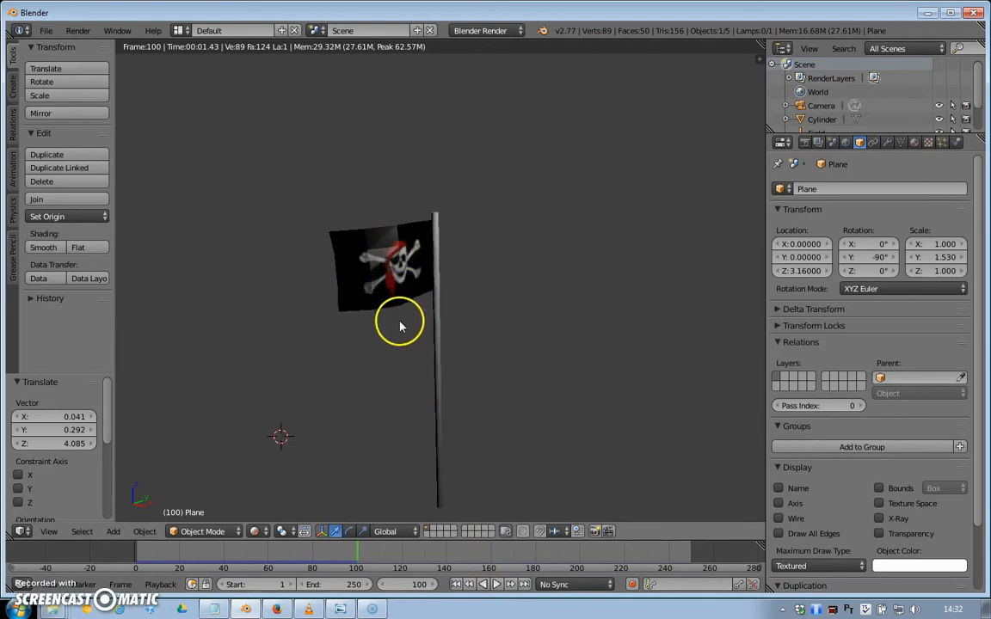
scroll(325, 374, up, 2)
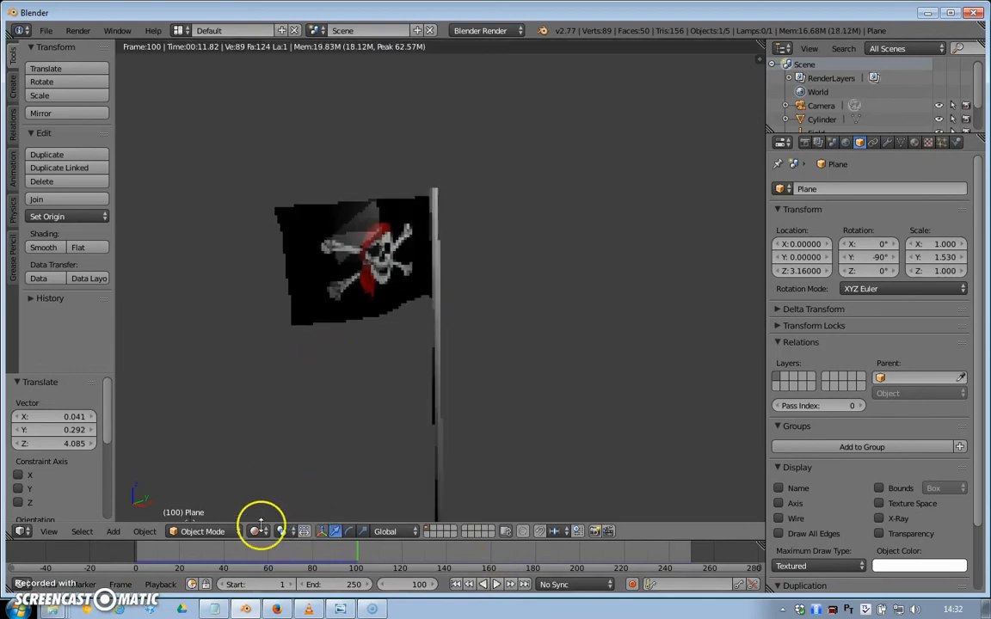
click(266, 533)
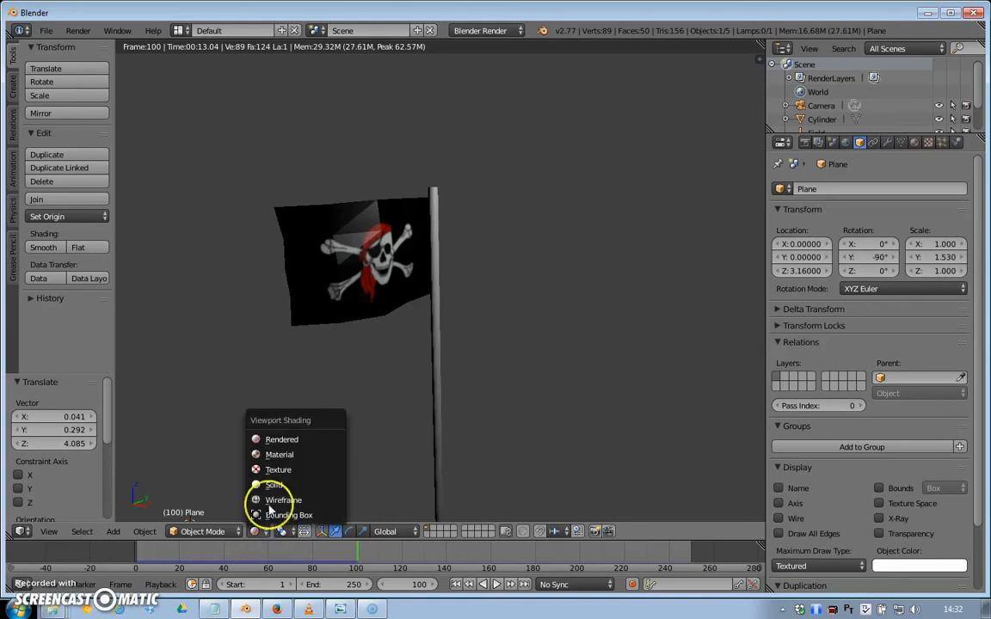
click(287, 486)
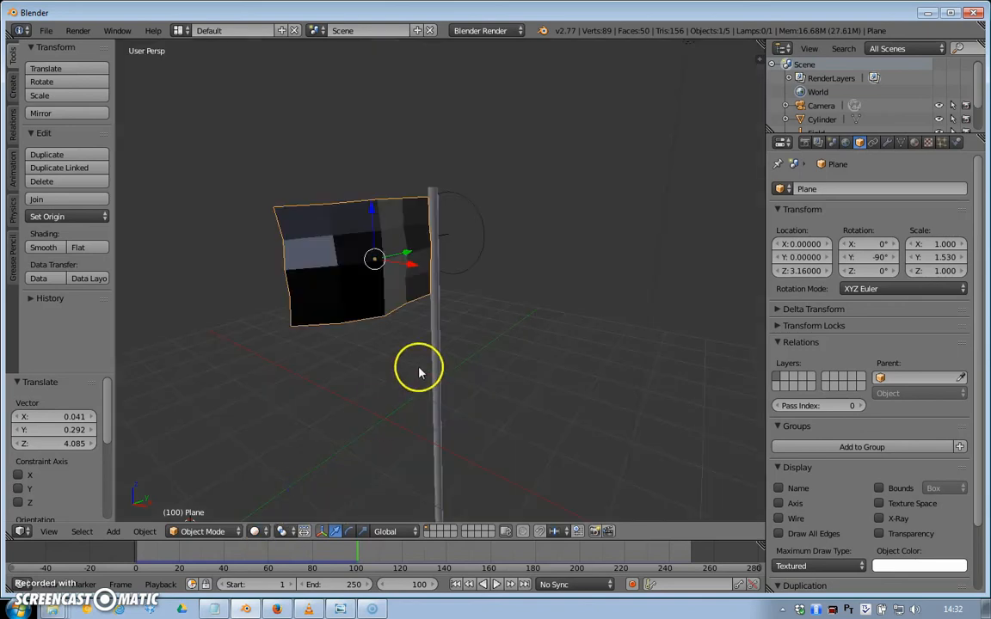
- Add a Subdivision Surface modifier to the flag and render frame 100 to check the smoother edges
scroll(419, 372, up, 2)
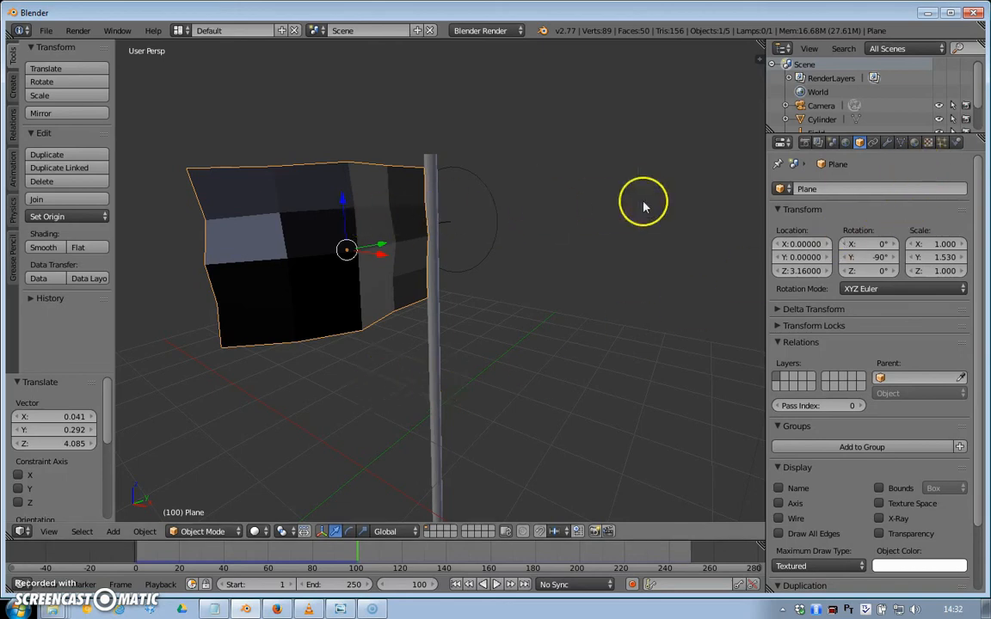
click(887, 143)
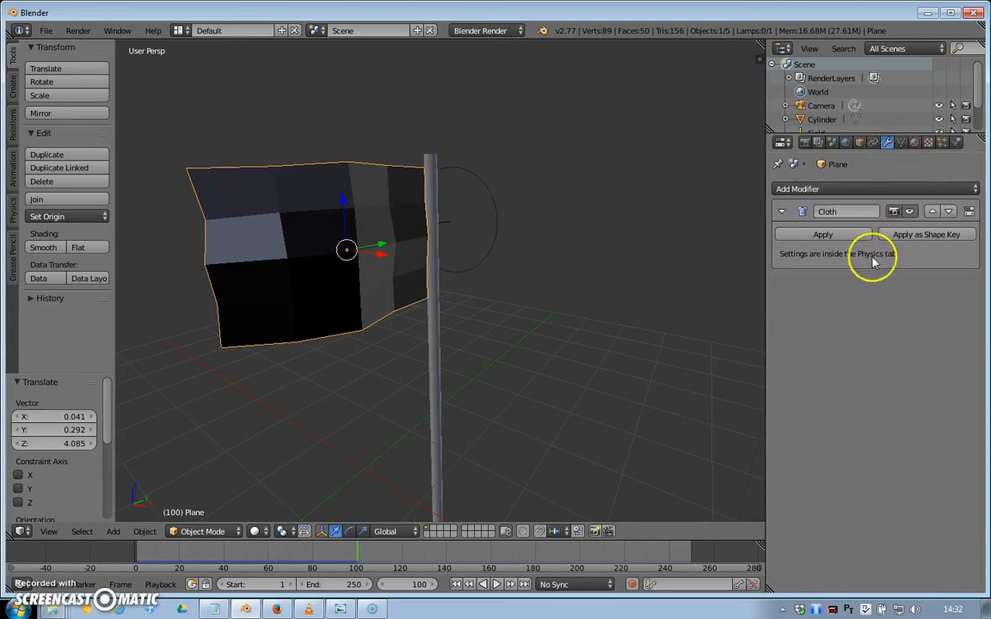
click(877, 189)
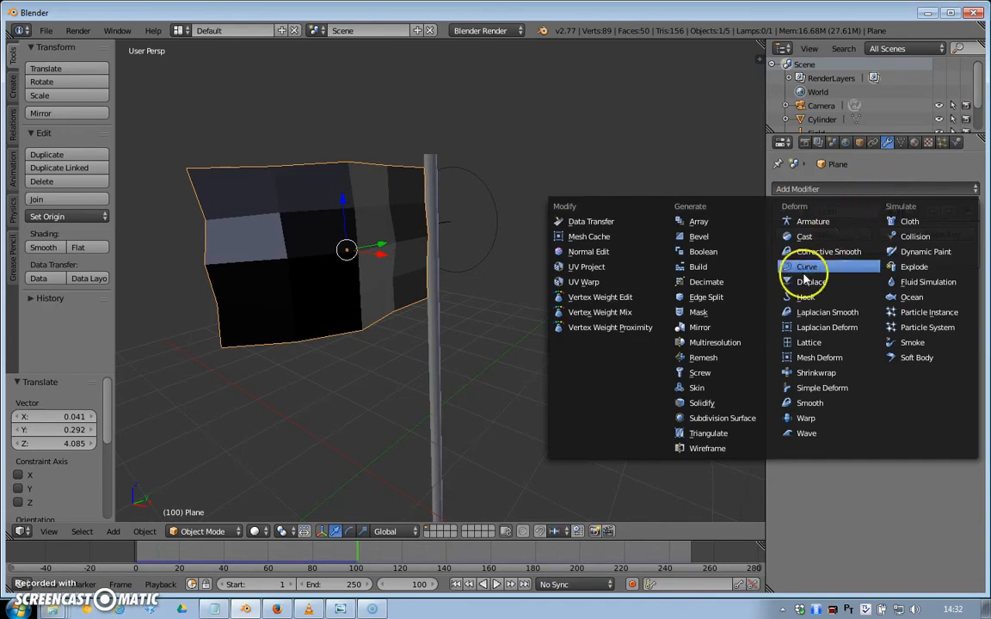
click(751, 420)
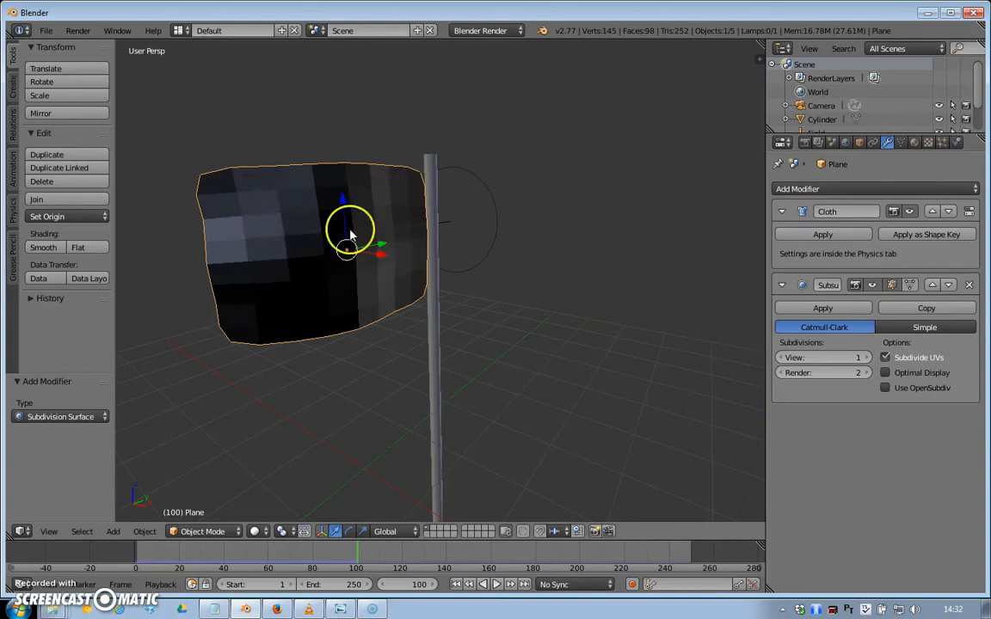
key(F12)
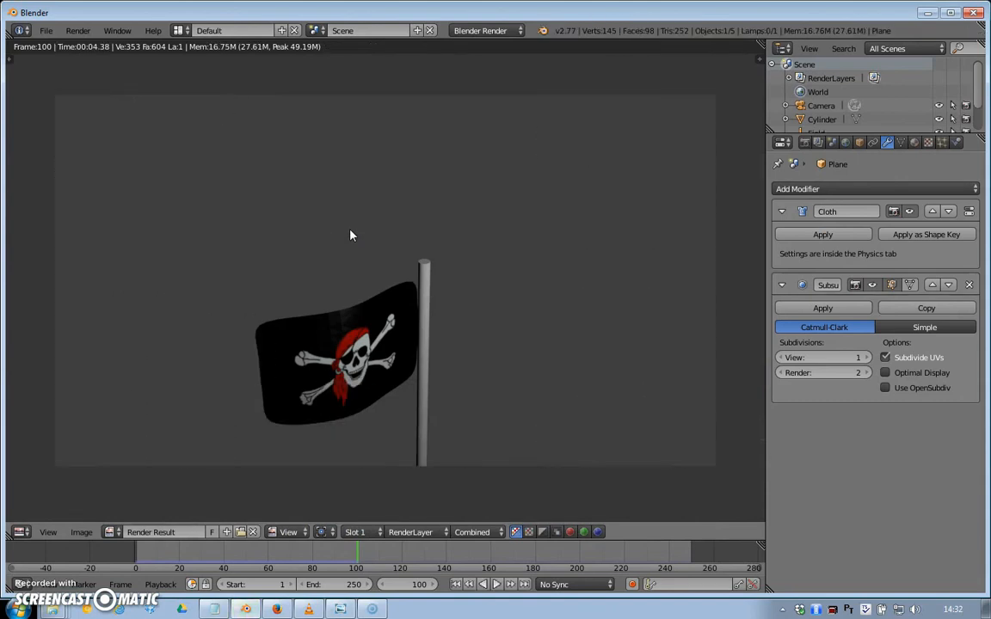
key(Escape)
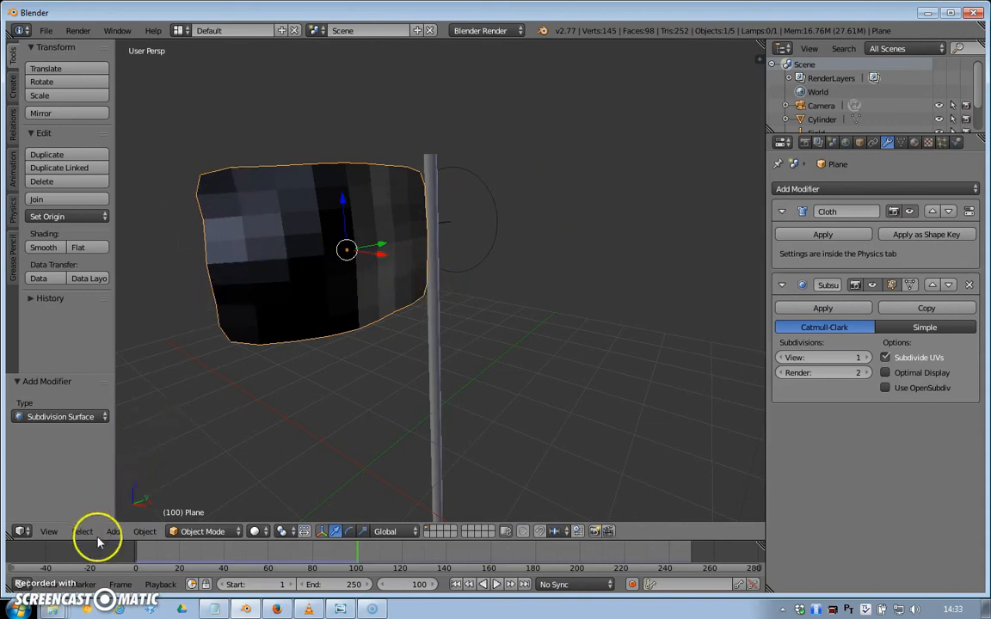
- Split the 3D viewport into a quad view and show the active camera's view in its perspective section
click(49, 532)
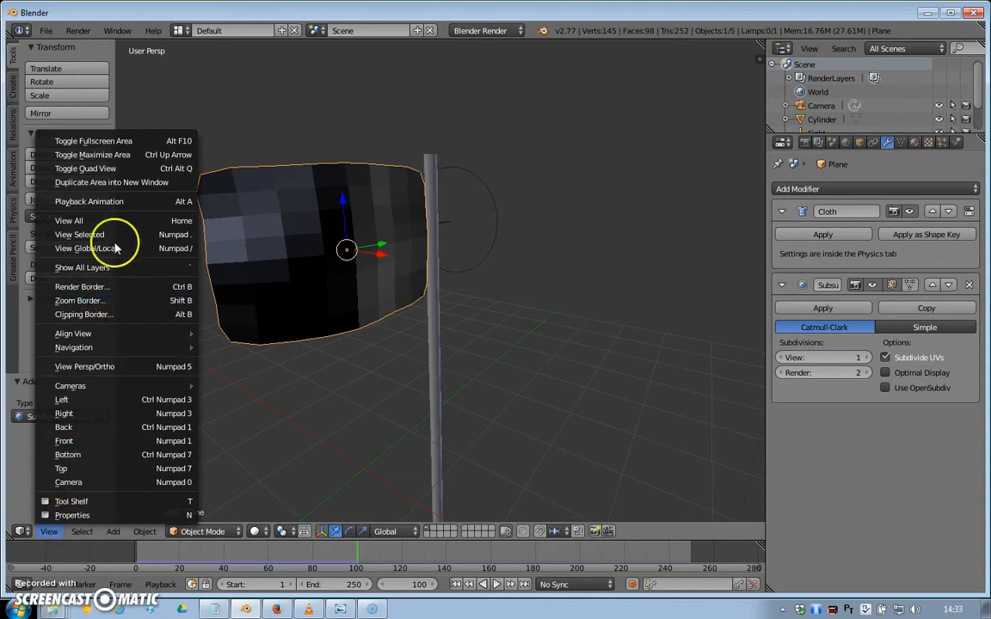
click(111, 172)
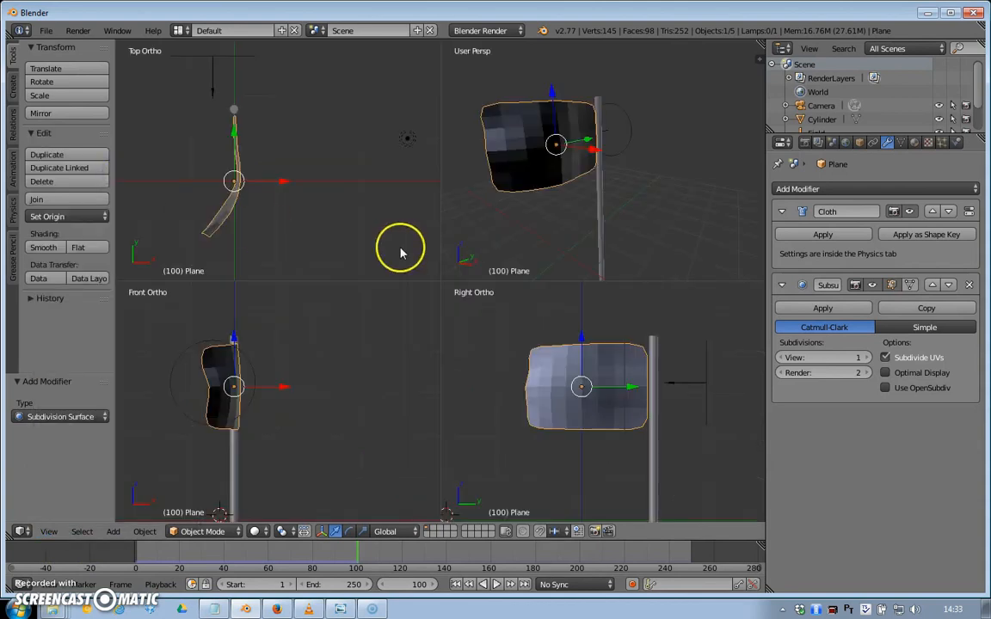
scroll(396, 255, down, 3)
scroll(325, 346, down, 5)
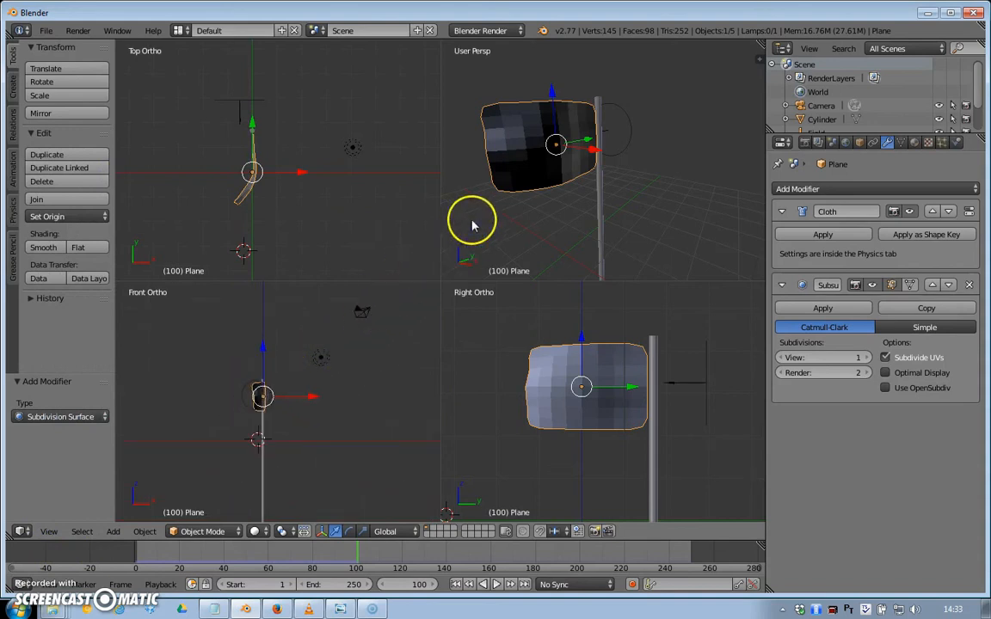
click(50, 530)
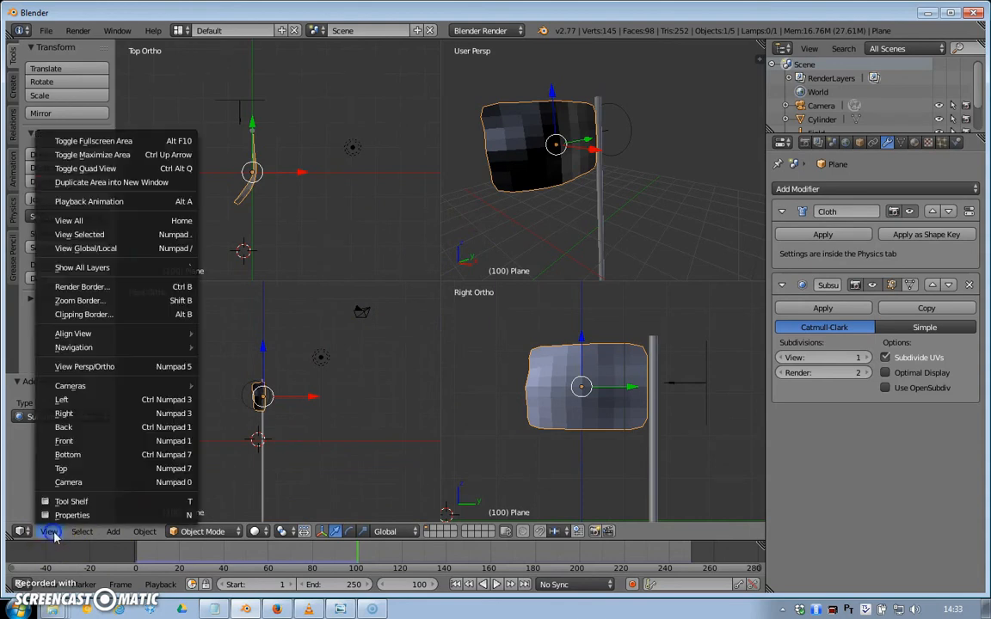
mouse_move(124, 393)
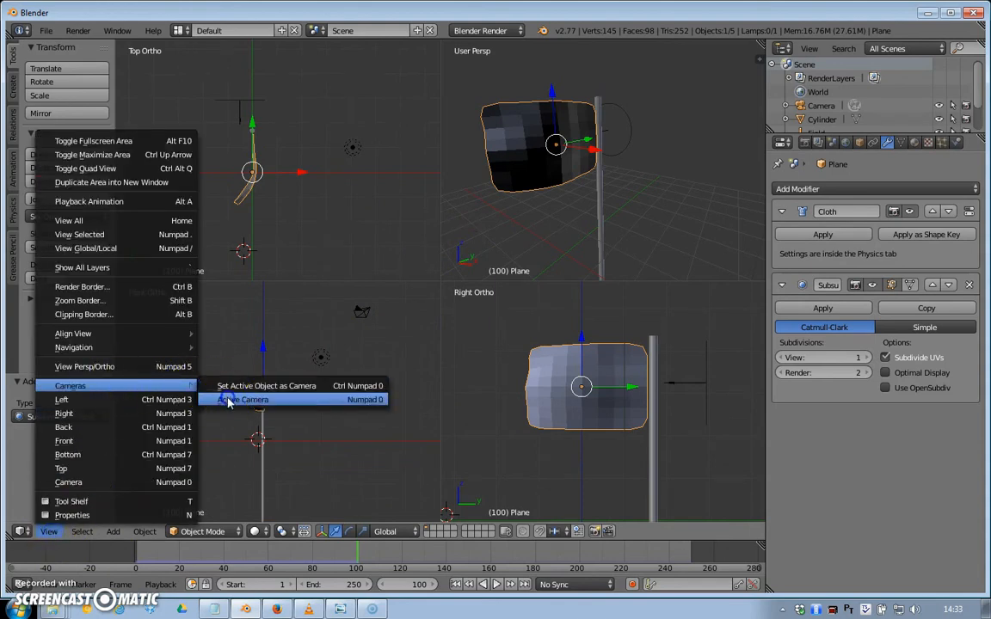
click(228, 401)
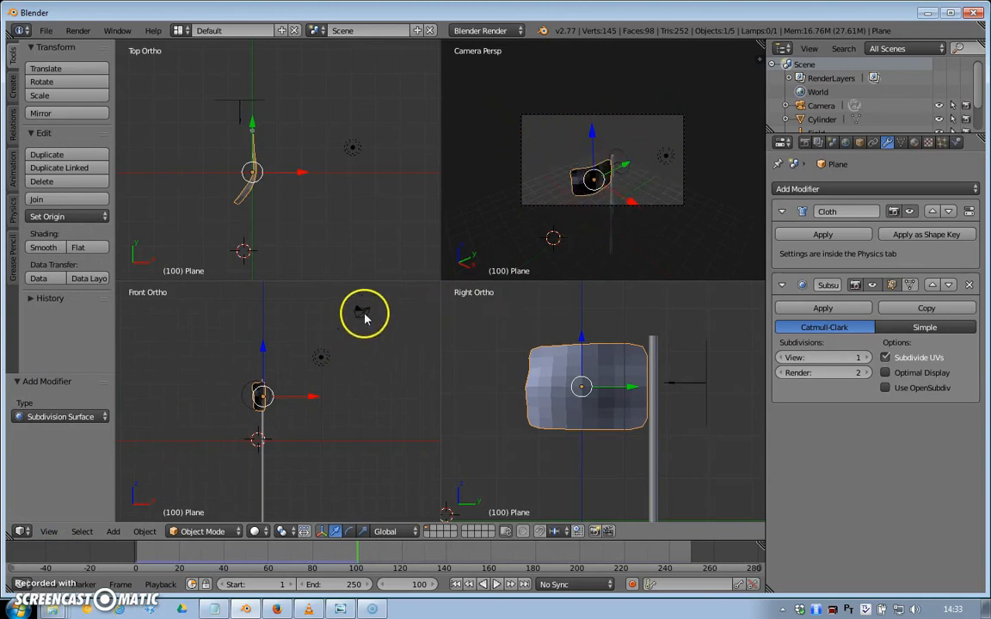
- Move the camera down and closer to the flag in the front view, to about X 4.34 and Z 1.99
right_click(366, 311)
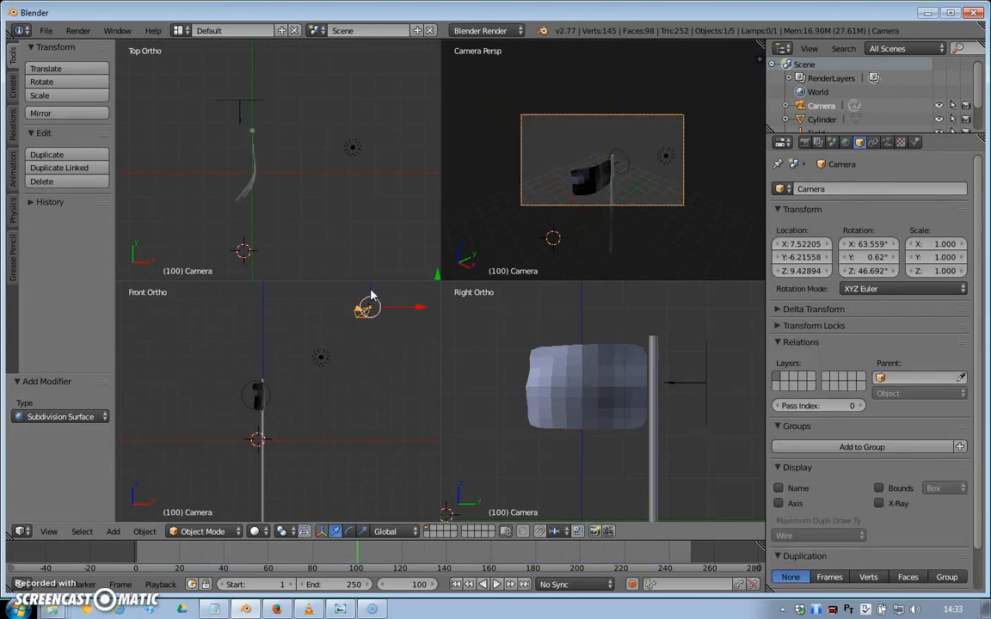
right_drag(367, 300, 363, 410)
right_click(350, 407)
right_drag(370, 303, 352, 414)
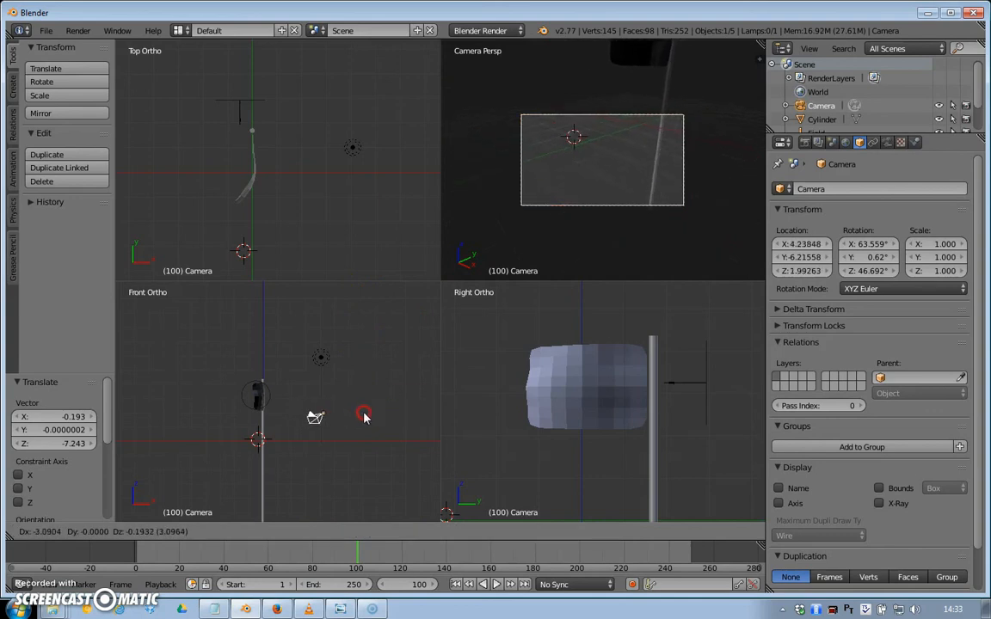
click(364, 417)
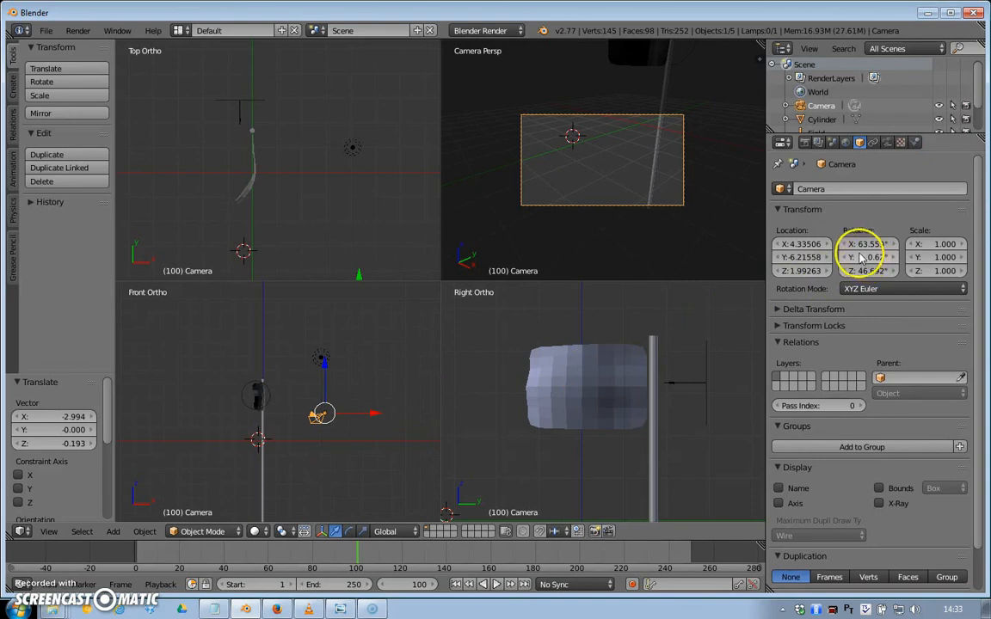
- Rotate the camera to about X 97.8°, Y 1.5°, Z 38.1° to frame the flag, and render a test image
drag(864, 245, 127, 249)
drag(867, 256, 803, 269)
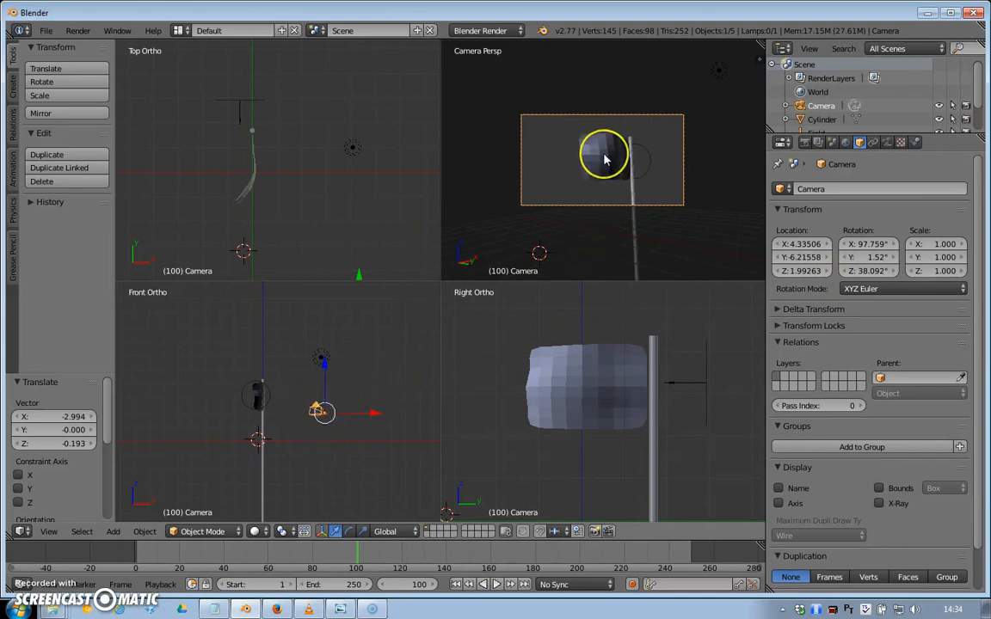
key(x)
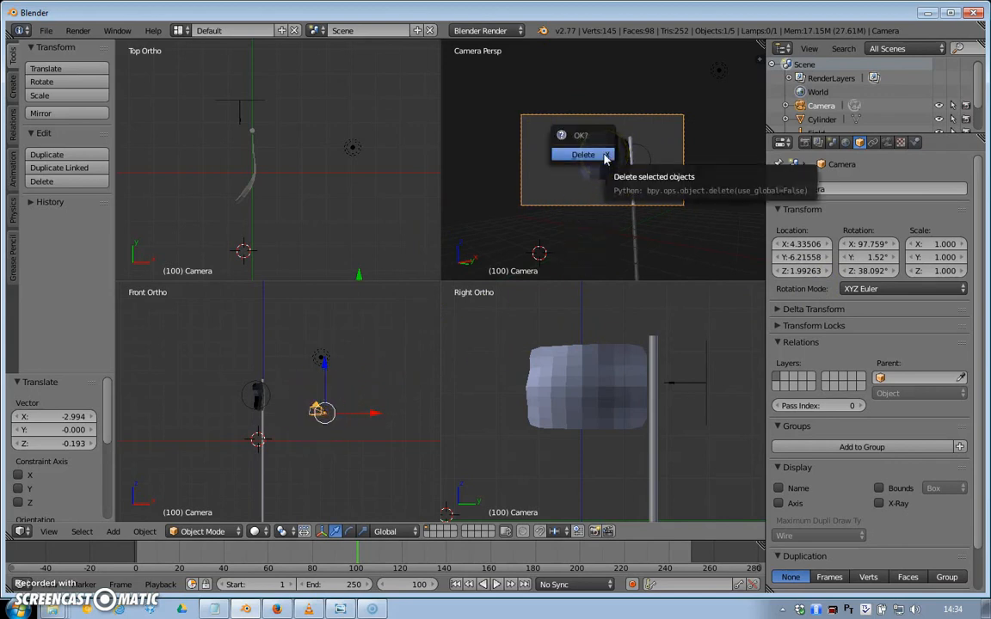
click(410, 106)
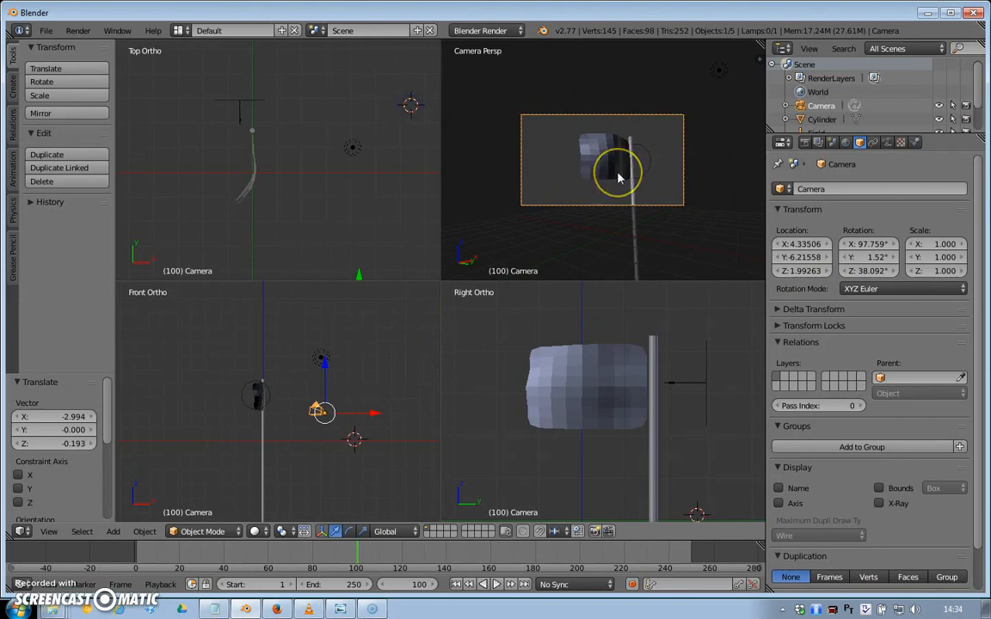
key(F12)
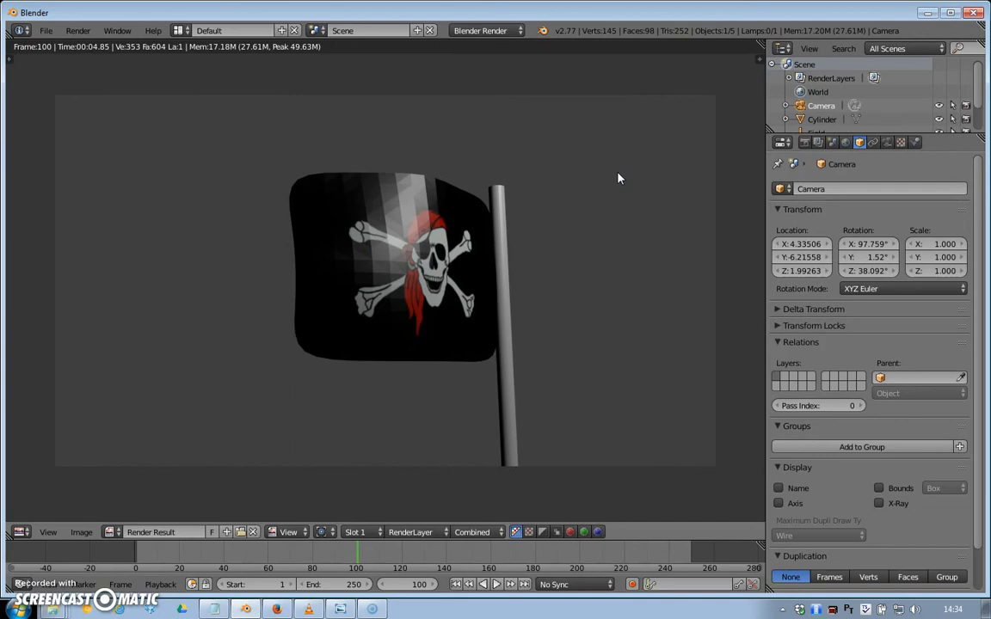
key(Escape)
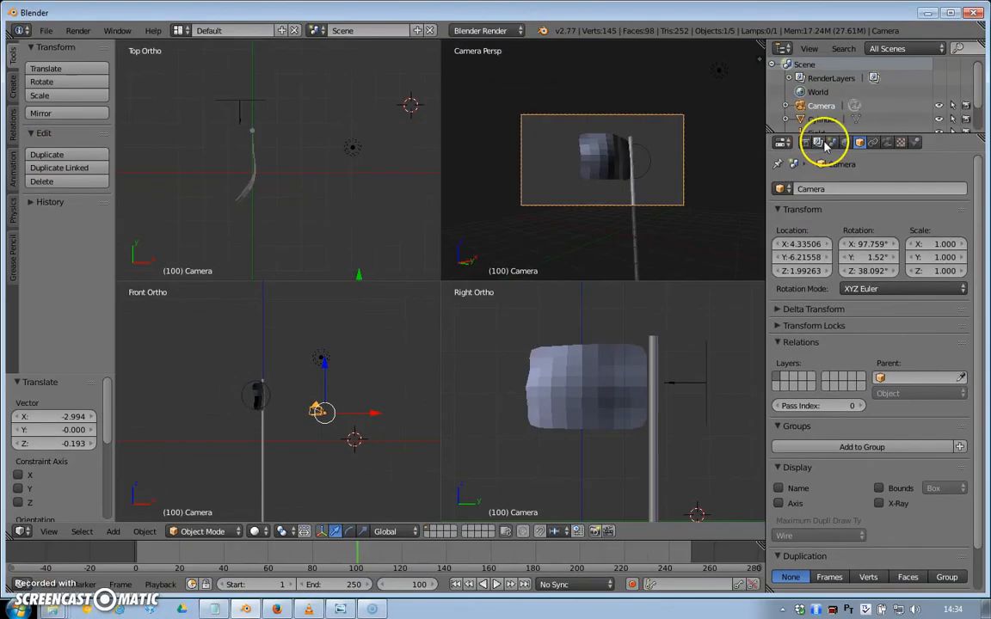
- Set the render output file format to H.264 video
click(803, 143)
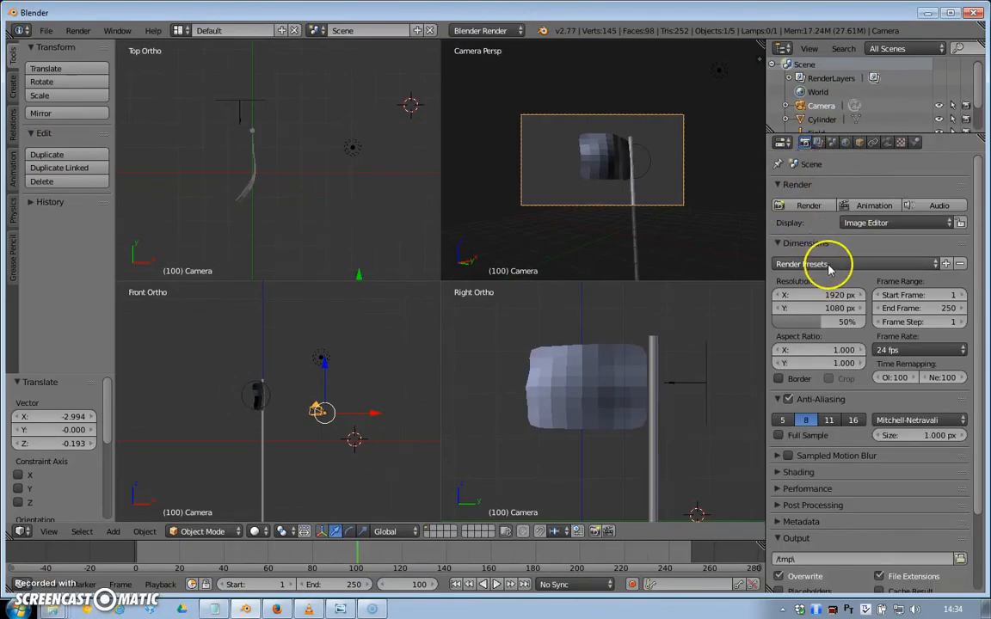
scroll(840, 256, down, 1)
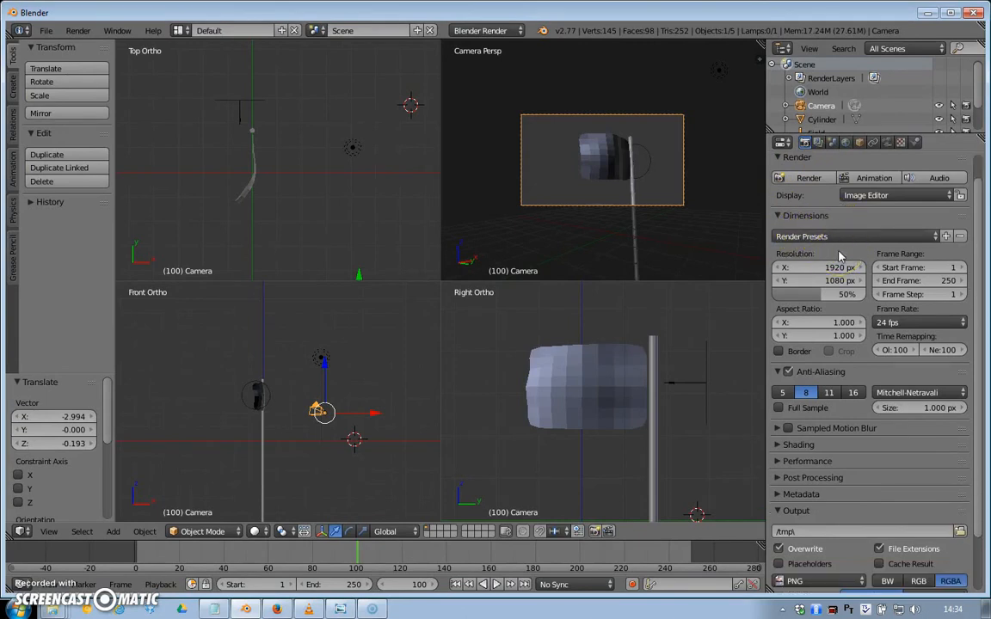
scroll(840, 255, down, 2)
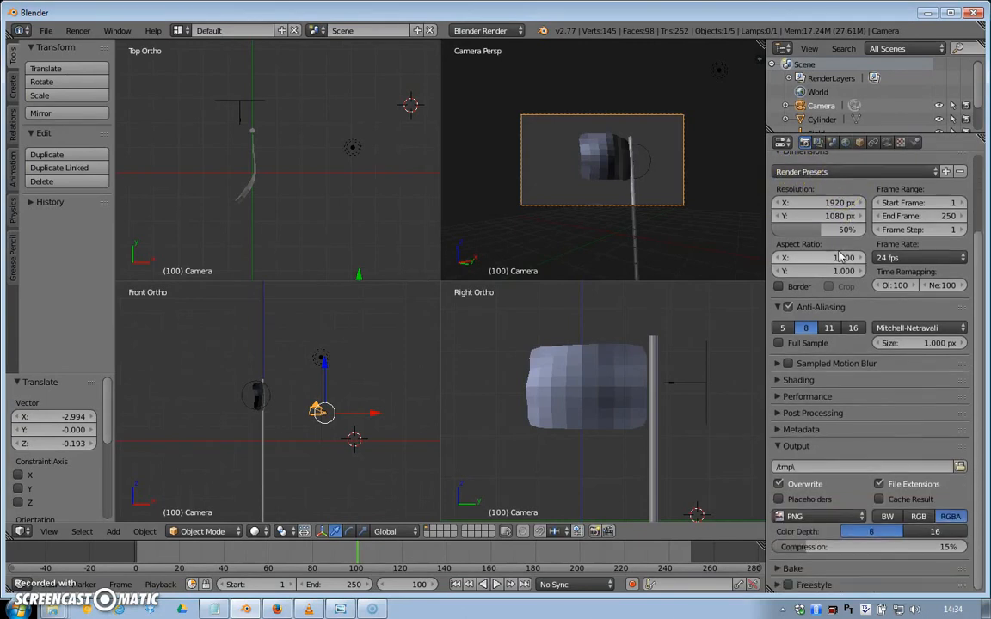
click(840, 517)
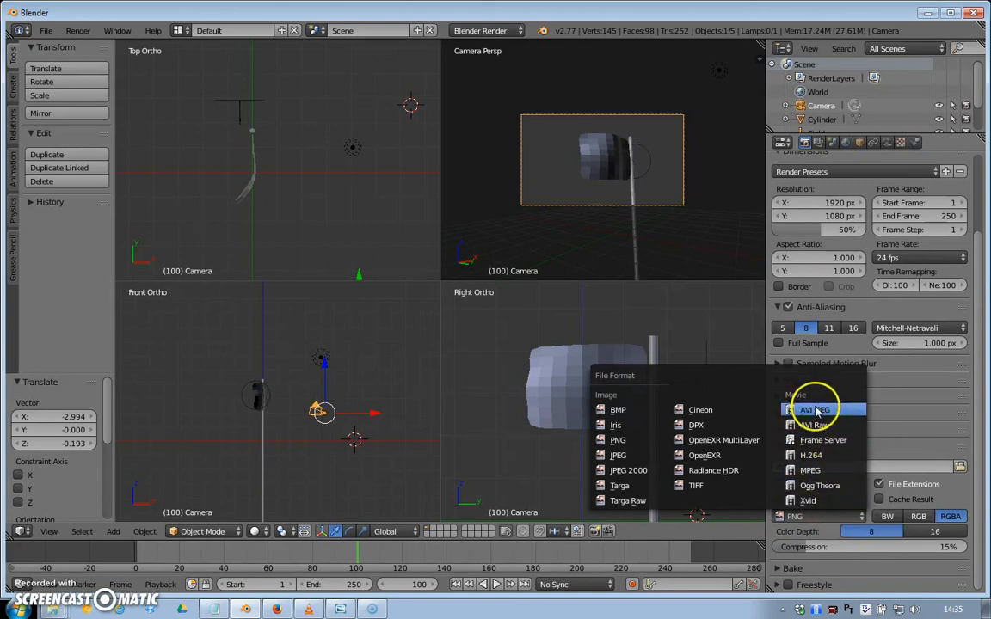
click(827, 459)
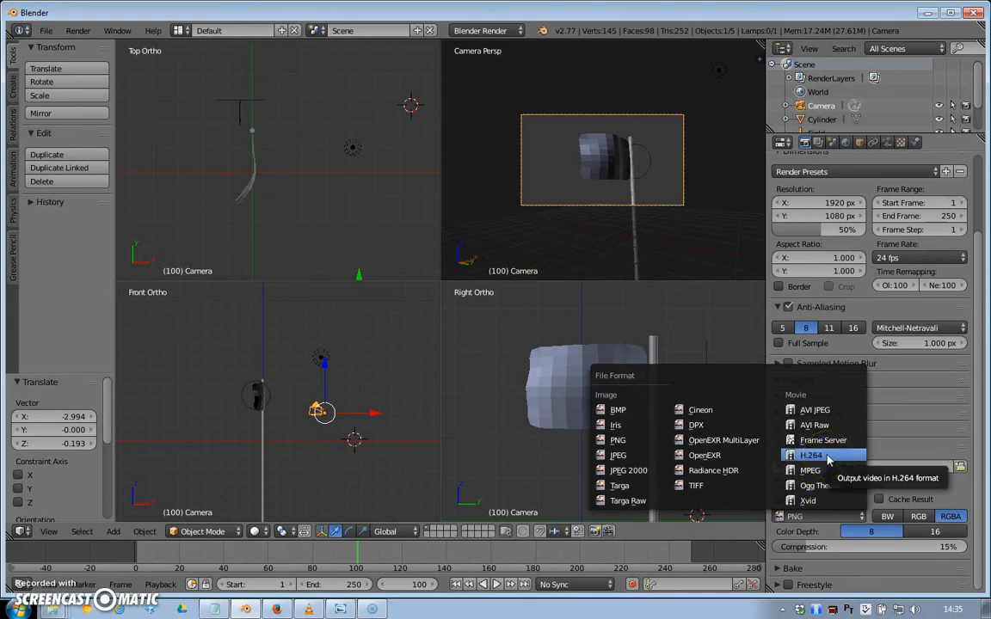
click(828, 458)
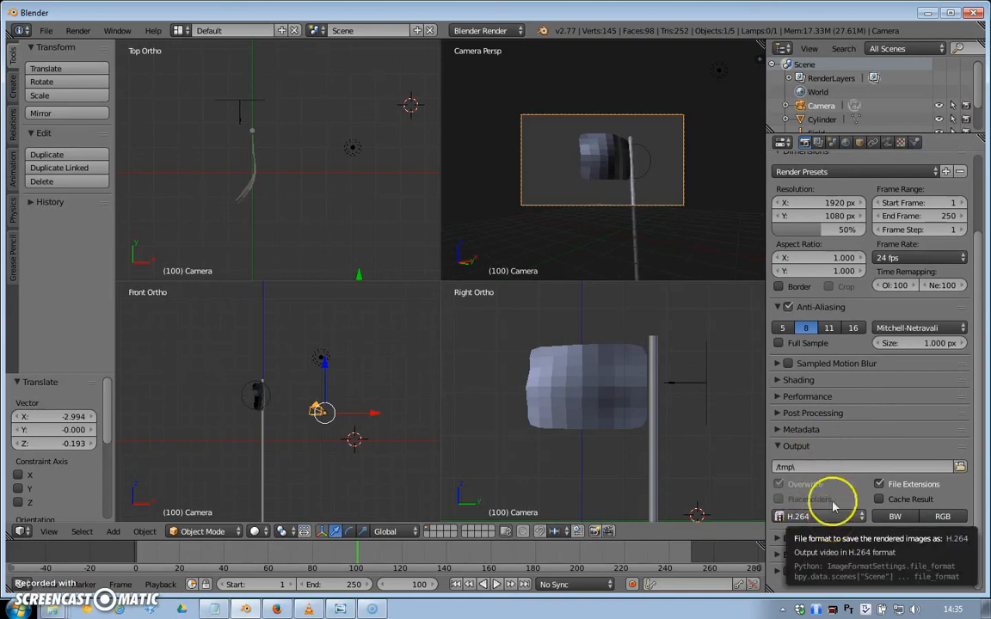
- Apply the HDTV 720p render preset to the scene's dimensions
scroll(840, 181, up, 3)
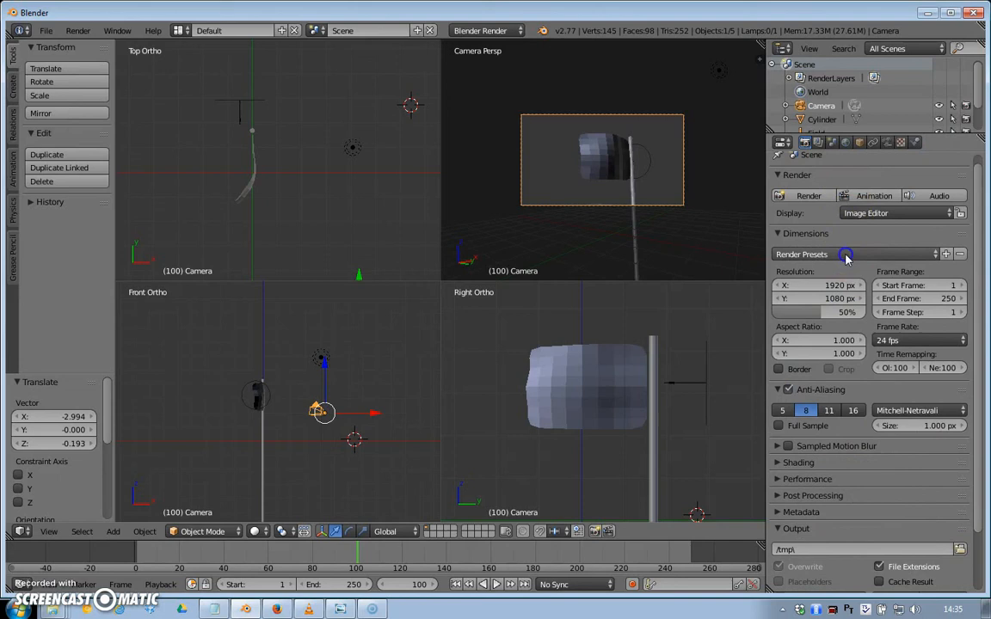
click(846, 255)
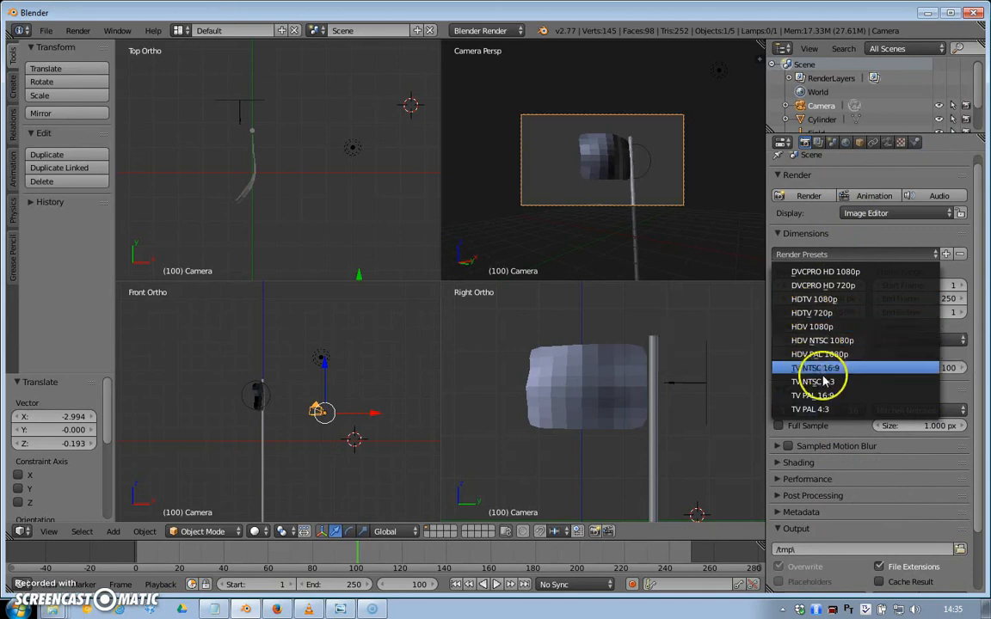
click(810, 314)
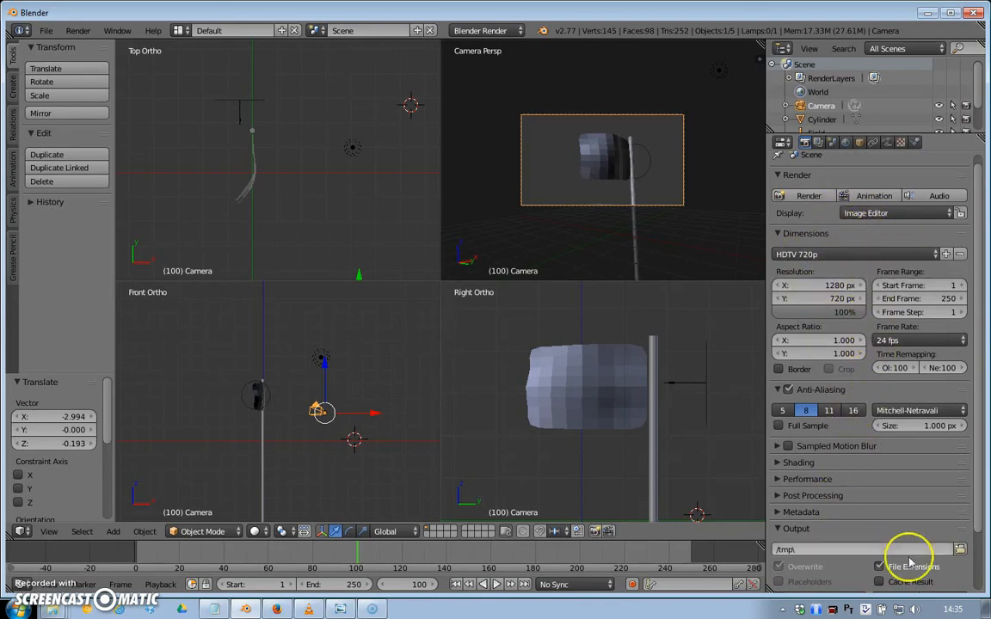
- Set the output location to New Folder on the Desktop and render the full animation
click(959, 551)
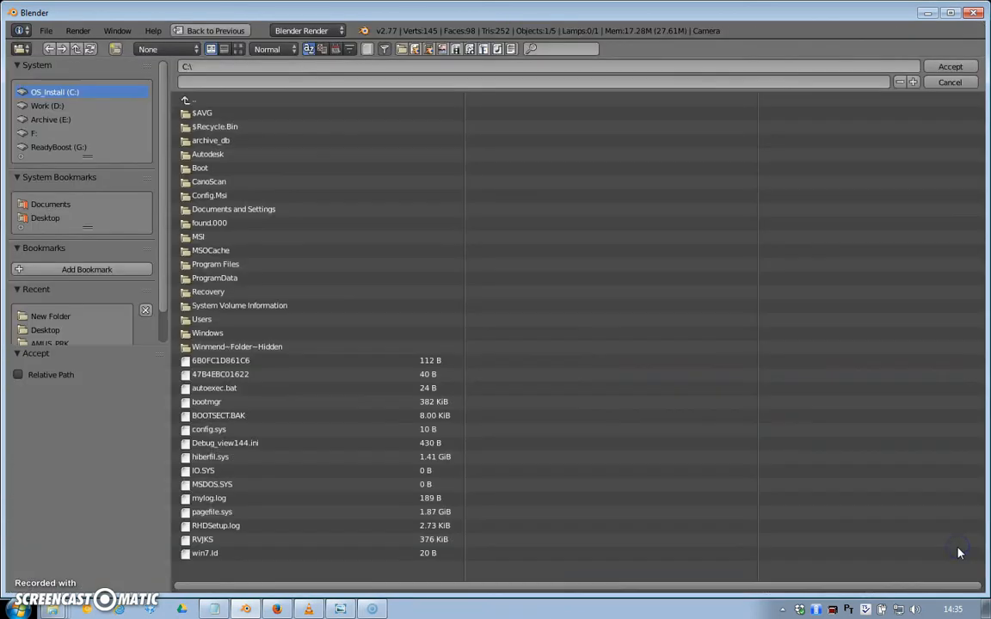
click(44, 218)
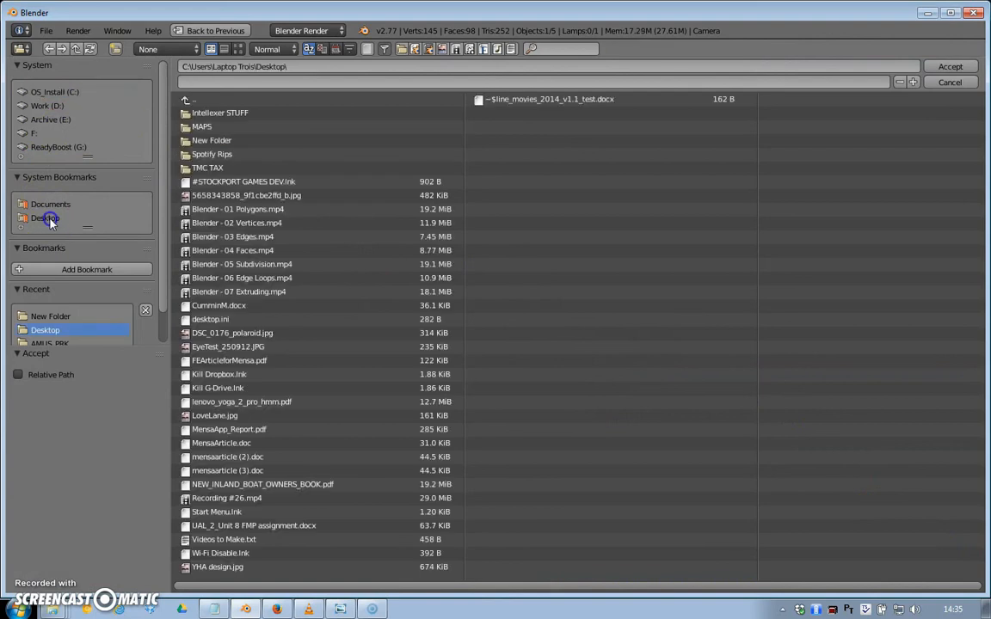
click(211, 141)
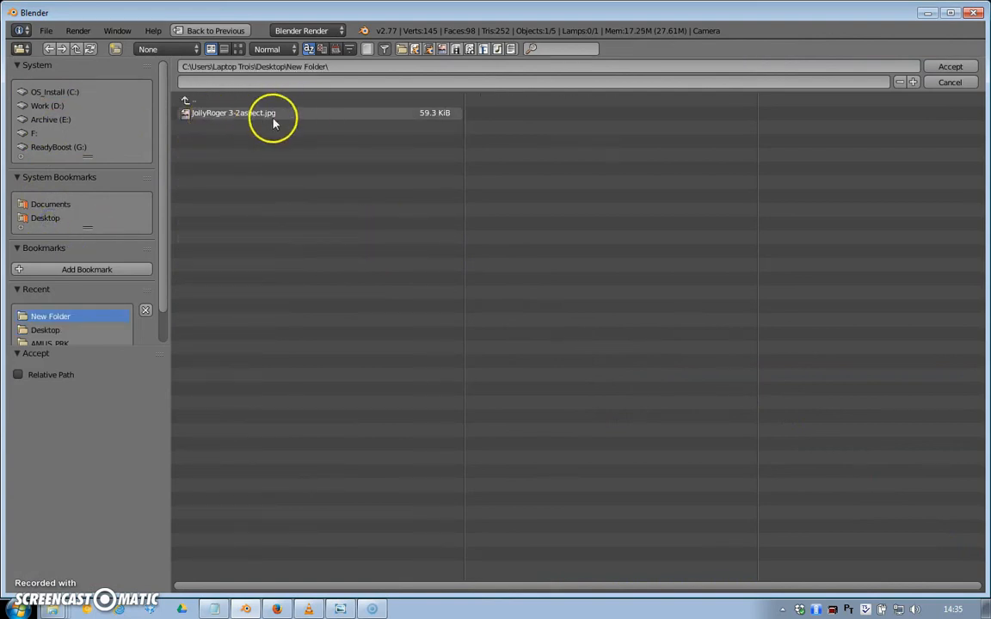
click(951, 66)
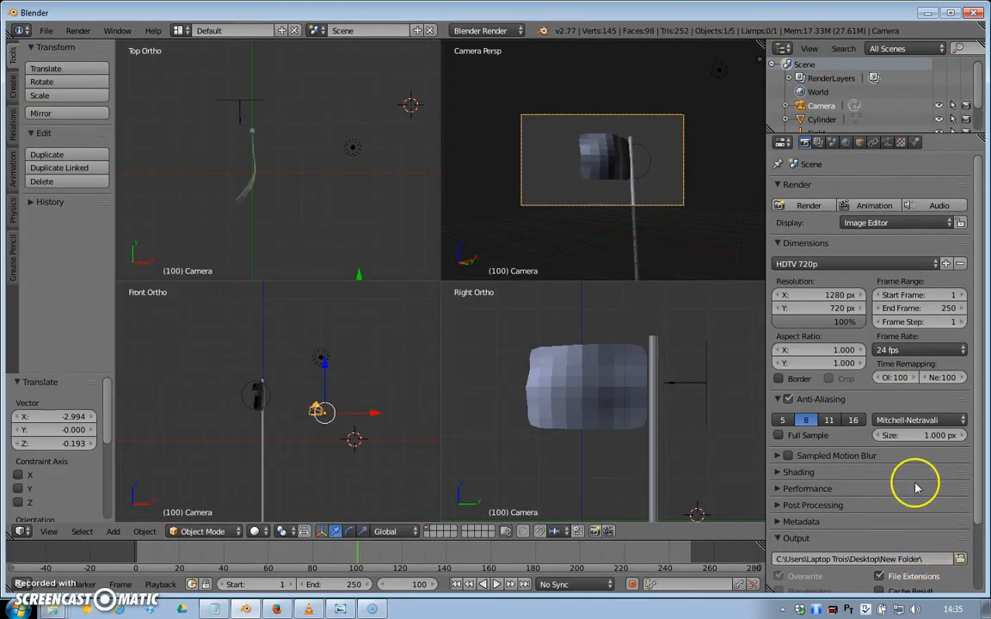
click(869, 205)
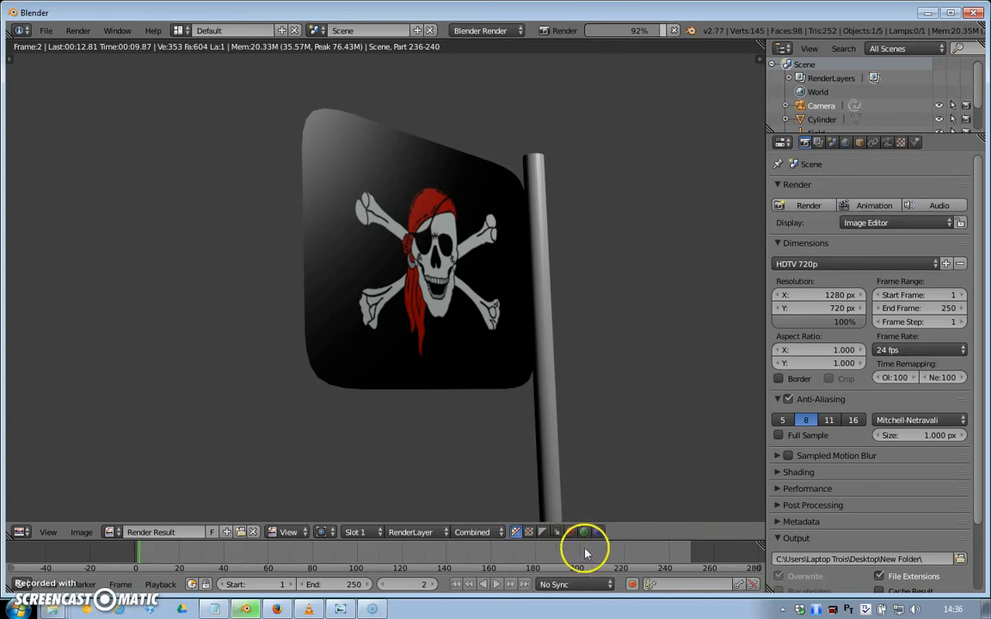
key(F12)
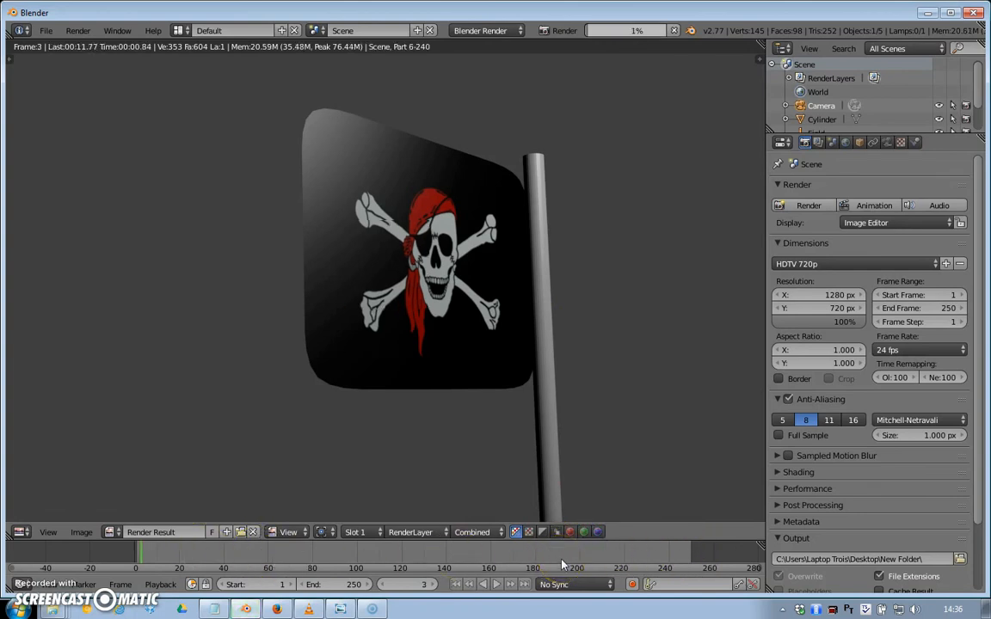